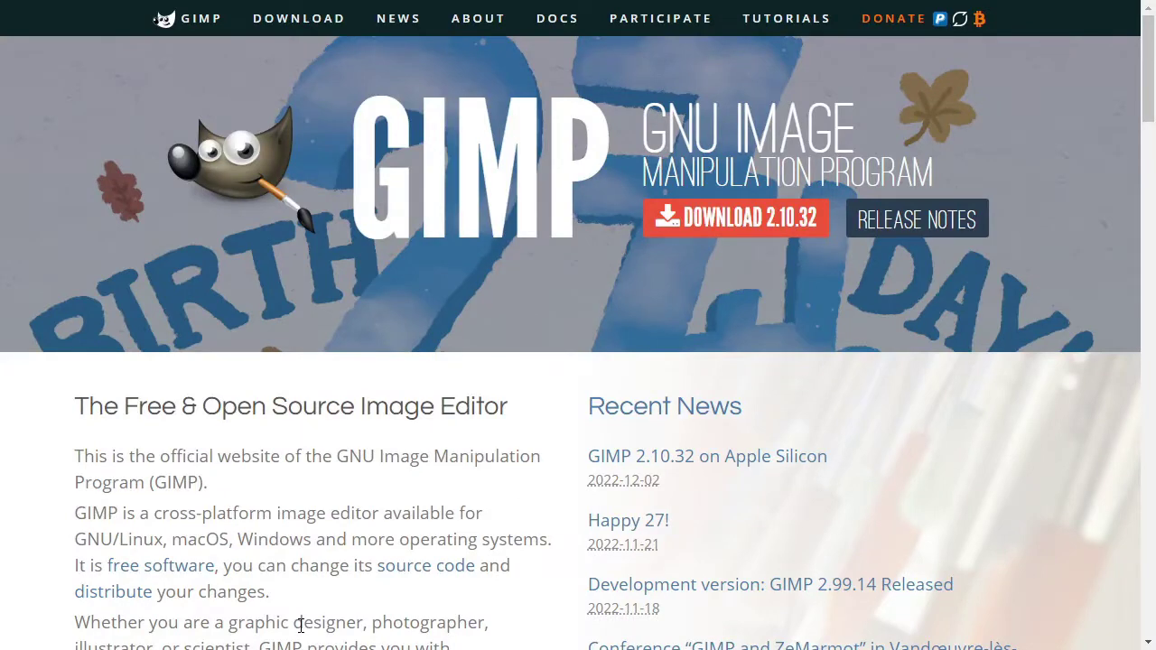
# - Open the download page for GIMP 2.10.32 and look through the Windows downloads
pyautogui.click(726, 229)
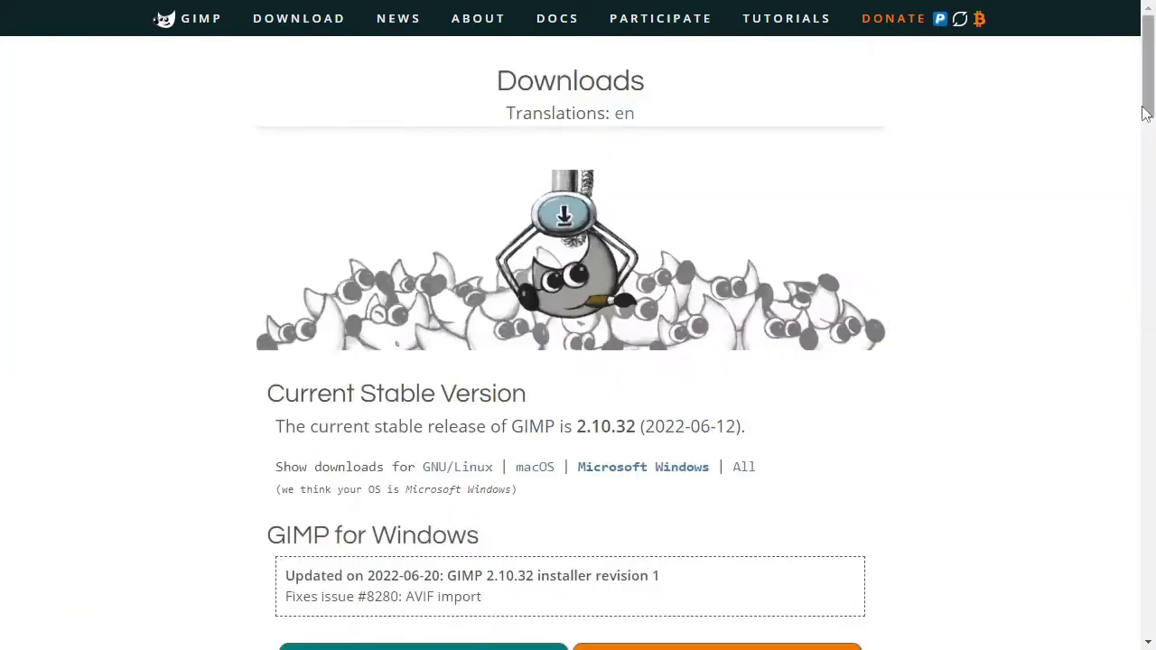
pyautogui.moveTo(1145, 114); pyautogui.dragTo(1152, 134)
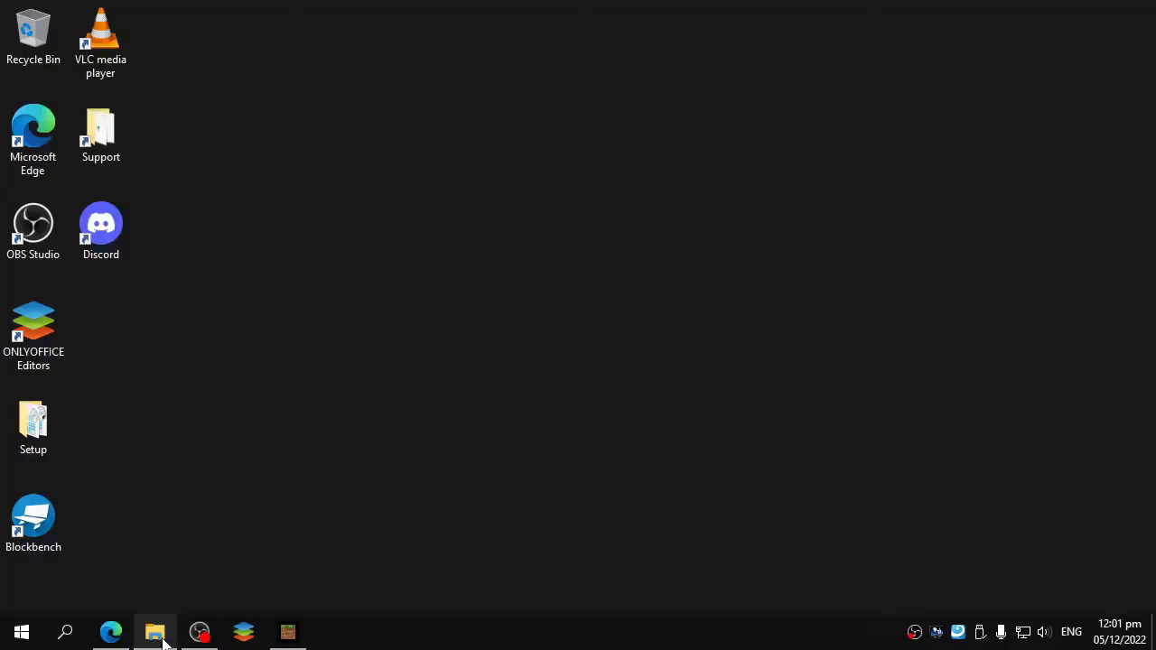
# - Run gimp-2.10.32-setup-1.exe from the Downloads folder and choose English as the setup language
pyautogui.click(155, 632)
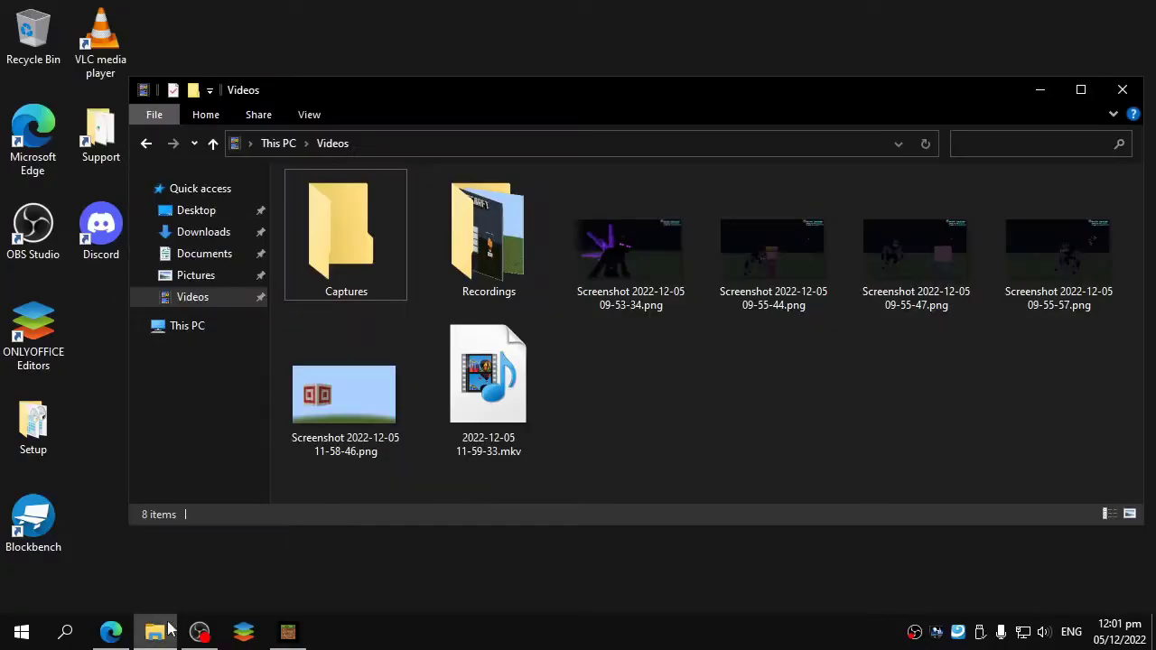
pyautogui.click(203, 232)
pyautogui.doubleClick(366, 226)
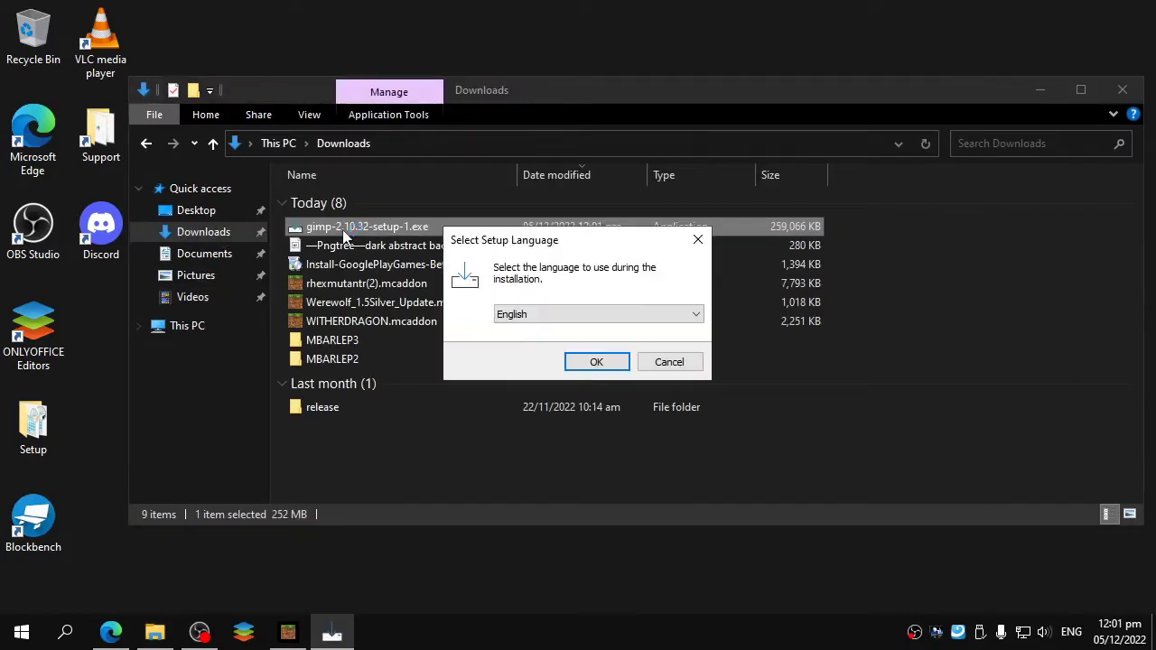
pyautogui.click(596, 362)
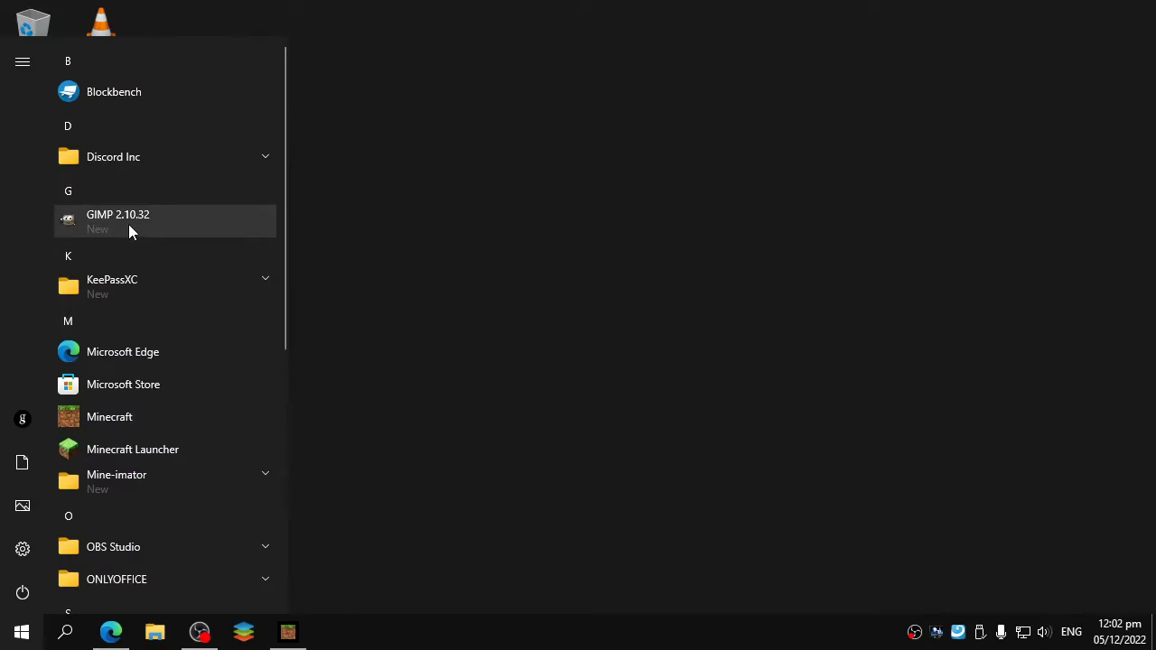
# - Launch GIMP 2.10.32
pyautogui.click(128, 224)
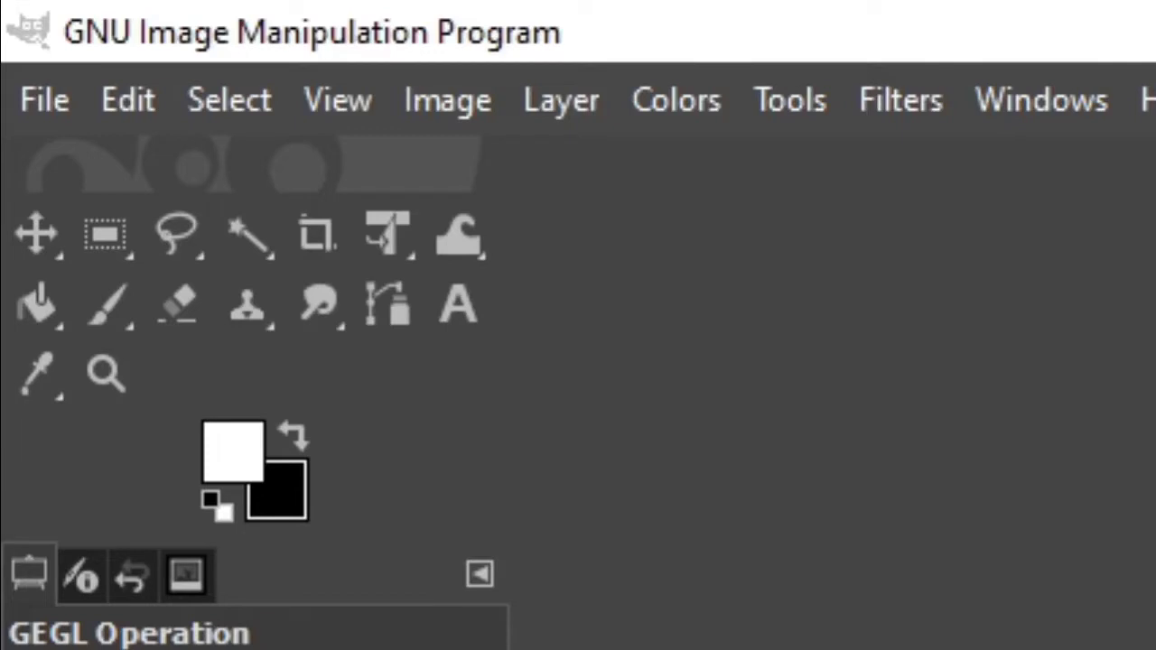
pyautogui.click(30, 57)
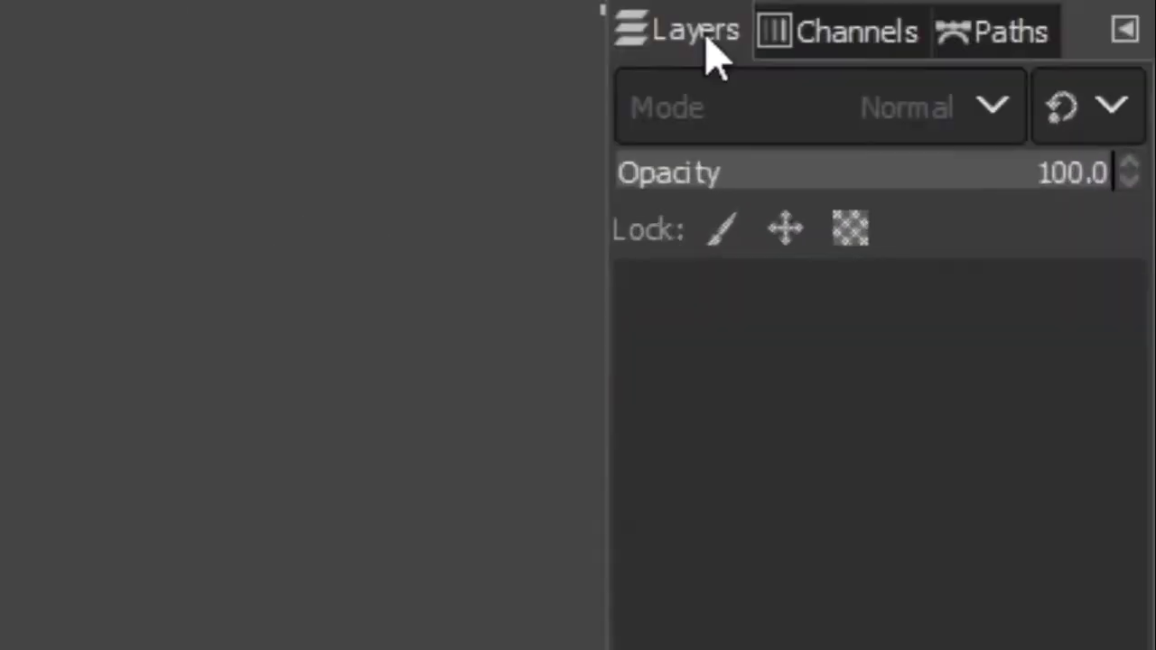
pyautogui.click(708, 40)
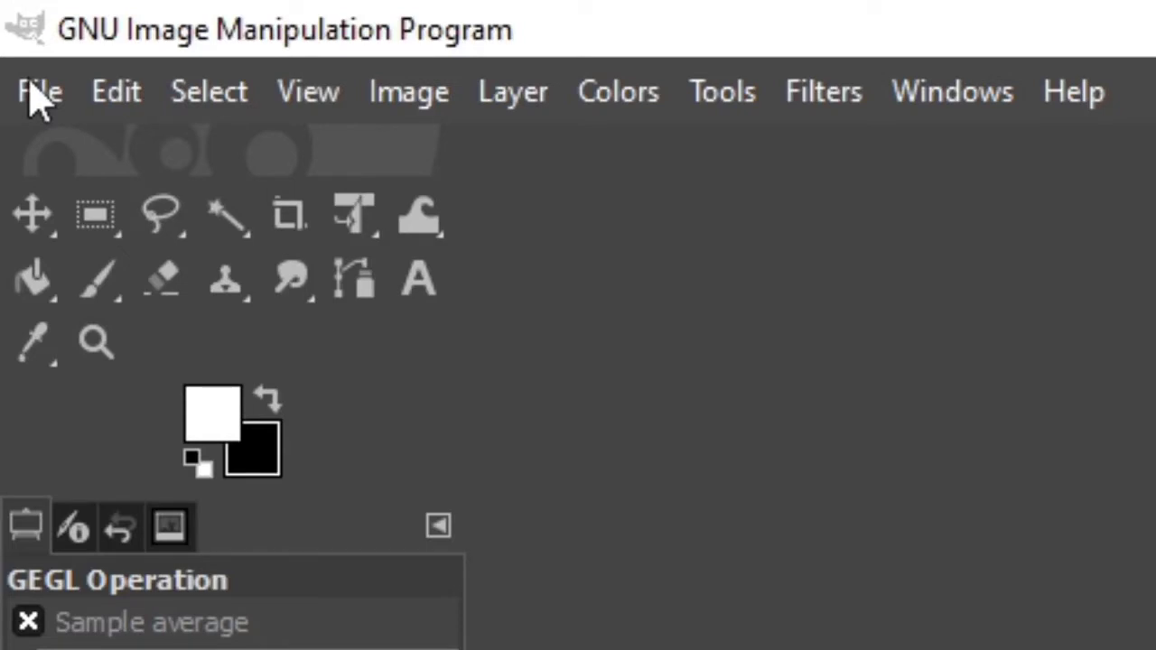
pyautogui.click(36, 100)
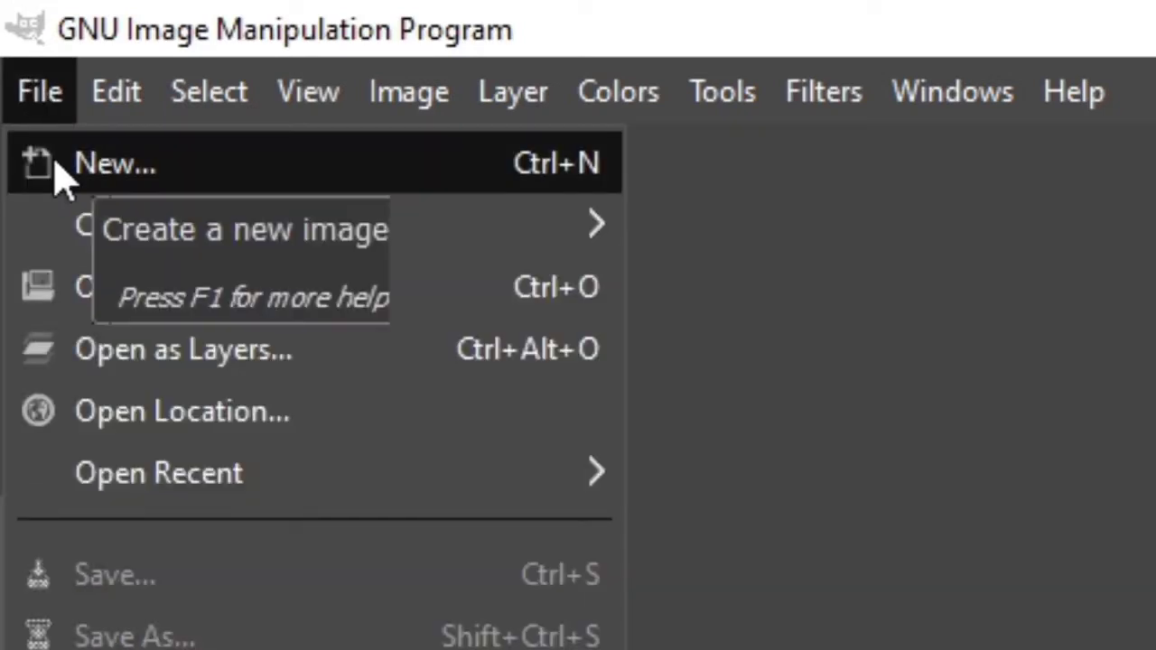
pyautogui.click(57, 72)
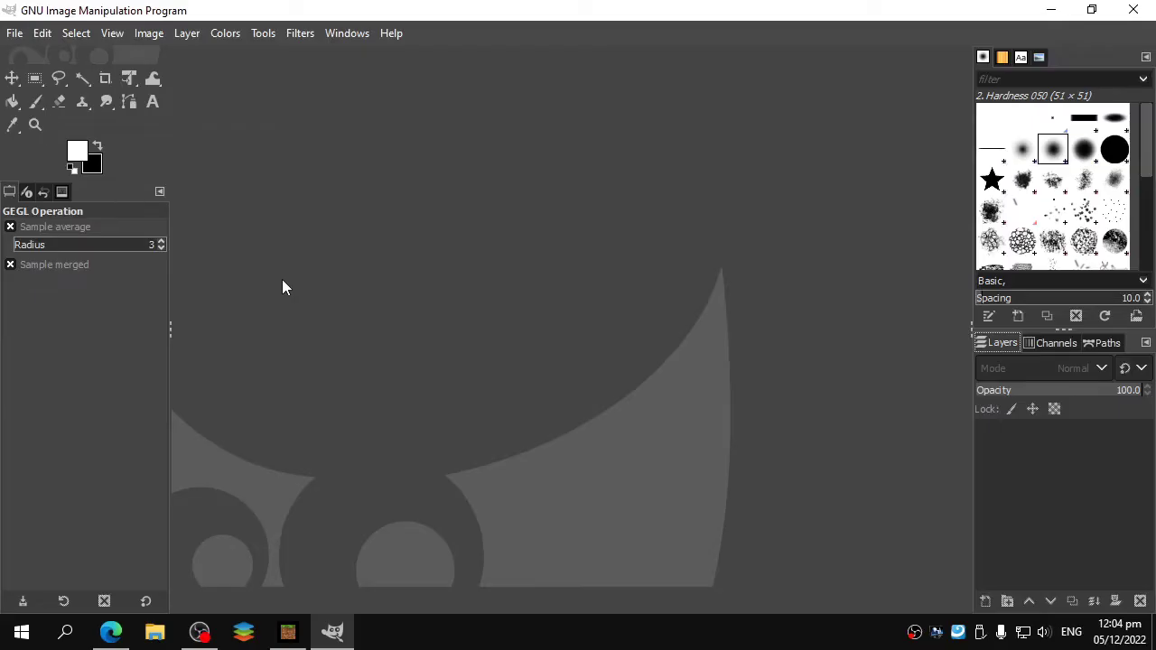
pyautogui.click(25, 34)
pyautogui.click(27, 103)
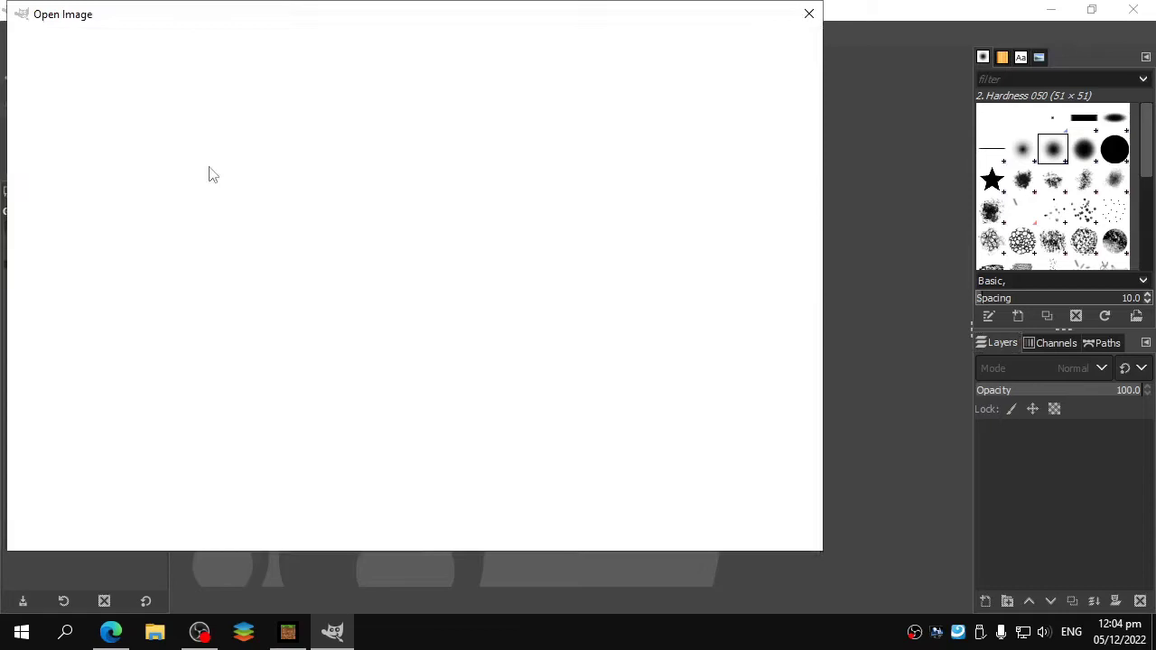
pyautogui.click(470, 289)
pyautogui.doubleClick(468, 289)
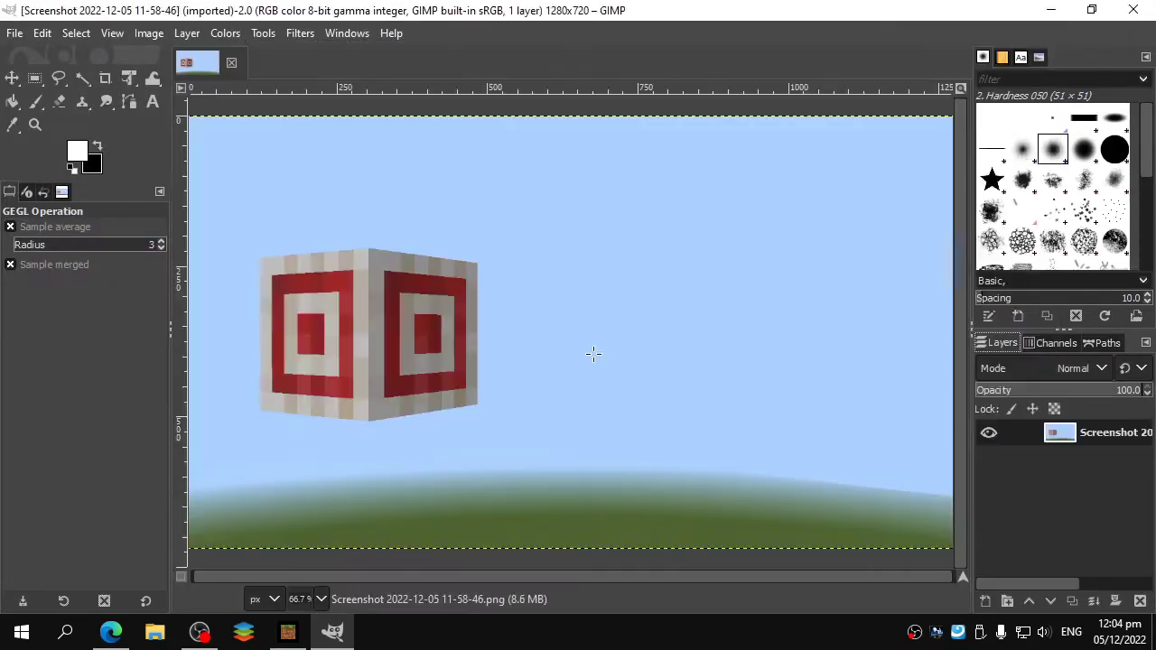
pyautogui.scroll(-1, 593, 353)
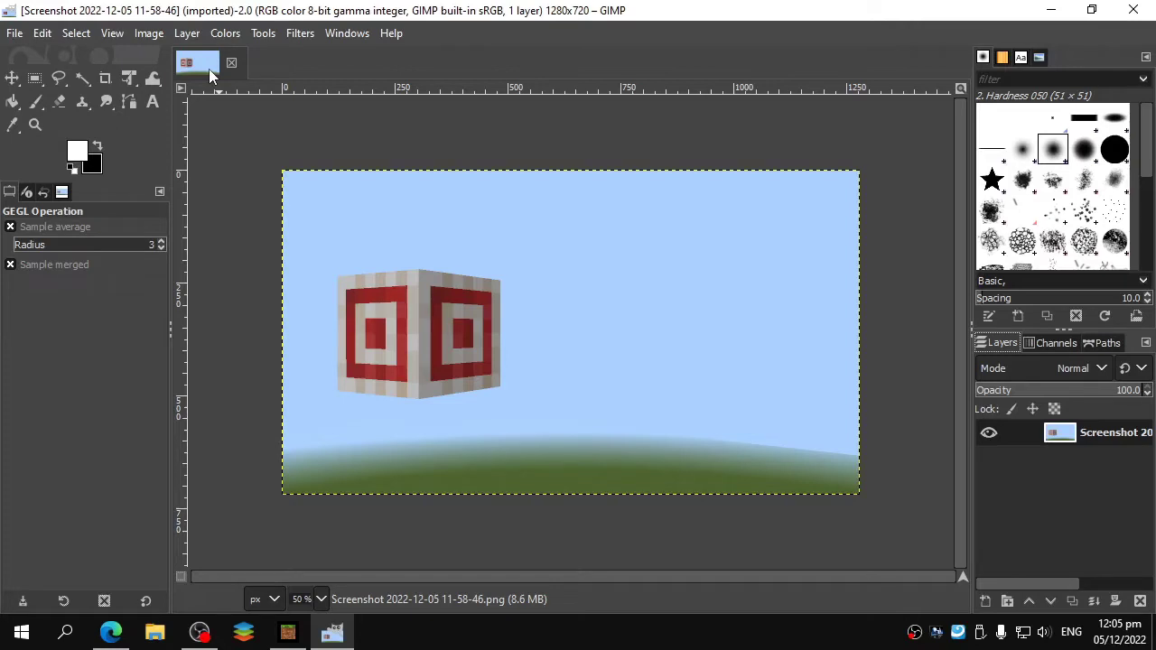
pyautogui.hotkey('ctrl', 'n')
pyautogui.write('1')
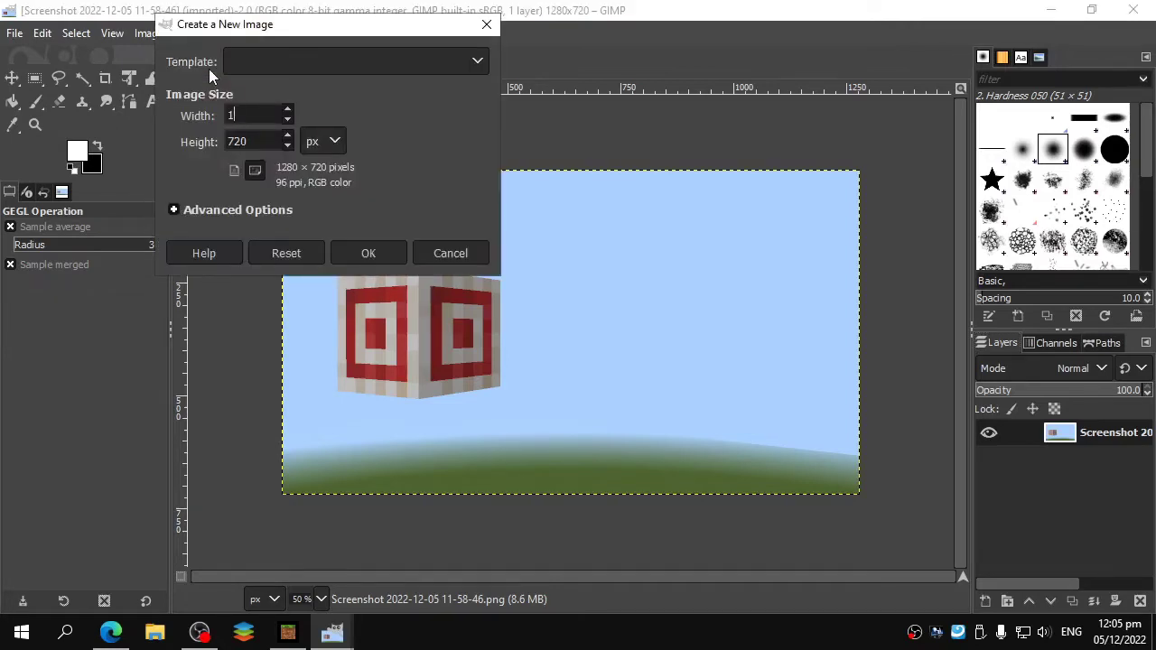
pyautogui.write('920')
pyautogui.press('Tab')
pyautogui.write('1080')
pyautogui.press('Escape')
# - Create a new blank image 1920 px wide and 1080 px high
pyautogui.click(14, 33)
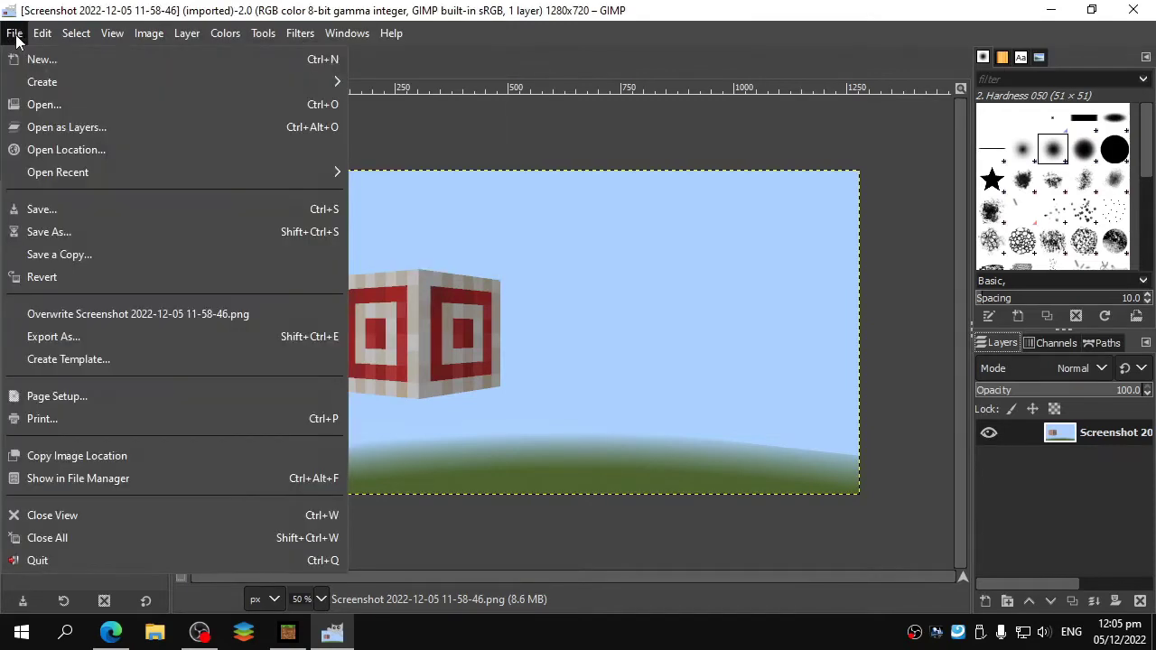
pyautogui.click(32, 58)
pyautogui.write('1920')
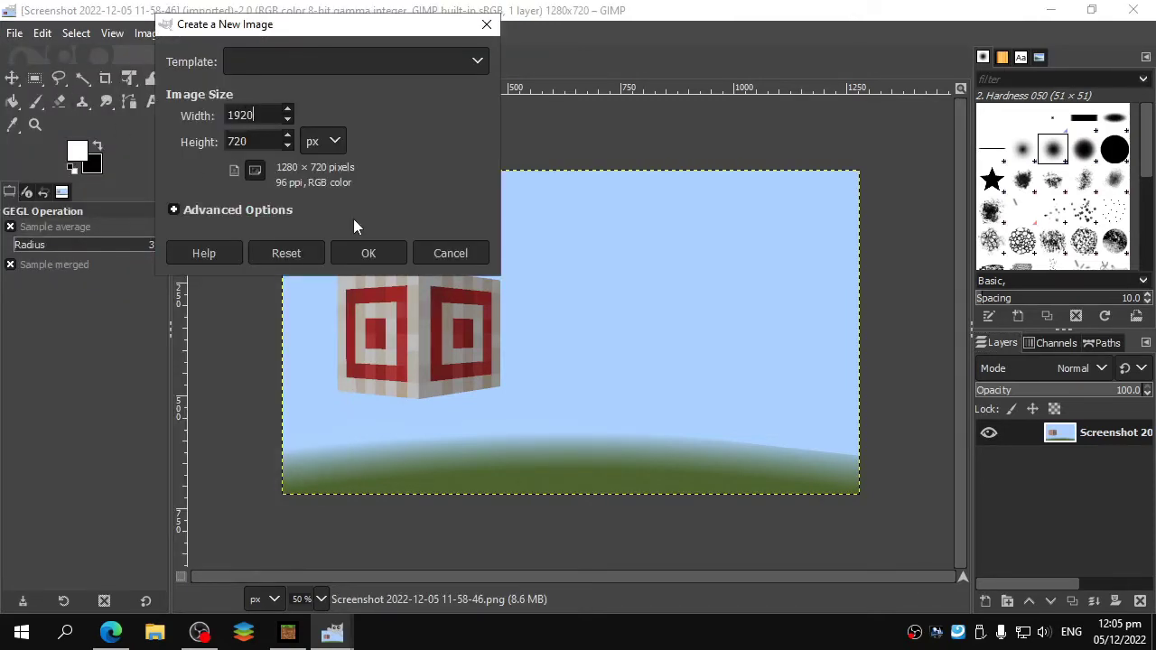
pyautogui.press('Tab')
pyautogui.write('1080')
pyautogui.click(330, 143)
pyautogui.click(337, 159)
pyautogui.click(367, 254)
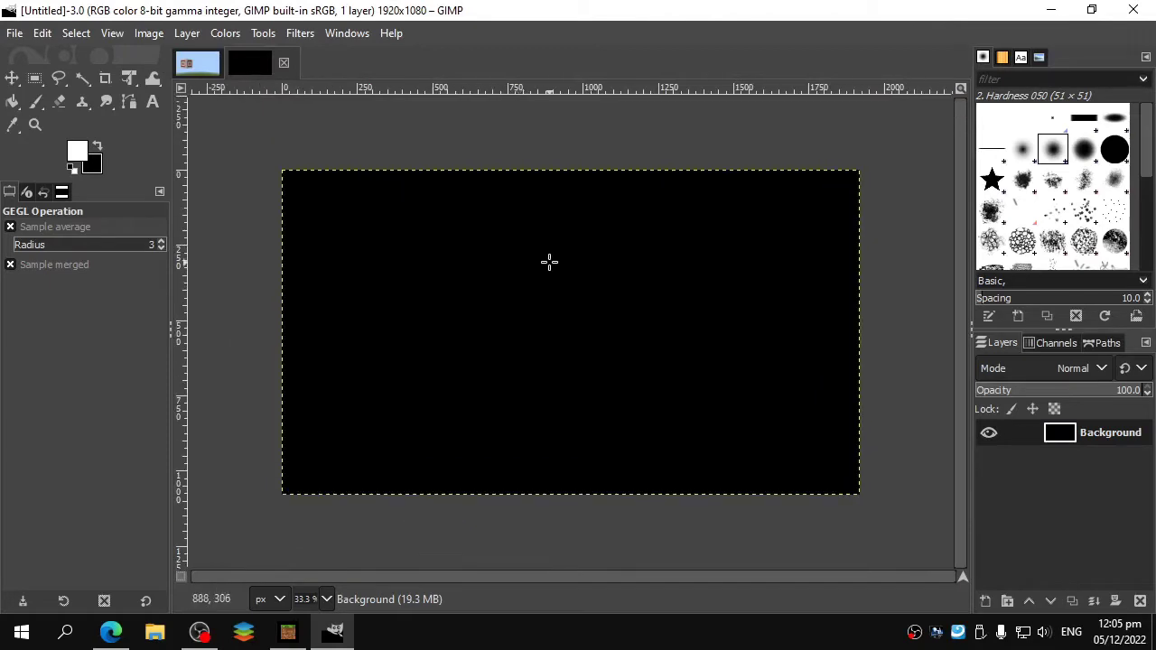
# - Center the blank black image in the window
pyautogui.scroll(4, 549, 262)
pyautogui.scroll(1, 549, 262)
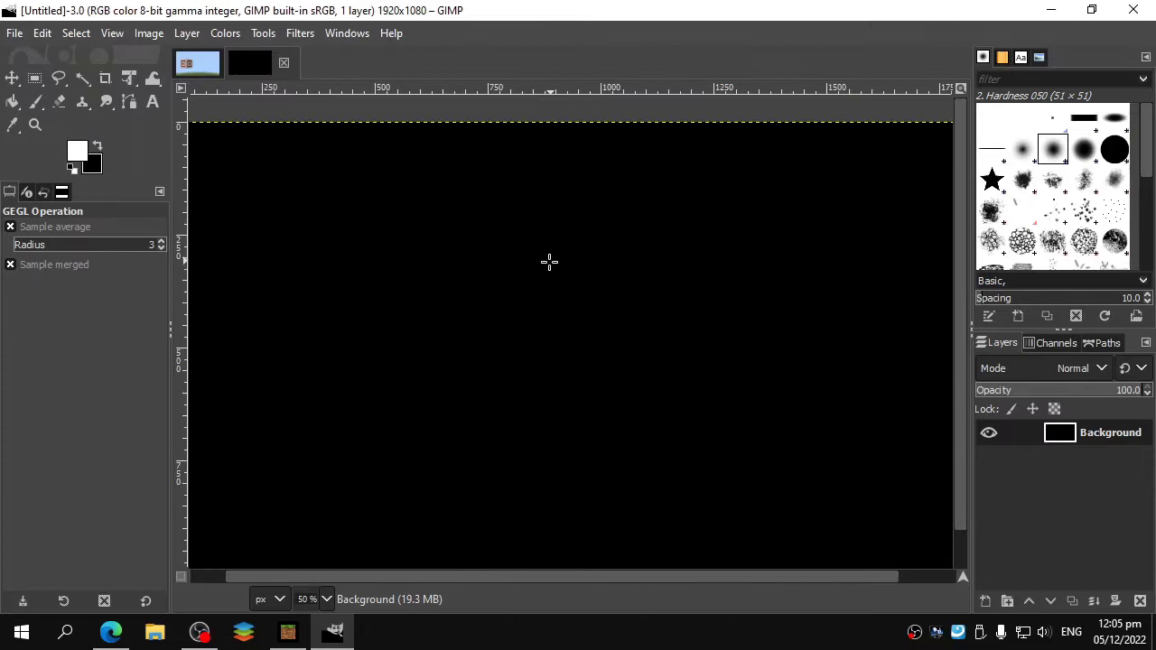
pyautogui.scroll(-5, 549, 262)
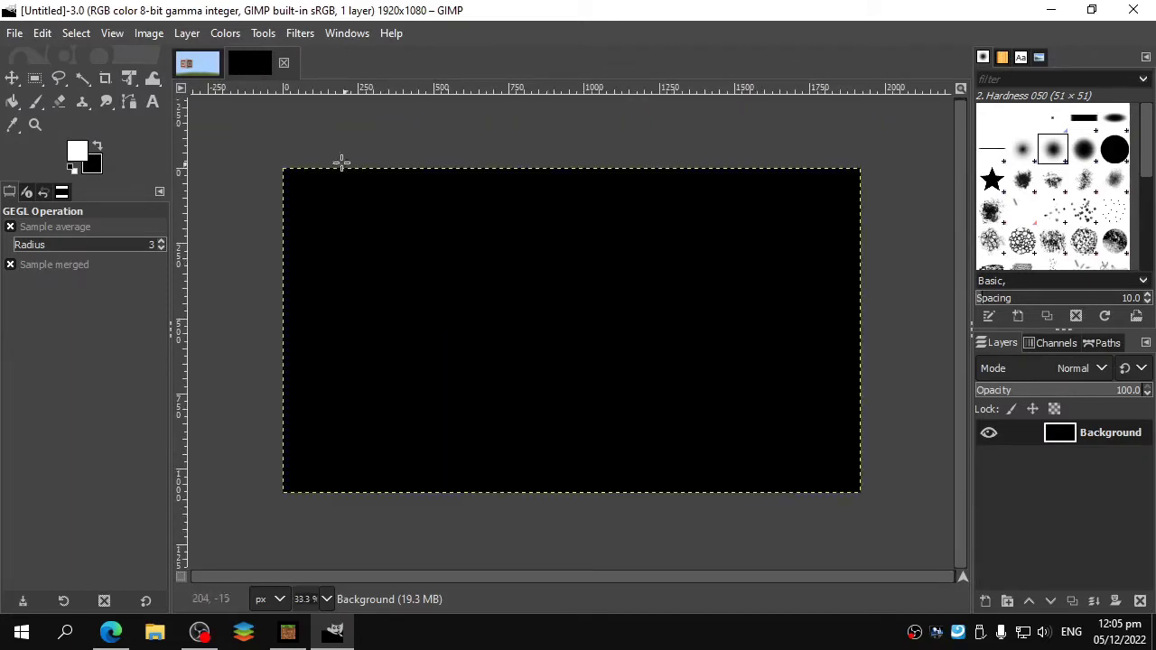
pyautogui.click(111, 36)
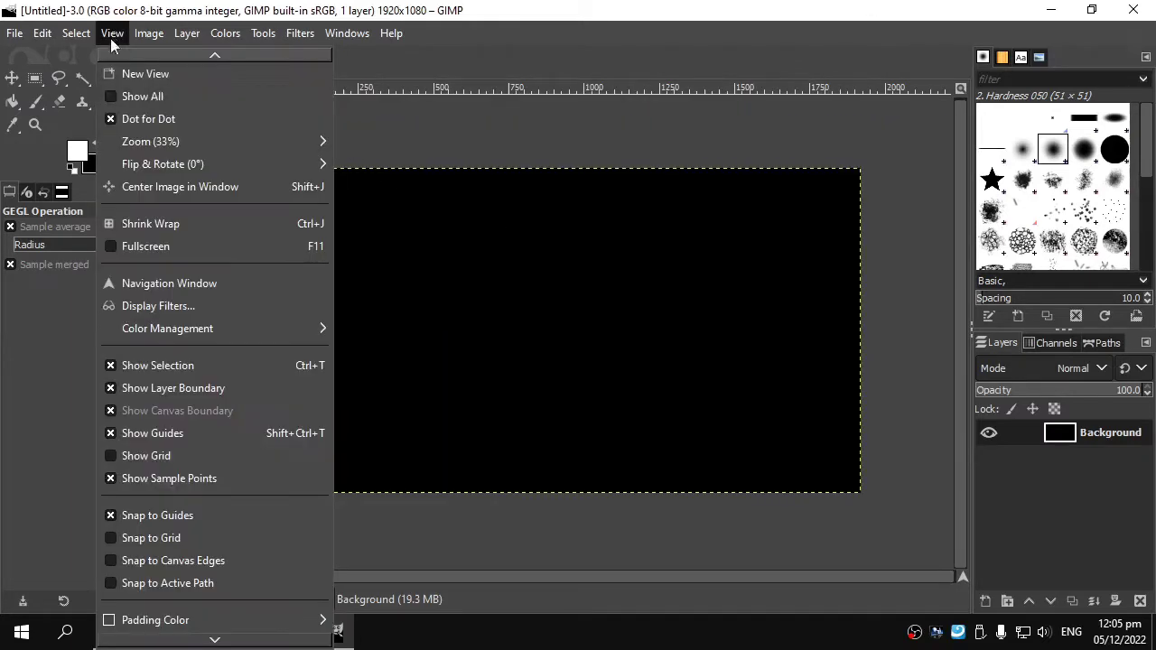
pyautogui.click(218, 187)
pyautogui.scroll(3, 663, 365)
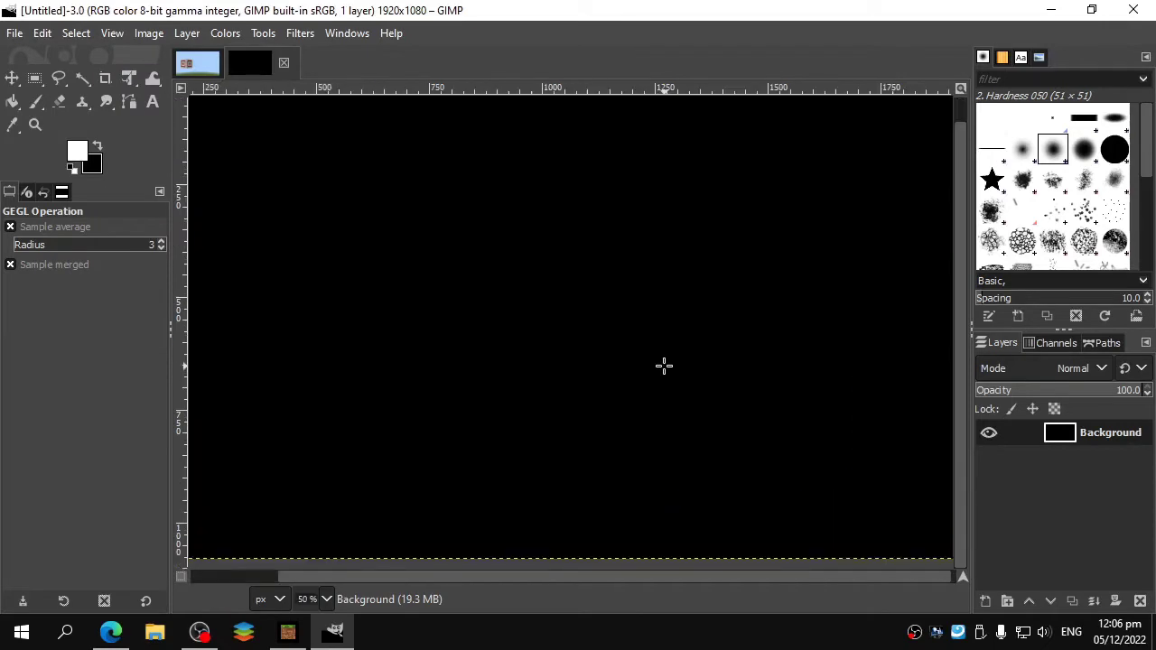
pyautogui.scroll(-3, 663, 365)
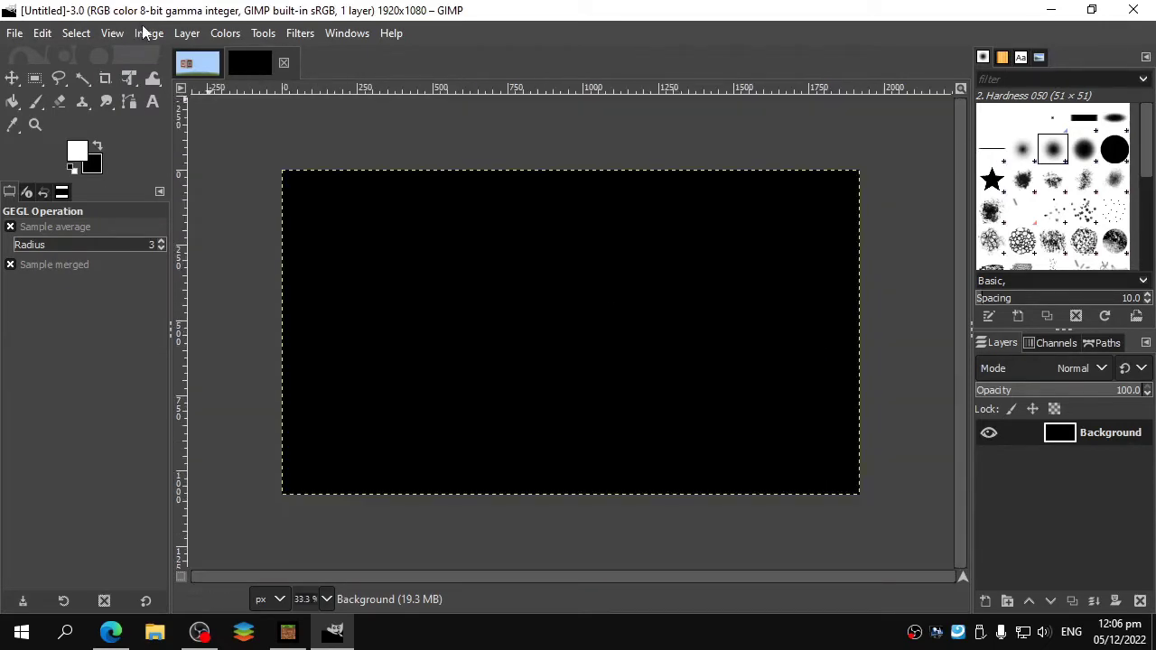
pyautogui.click(144, 33)
pyautogui.click(149, 33)
pyautogui.click(112, 33)
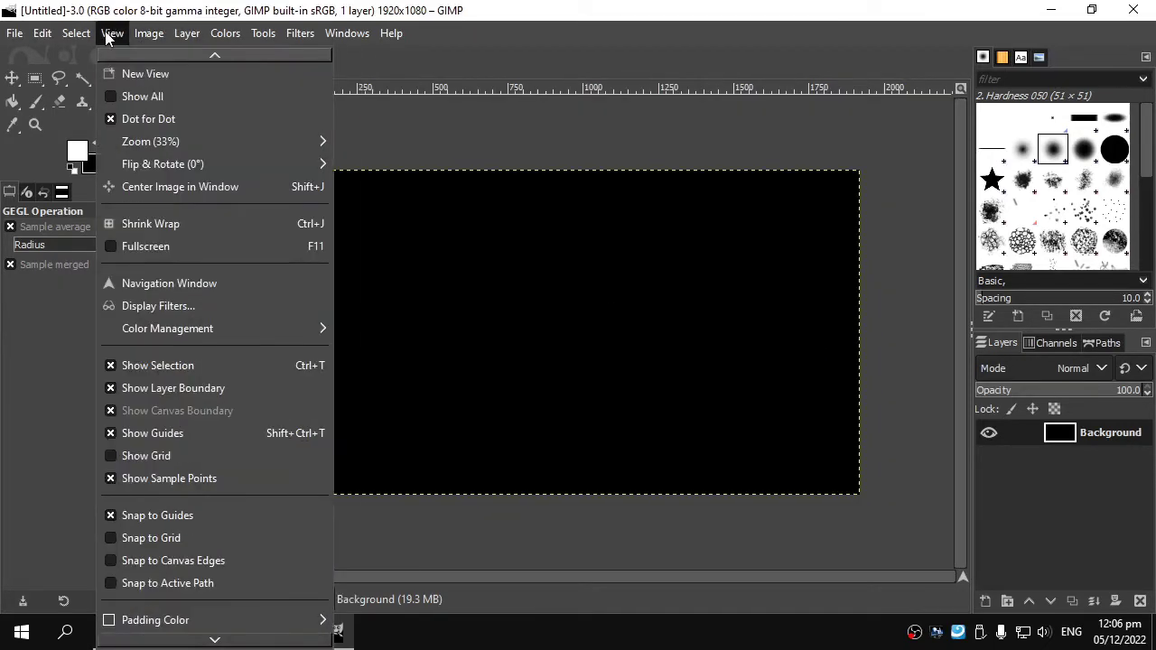
pyautogui.moveTo(198, 149)
pyautogui.click(410, 209)
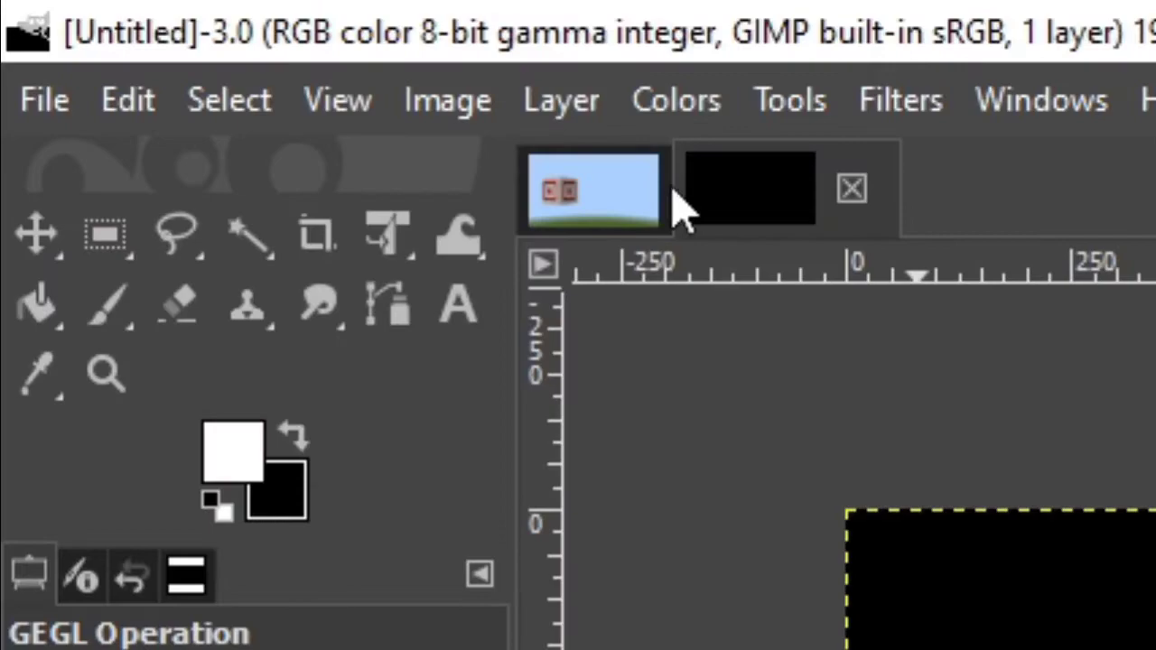
# - Bring the target block screenshot into the black 1920 × 1080 image as a new layer
pyautogui.click(630, 213)
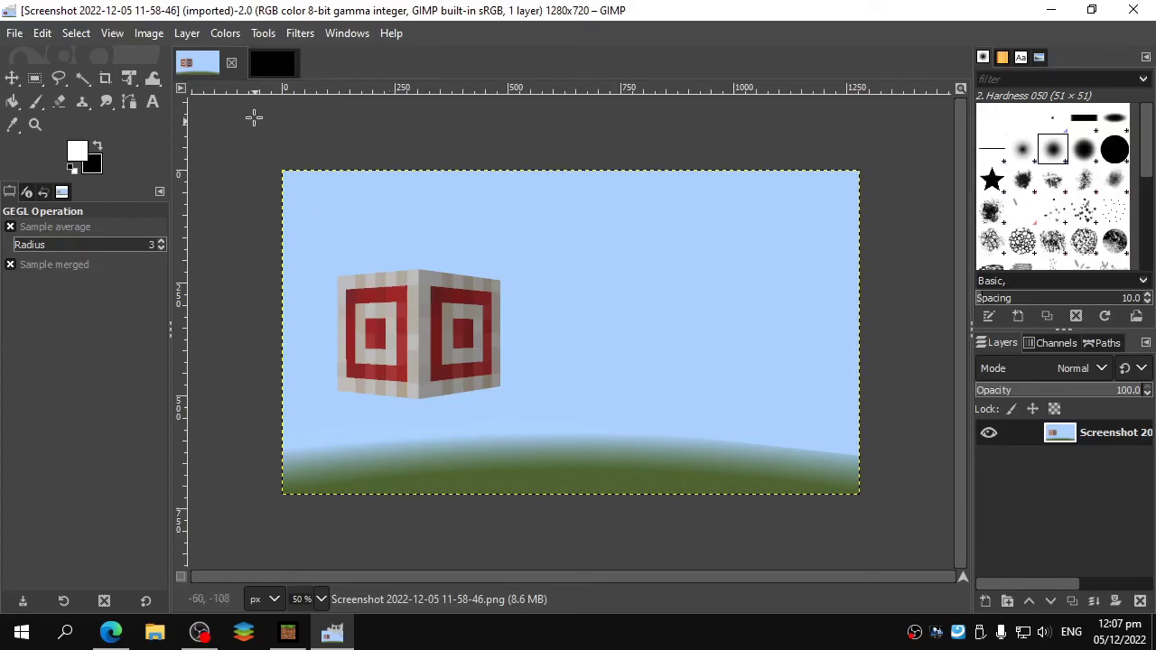
pyautogui.click(283, 61)
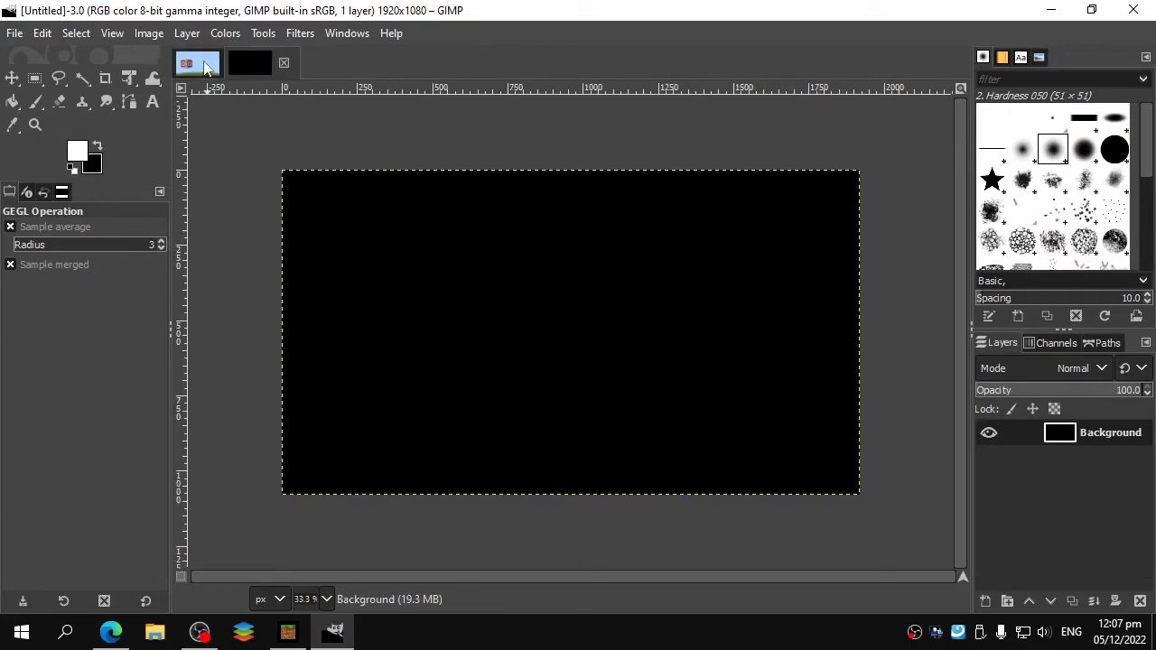
pyautogui.click(200, 65)
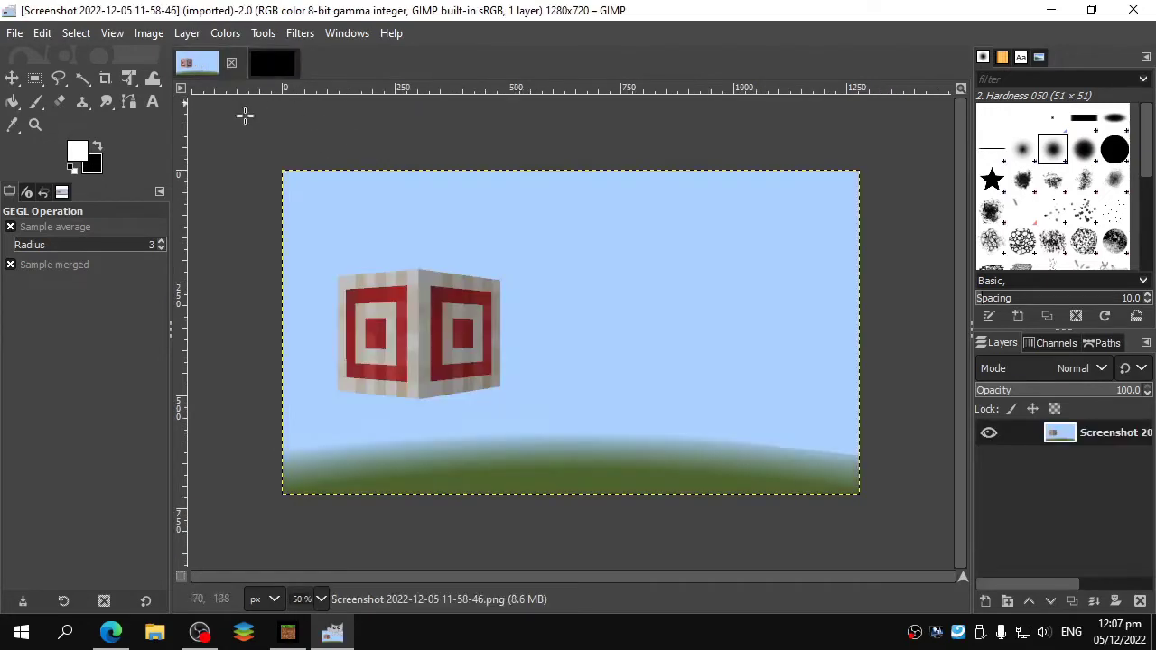
pyautogui.click(258, 63)
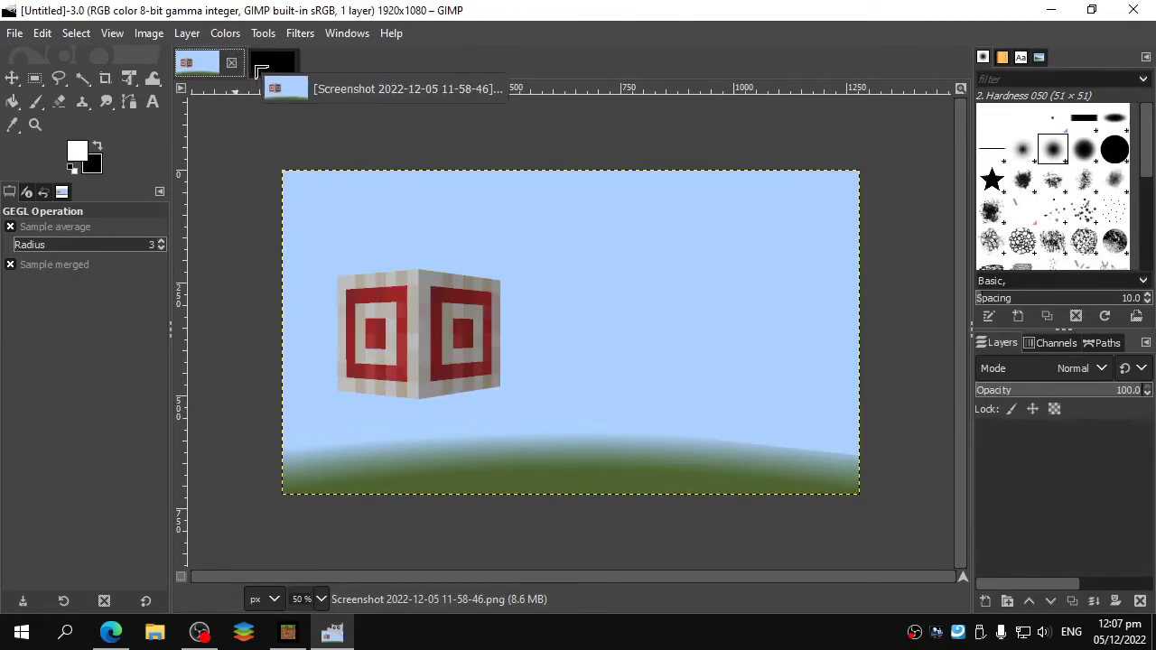
pyautogui.moveTo(261, 71); pyautogui.dragTo(421, 251)
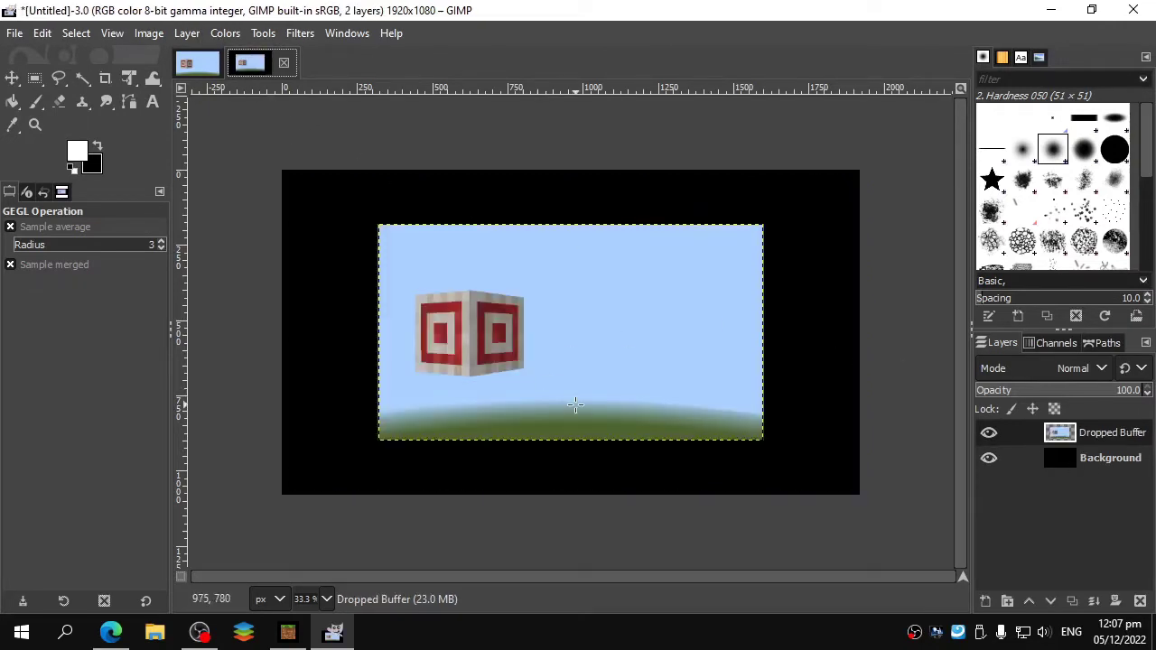
# - In the Scale Layer settings for the dropped screenshot layer, unlink the proportions and set the size to 1920 × 1080 px
pyautogui.click(187, 32)
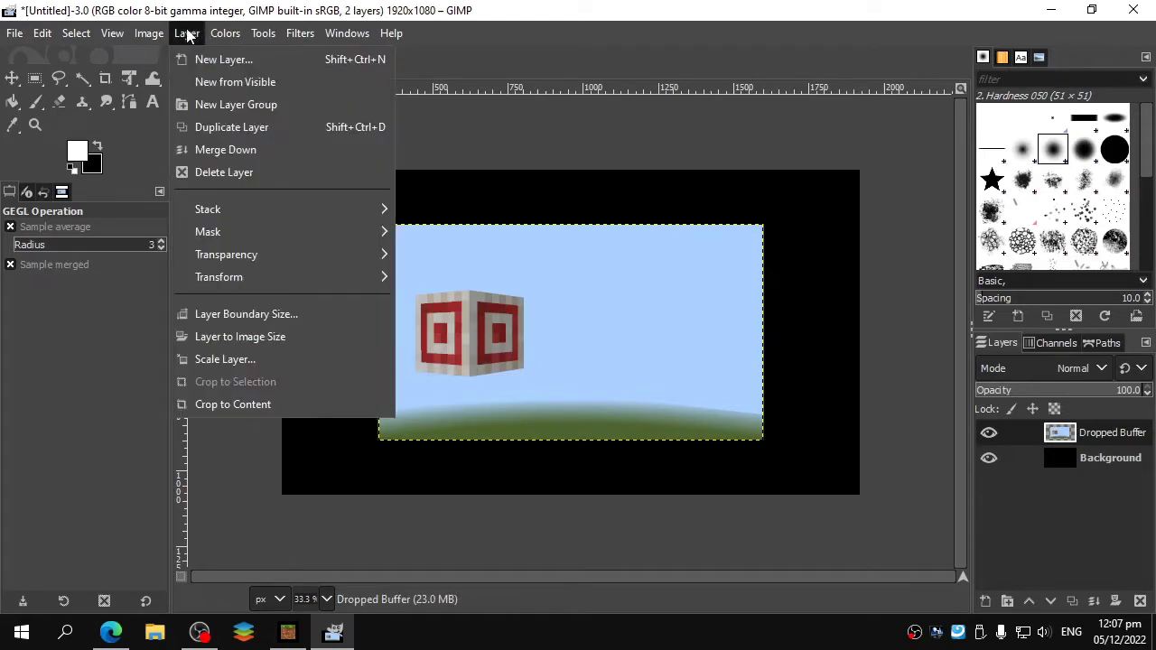
pyautogui.click(331, 361)
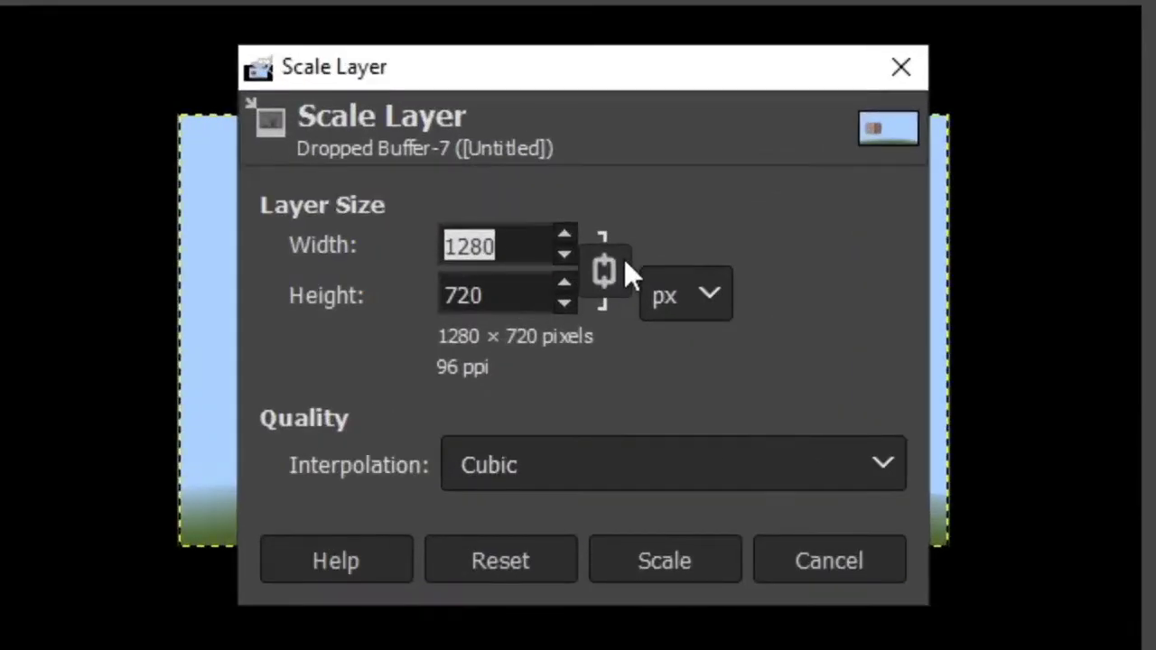
pyautogui.click(622, 261)
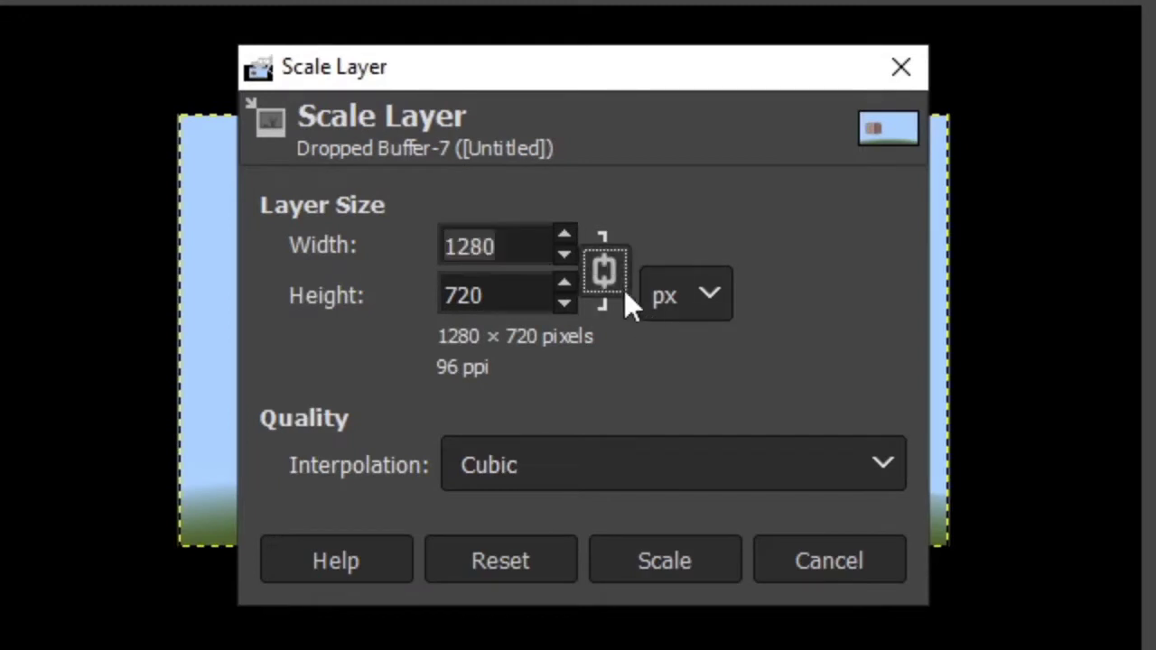
pyautogui.click(492, 246)
pyautogui.doubleClick(492, 246)
pyautogui.write('1920')
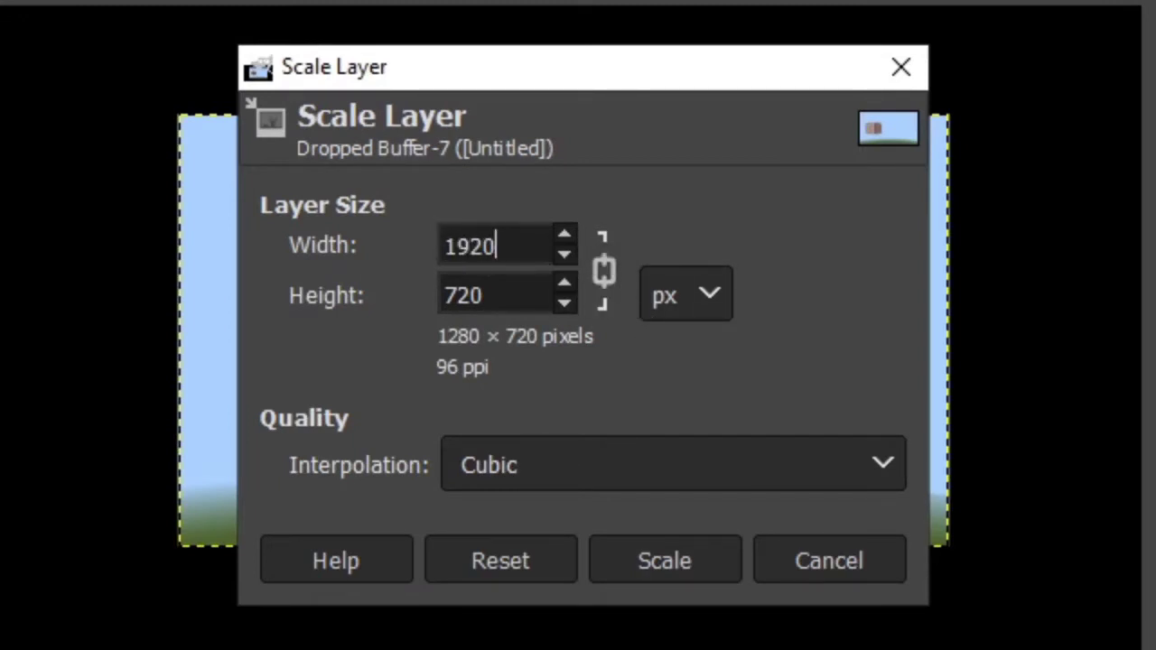
pyautogui.press('Tab')
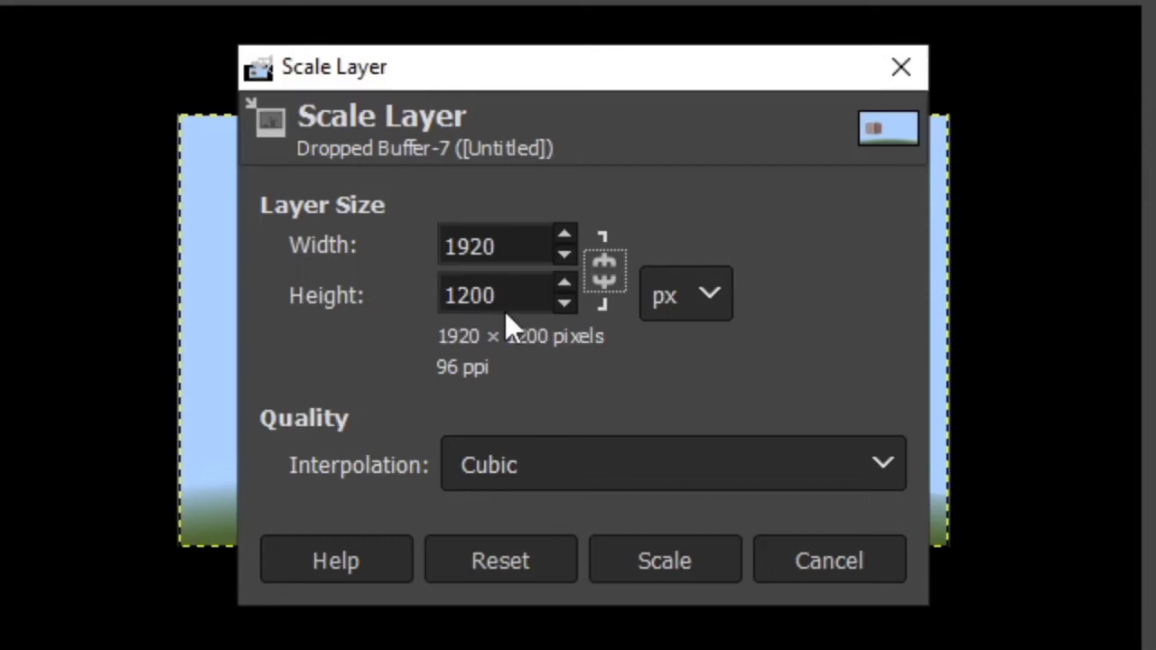
pyautogui.doubleClick(511, 290)
pyautogui.write('1080')
pyautogui.click(506, 240)
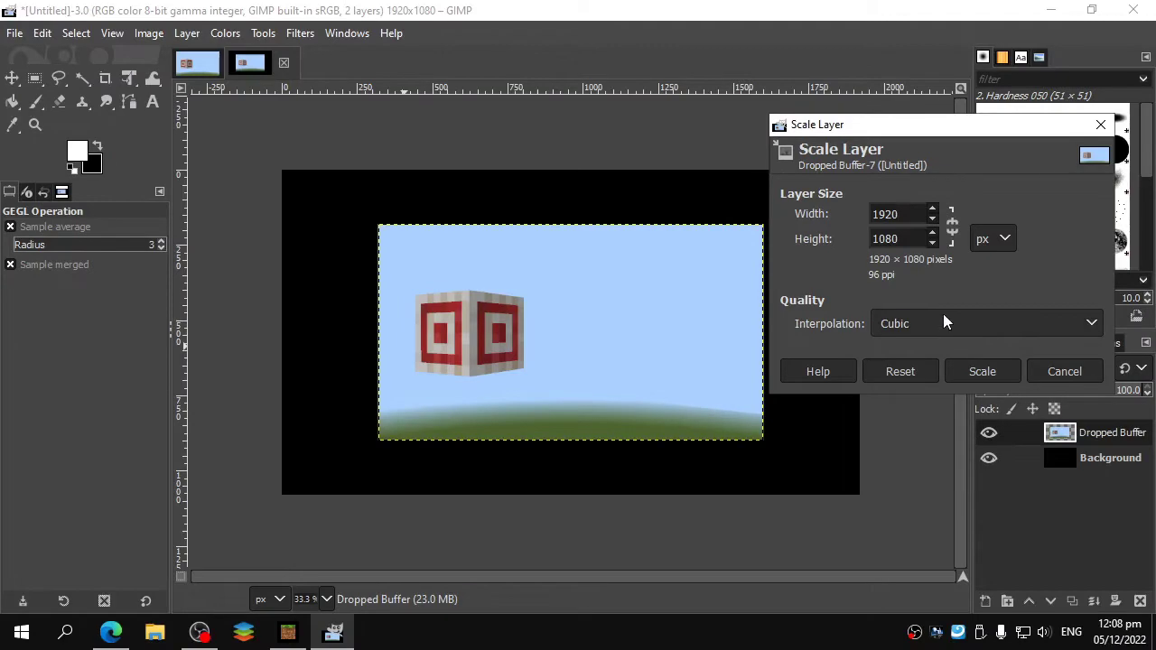
# - Choose LoHalo interpolation and apply the scaling to the screenshot layer
pyautogui.click(943, 316)
pyautogui.click(903, 437)
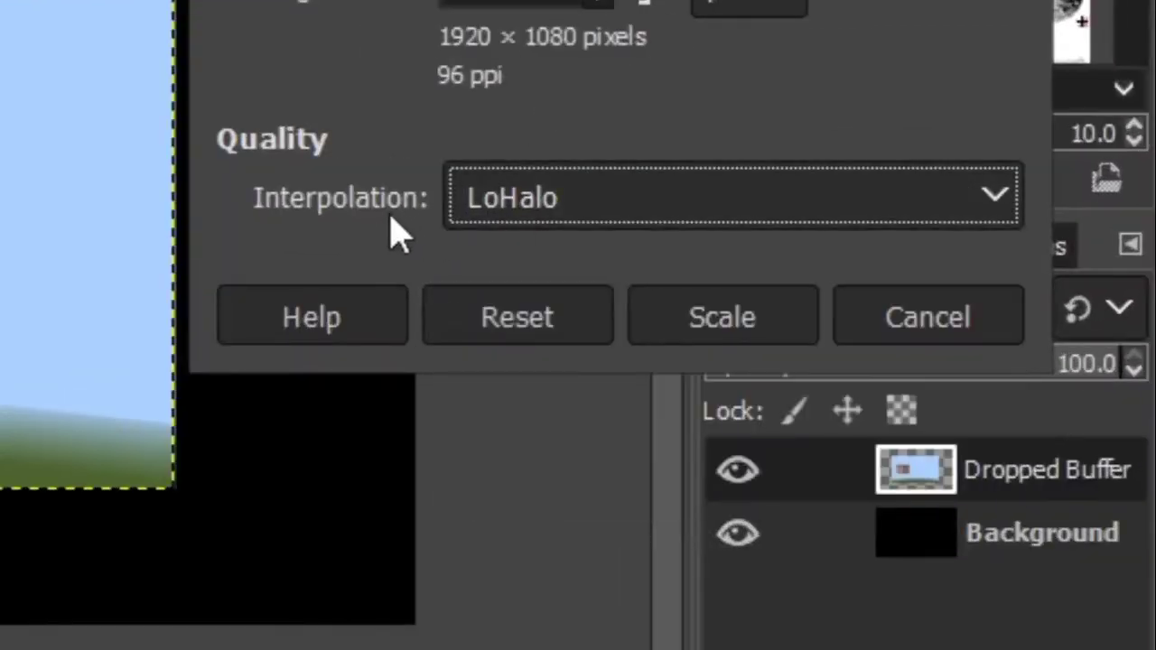
pyautogui.click(602, 232)
pyautogui.click(593, 501)
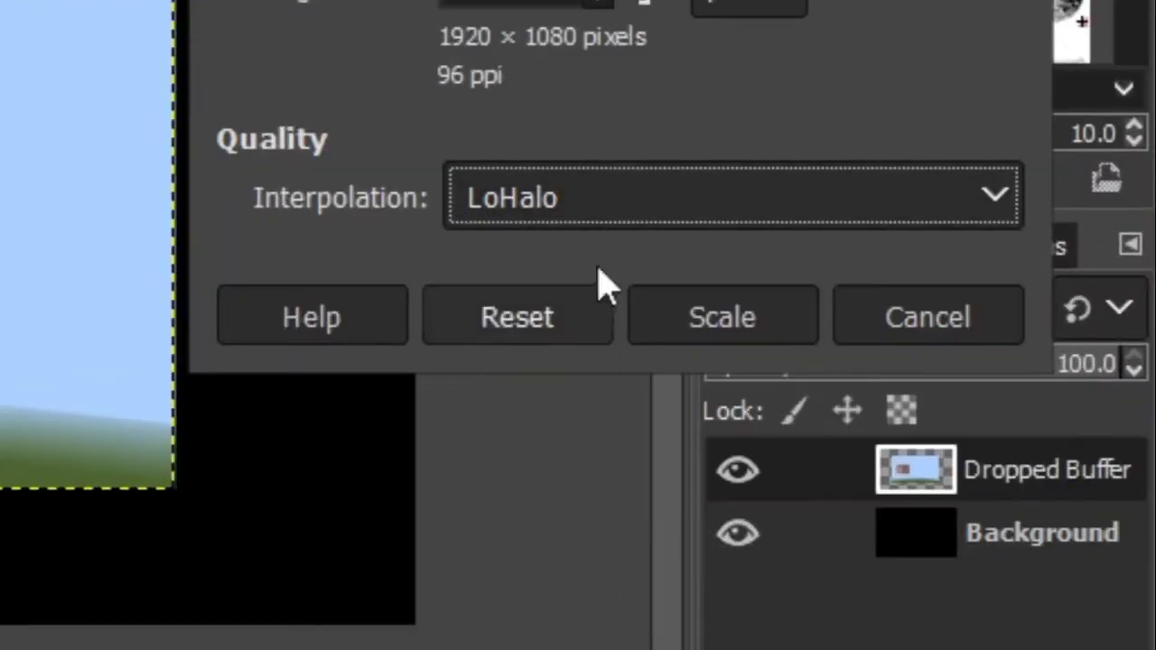
pyautogui.click(606, 220)
pyautogui.click(611, 424)
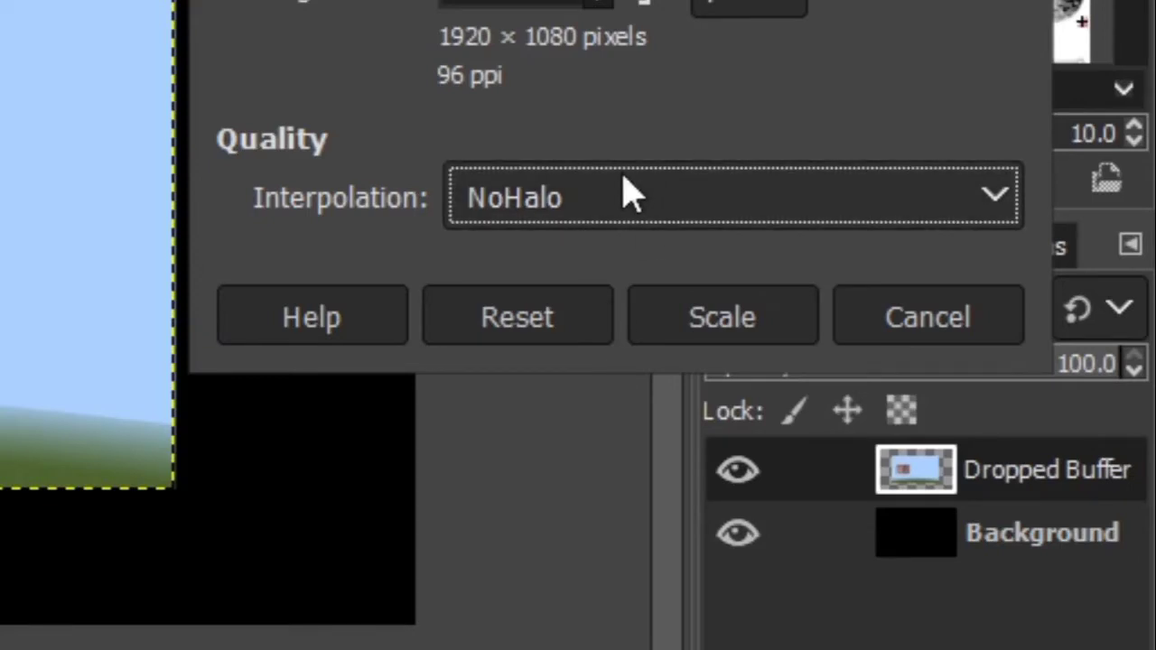
pyautogui.scroll(-1, 631, 194)
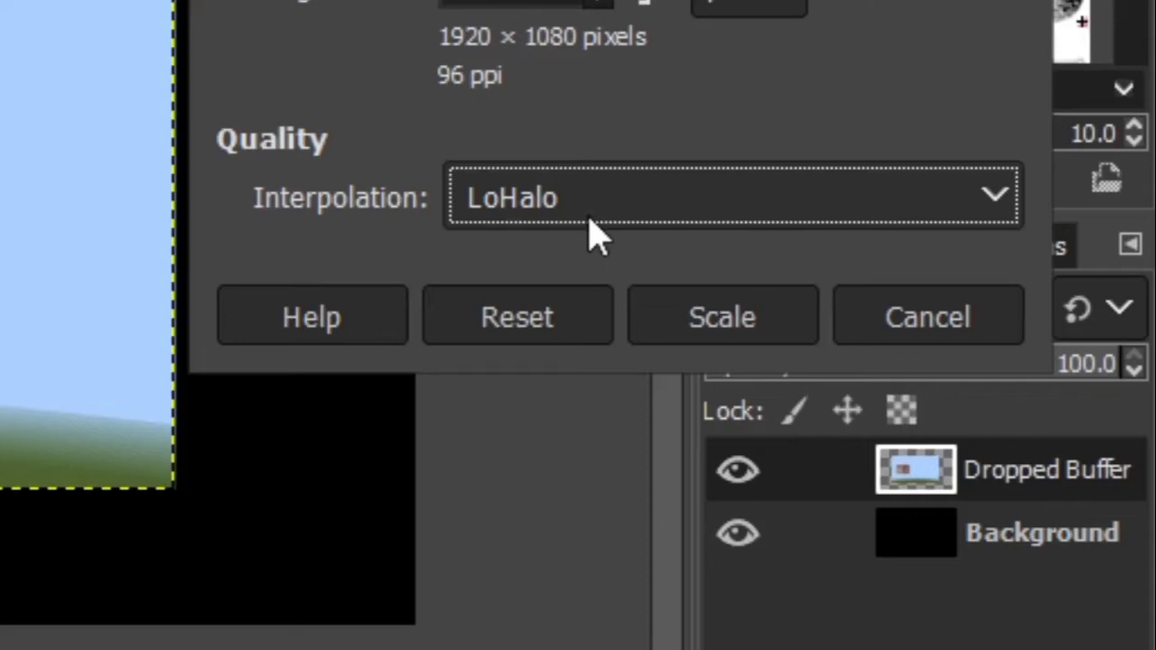
pyautogui.click(762, 336)
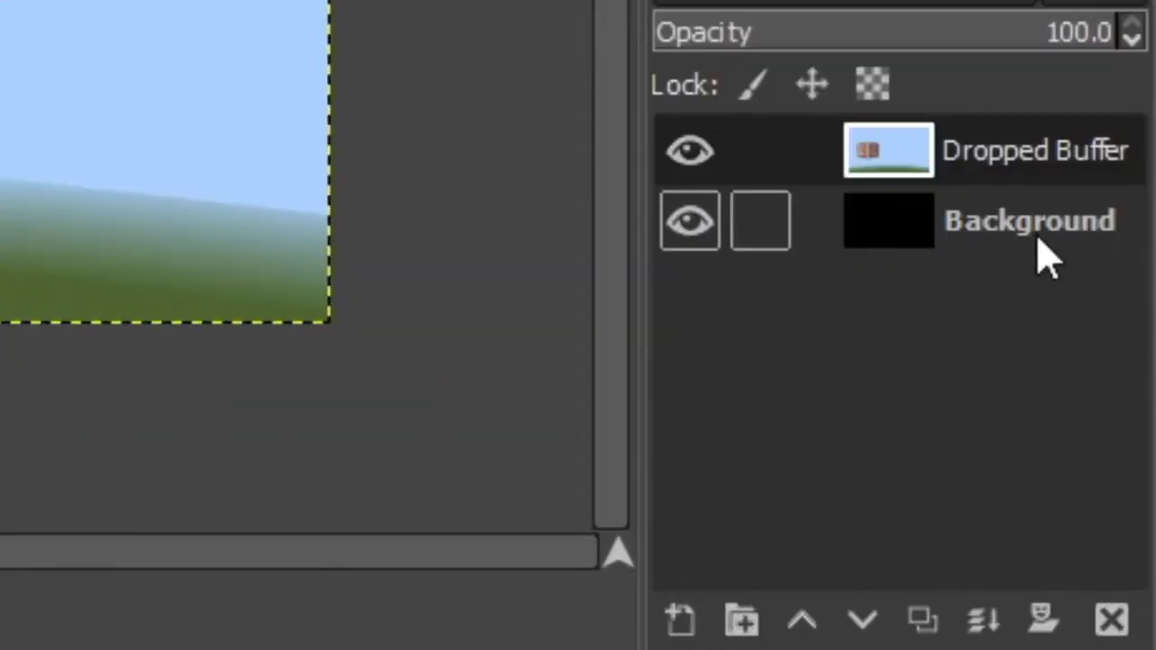
# - Delete the black Background layer and rename the Dropped Buffer layer as BACKGROUND
pyautogui.click(1038, 258)
pyautogui.click(1113, 620)
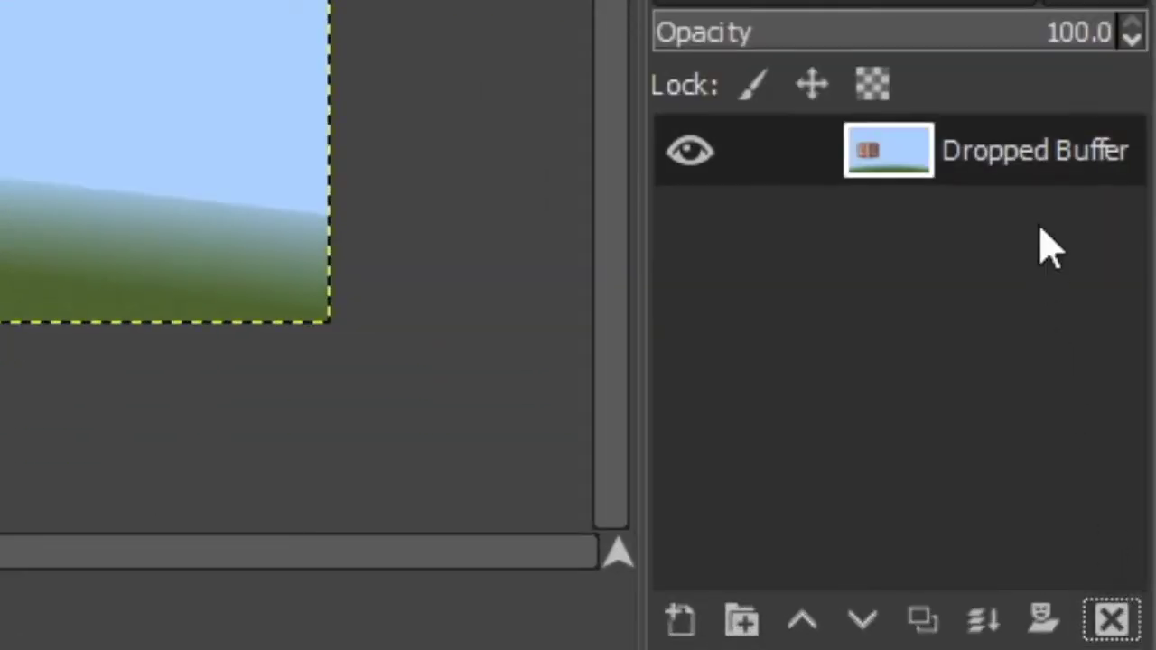
pyautogui.doubleClick(1027, 163)
pyautogui.write('BACKGROUND')
pyautogui.press('Return')
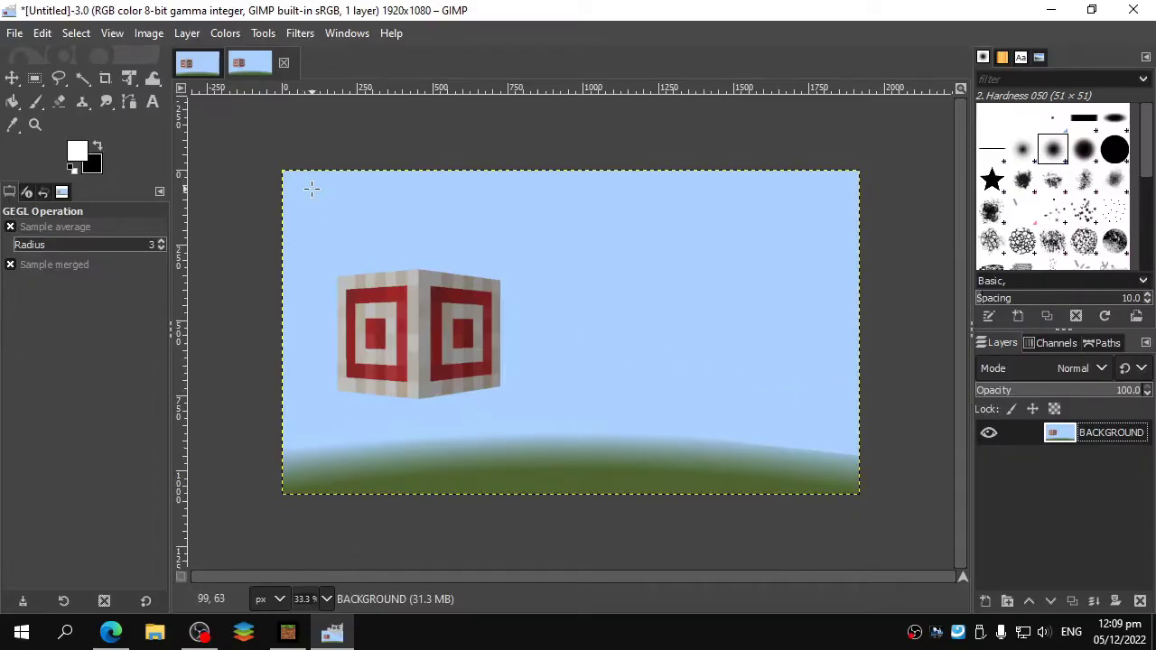
# - Activate the Text tool and preview the font file Minercraftory.ttf from the Minecraft Fonts folder
pyautogui.press('t')
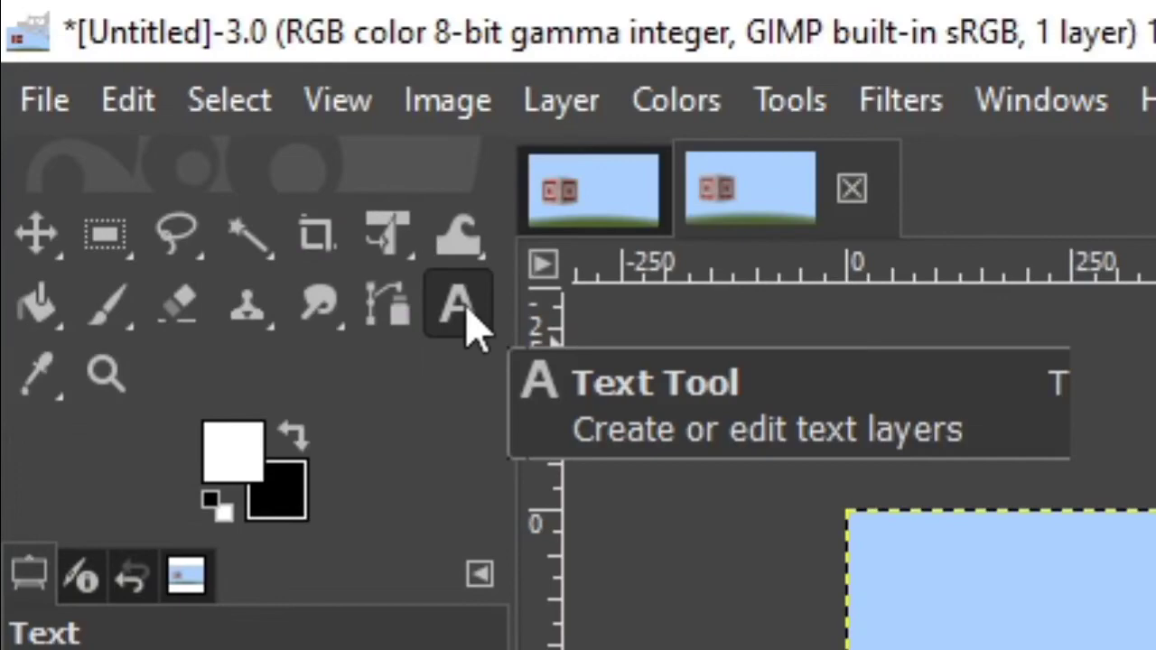
pyautogui.click(550, 270)
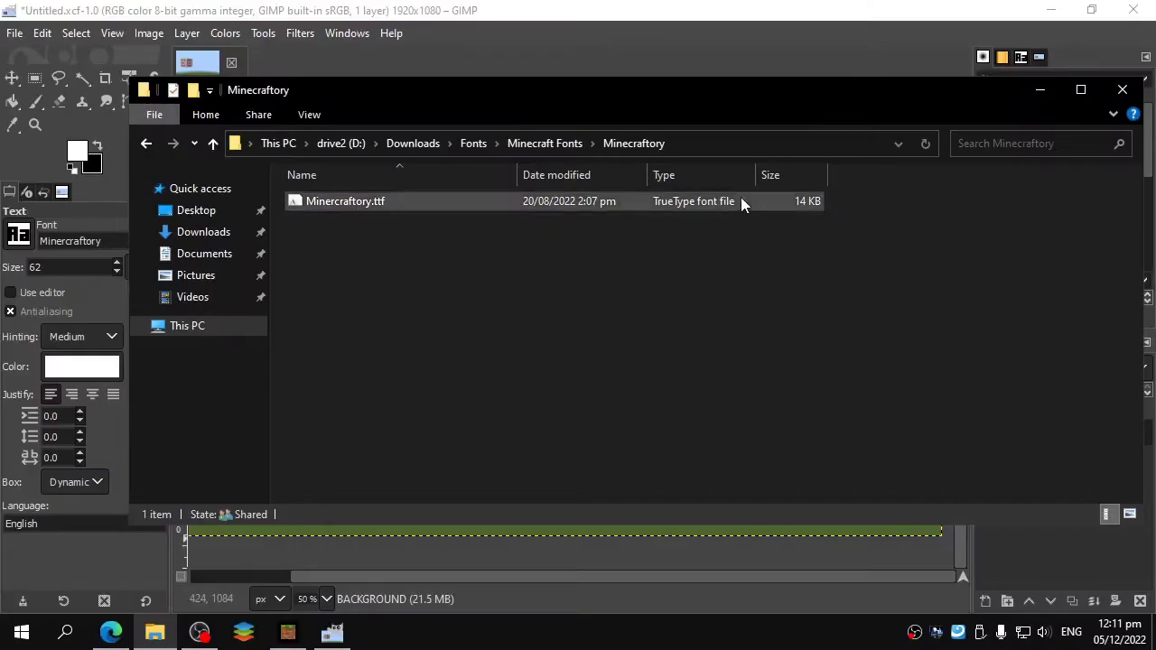
pyautogui.moveTo(660, 82); pyautogui.dragTo(806, 53)
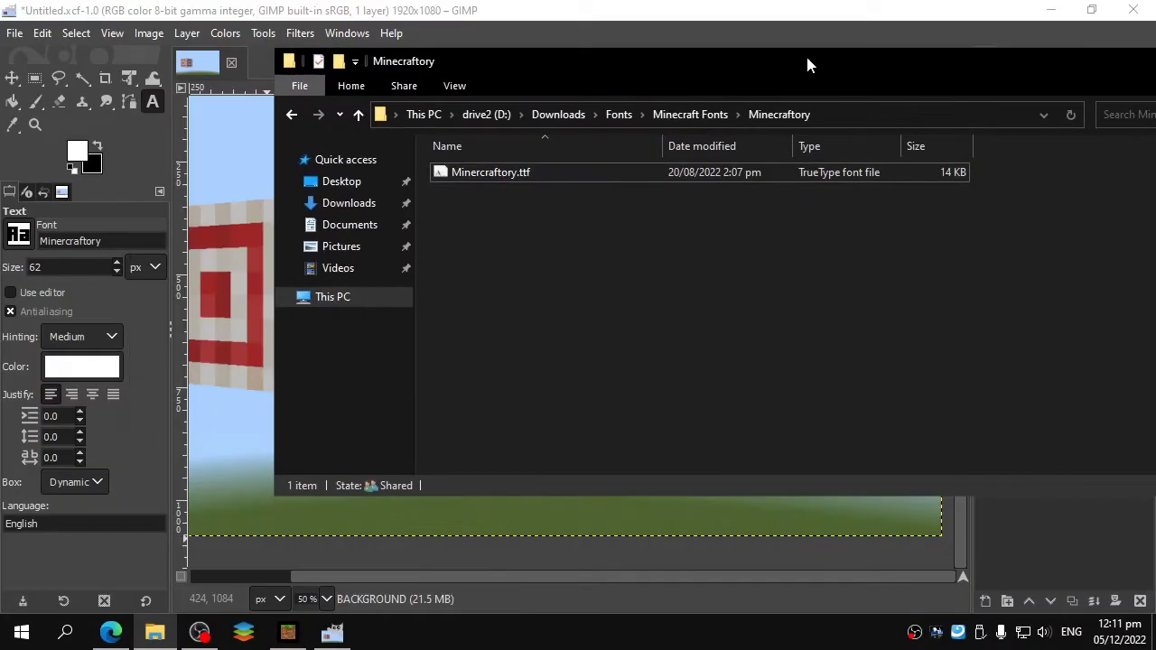
pyautogui.doubleClick(541, 171)
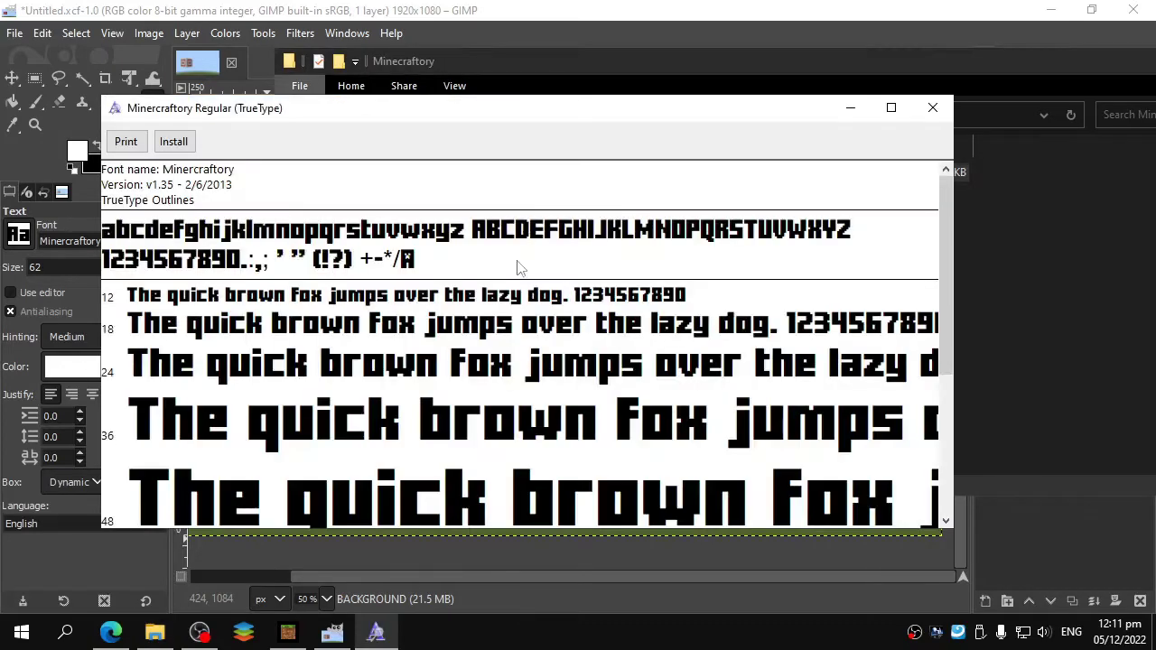
pyautogui.moveTo(263, 118); pyautogui.dragTo(429, 145)
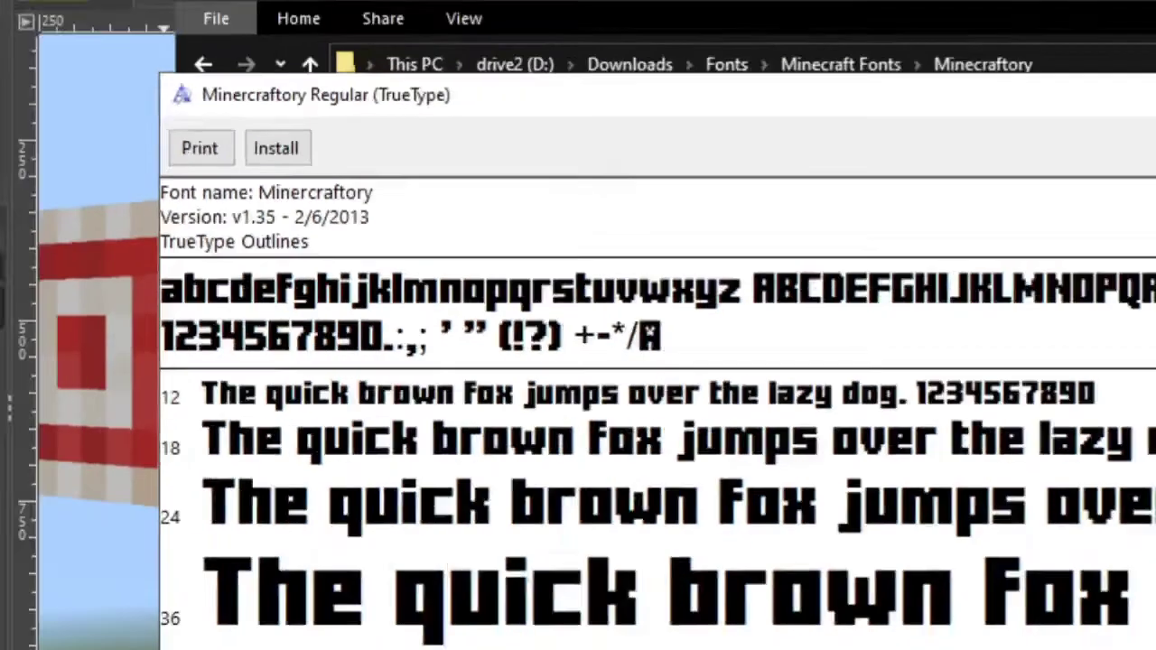
pyautogui.click(1097, 128)
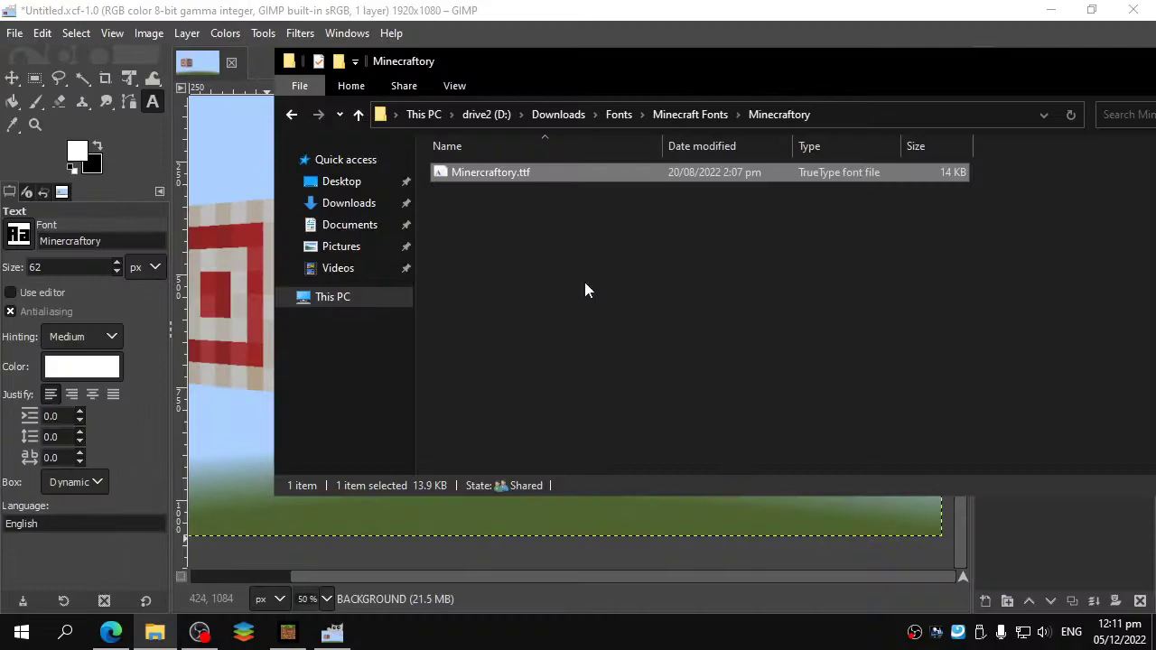
pyautogui.click(618, 370)
pyautogui.click(652, 8)
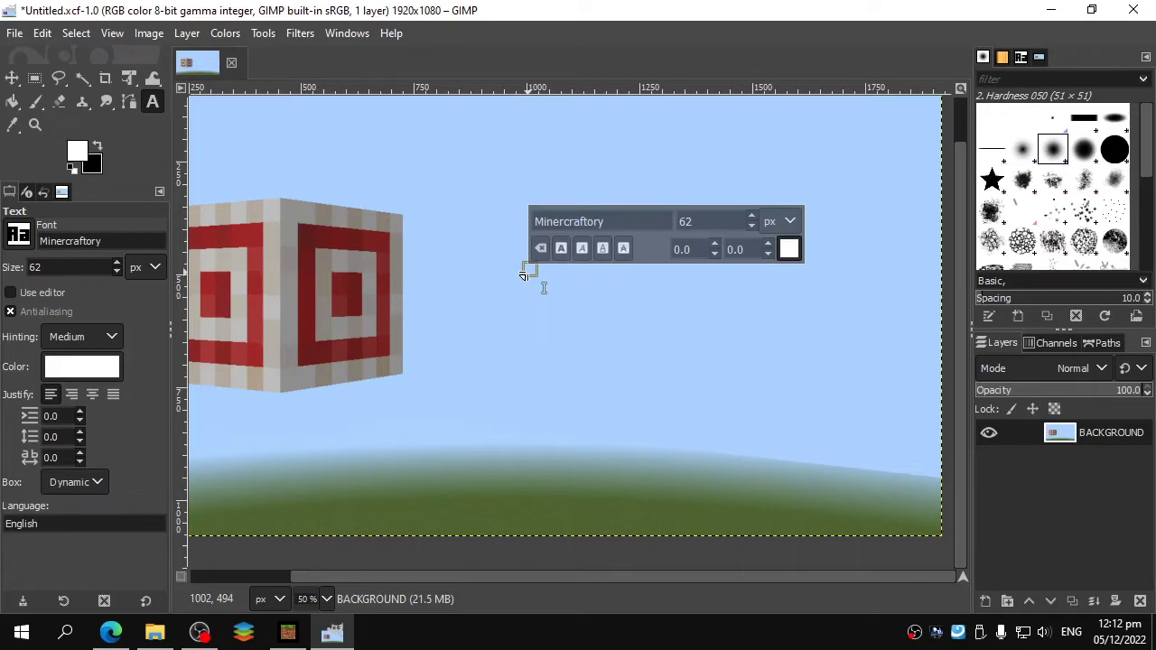
# - Add the white text MINI in the Minercraftory font at 62 px beside the target block
pyautogui.write('M')
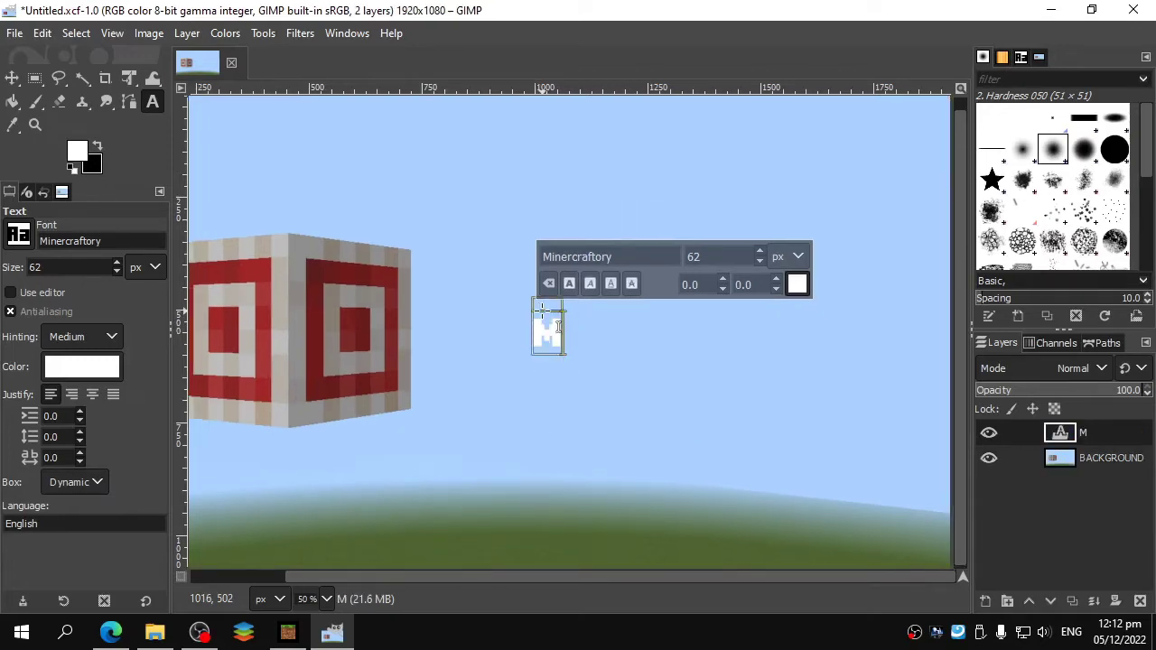
pyautogui.write('INE')
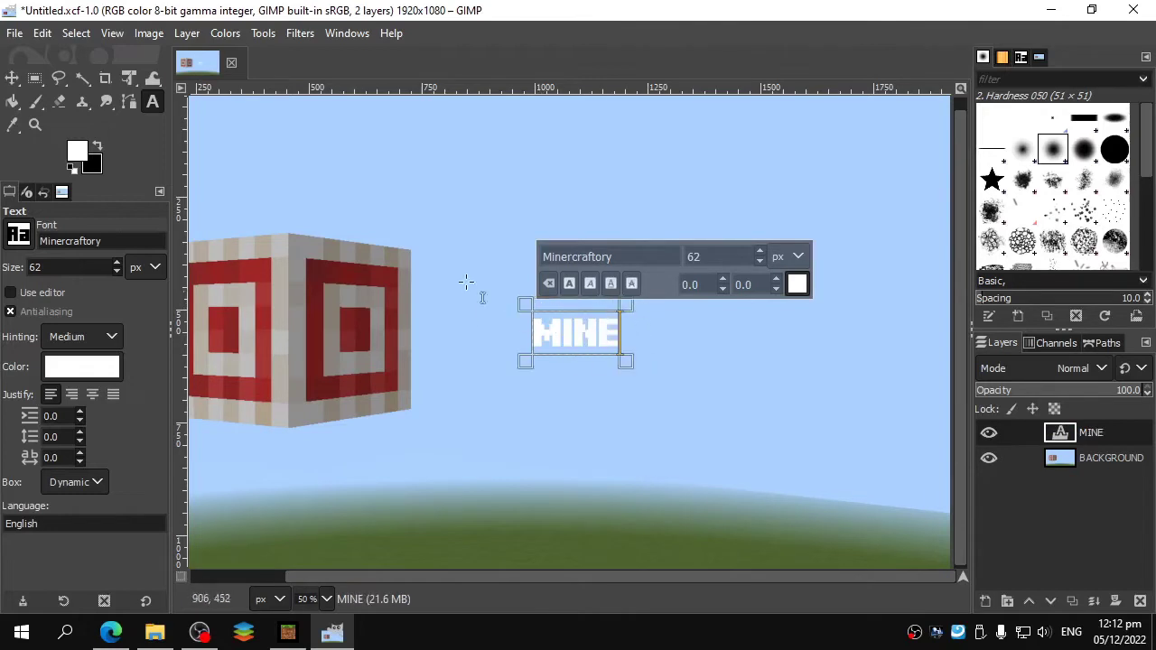
pyautogui.press('BackSpace')
pyautogui.write('I')
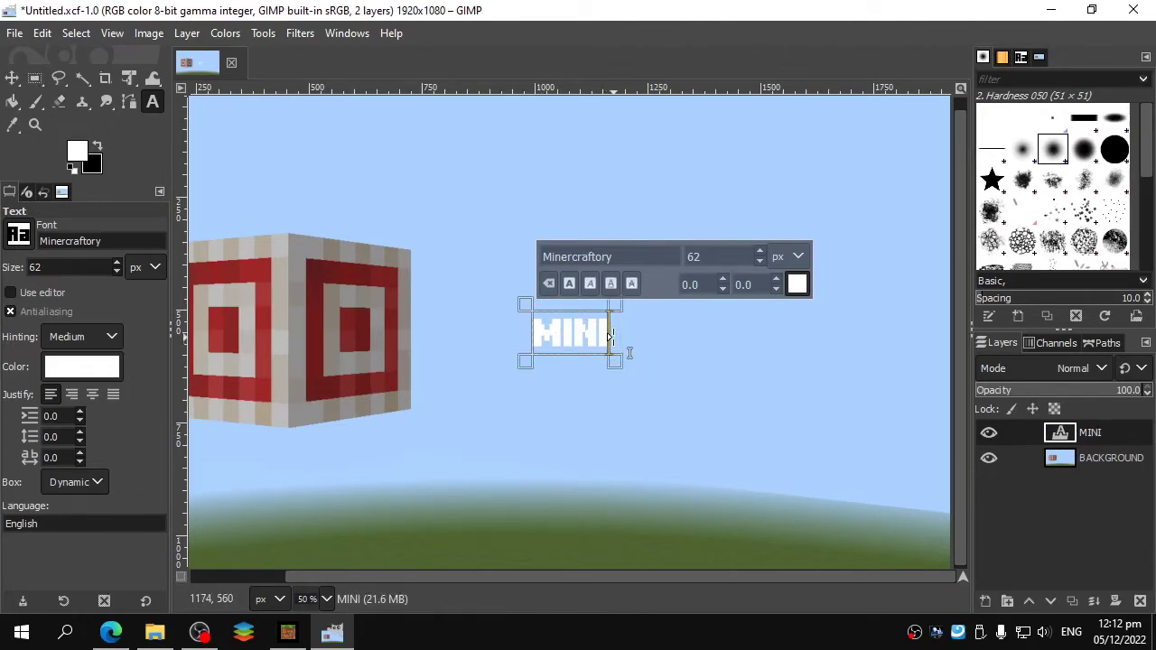
# - Enlarge the whole MINI text to 372 px
pyautogui.hotkey('ctrl', 'a')
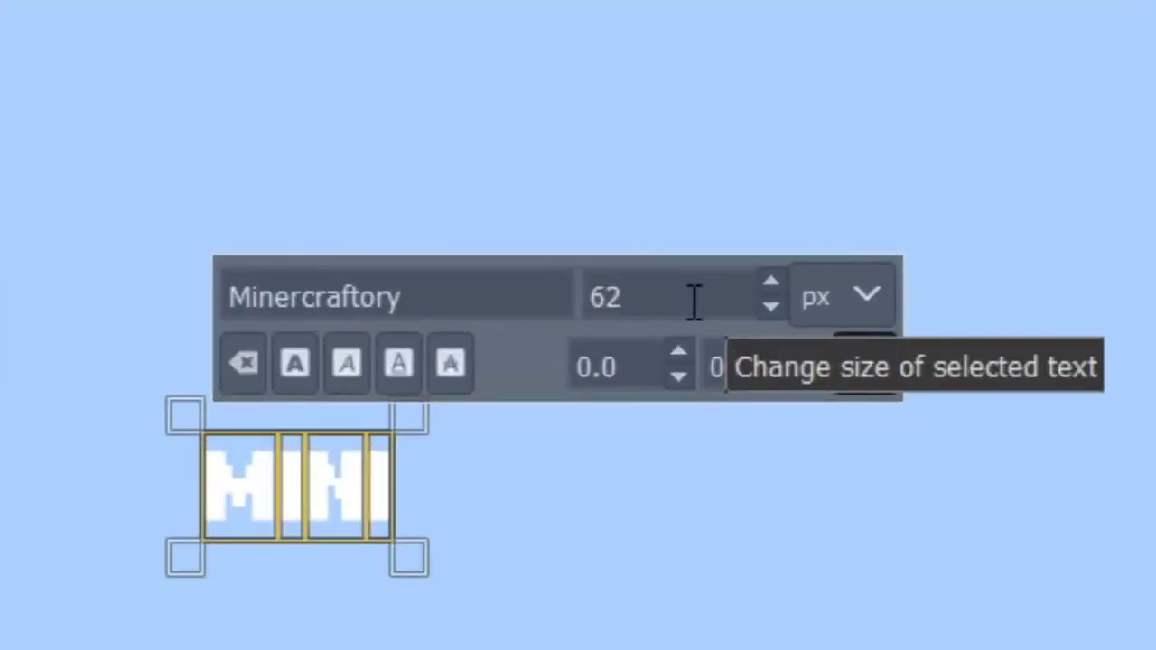
pyautogui.click(694, 303)
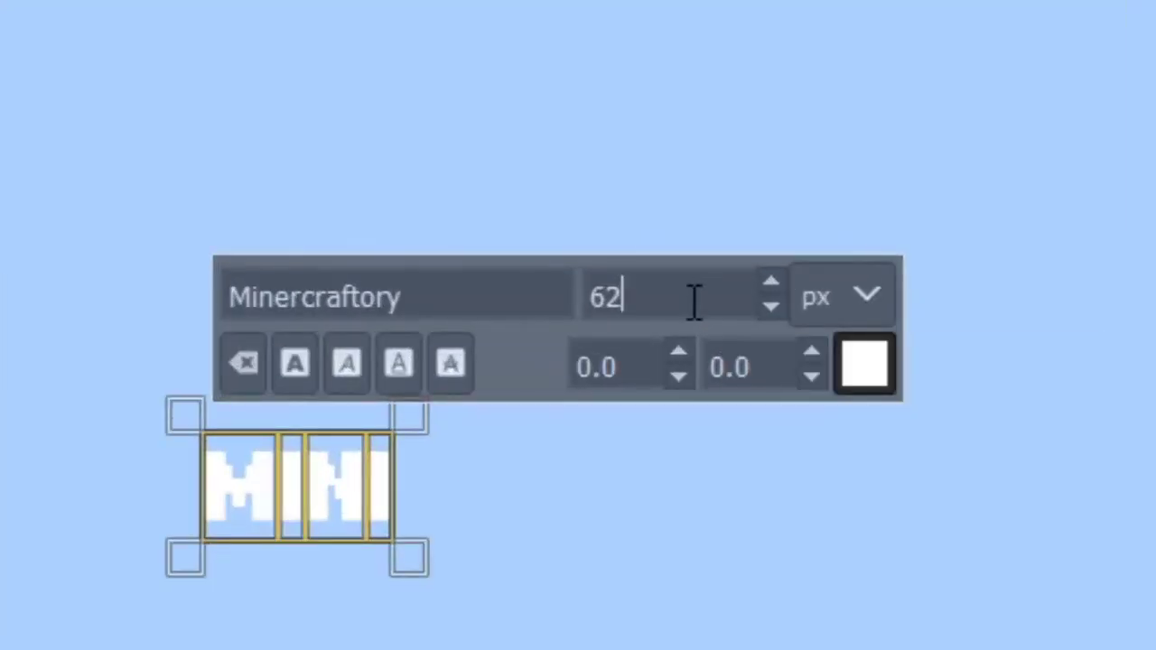
pyautogui.scroll(20, 695, 302)
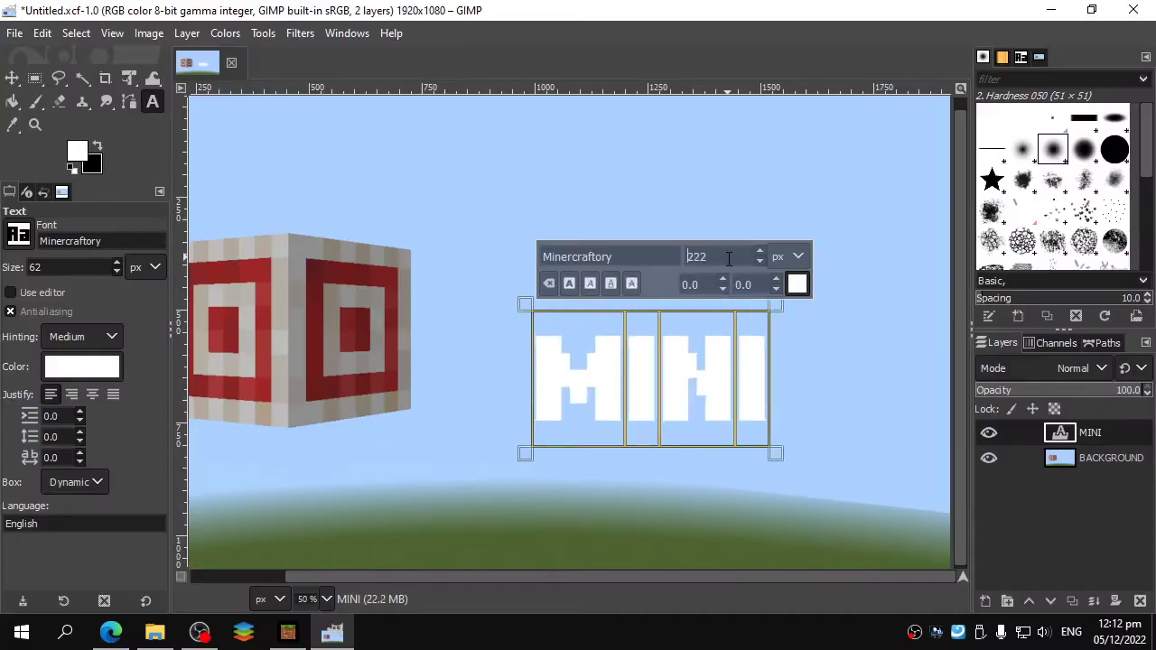
pyautogui.scroll(7, 729, 258)
pyautogui.scroll(-2, 732, 201)
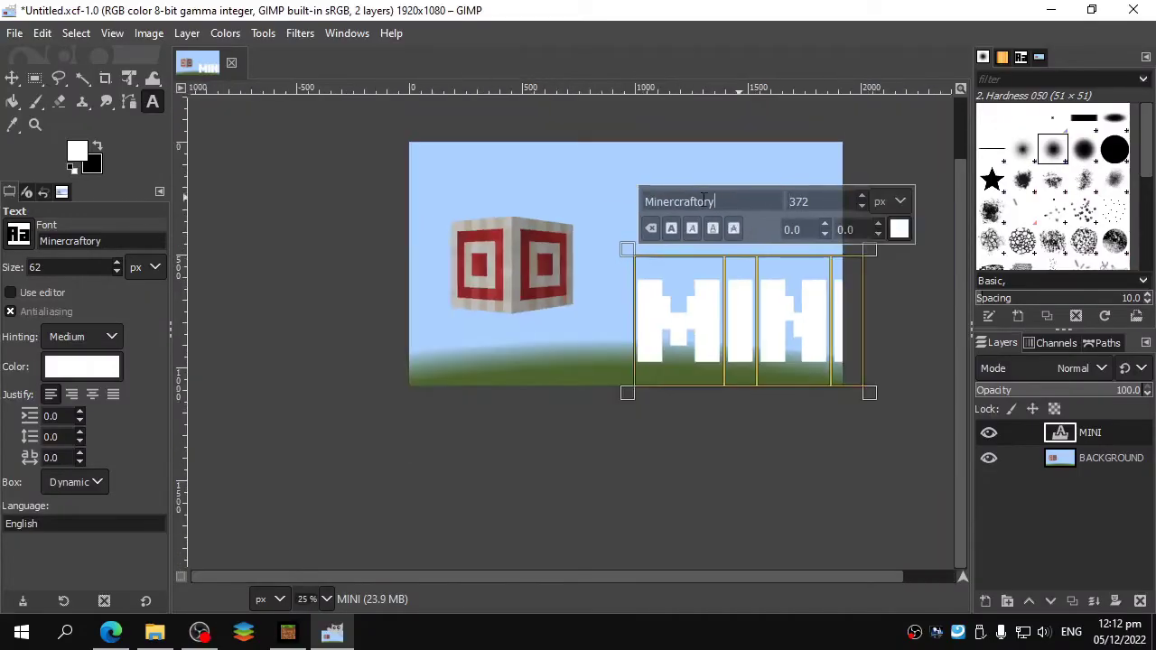
# - Move the MINI text layer to the upper right part of the image, fully inside the canvas width
pyautogui.scroll(1, 688, 278)
pyautogui.click(12, 79)
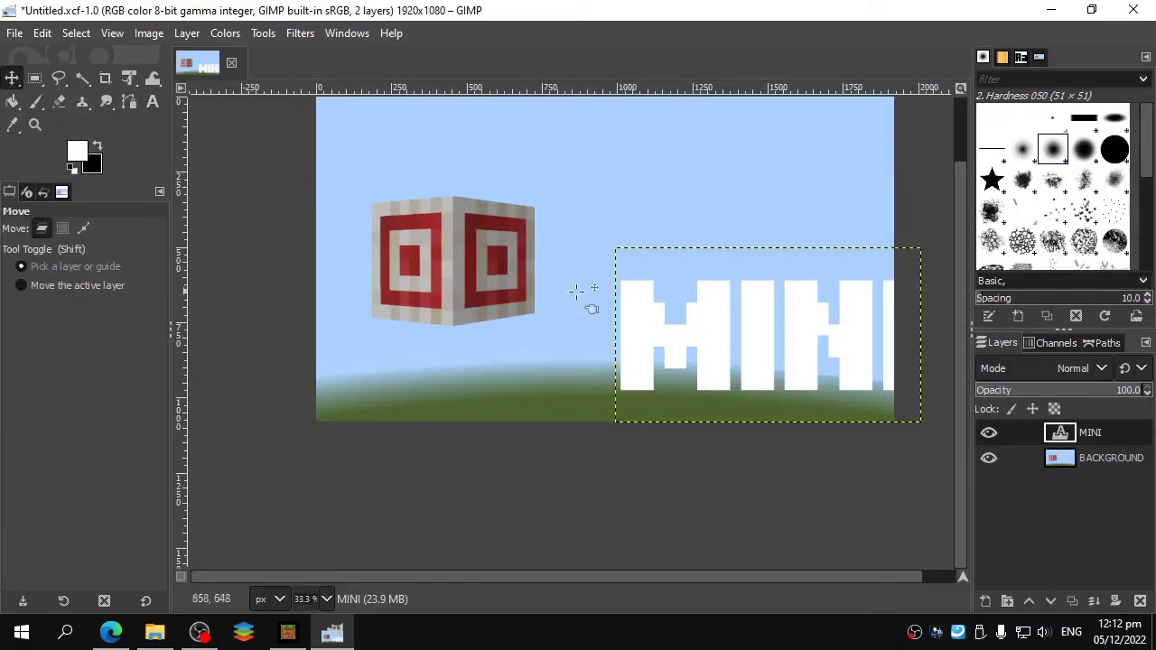
pyautogui.moveTo(649, 311); pyautogui.dragTo(536, 257)
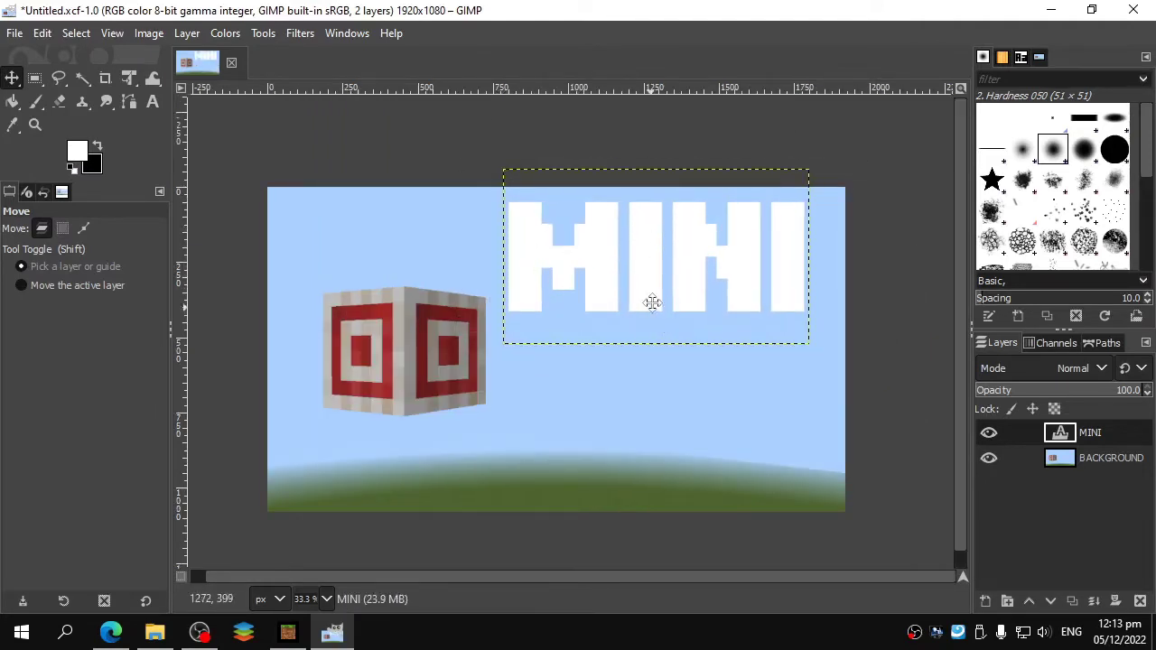
pyautogui.scroll(-1, 650, 302)
pyautogui.scroll(-2, 723, 268)
# - Add the text BLOCKS in the Minercraftory font at 62 px below the MINI text
pyautogui.press('t')
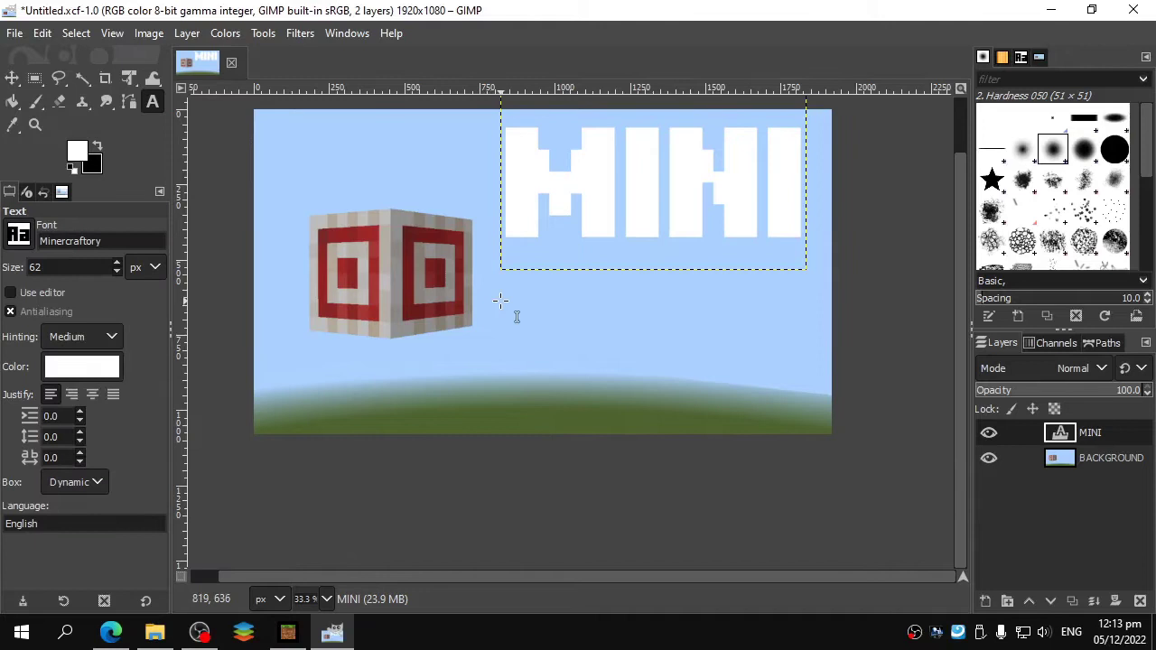
pyautogui.click(503, 304)
pyautogui.click(522, 320)
pyautogui.write('BLOCKS')
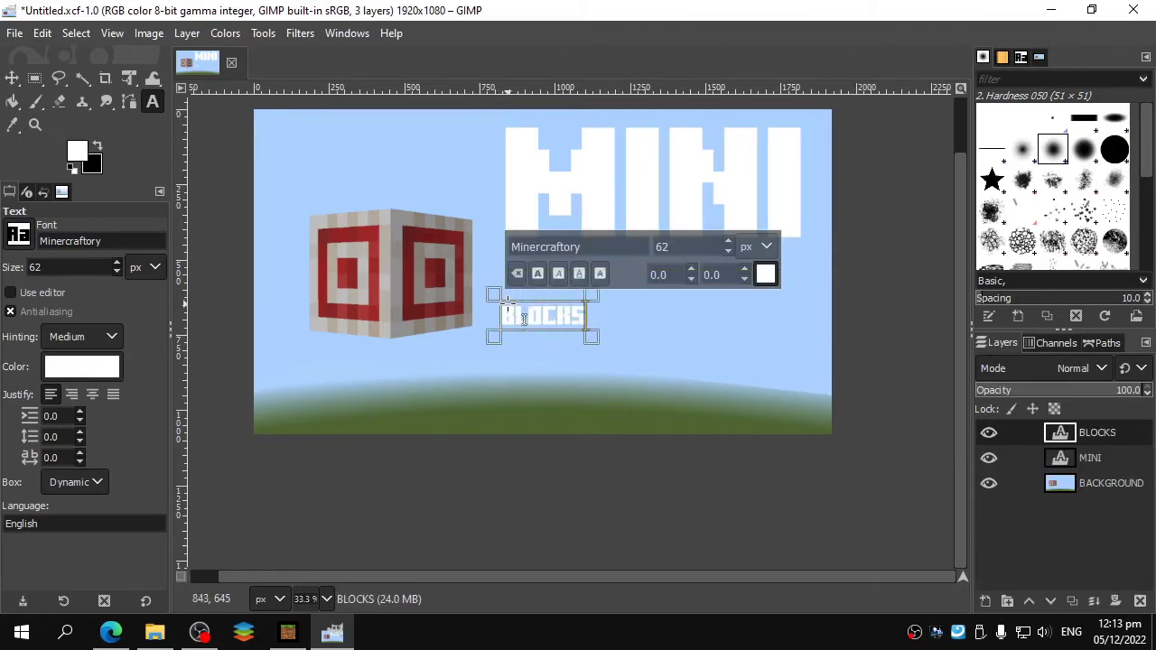
# - Enlarge the whole BLOCKS text until it is slightly wider than the MINI text above it
pyautogui.scroll(20, 678, 245)
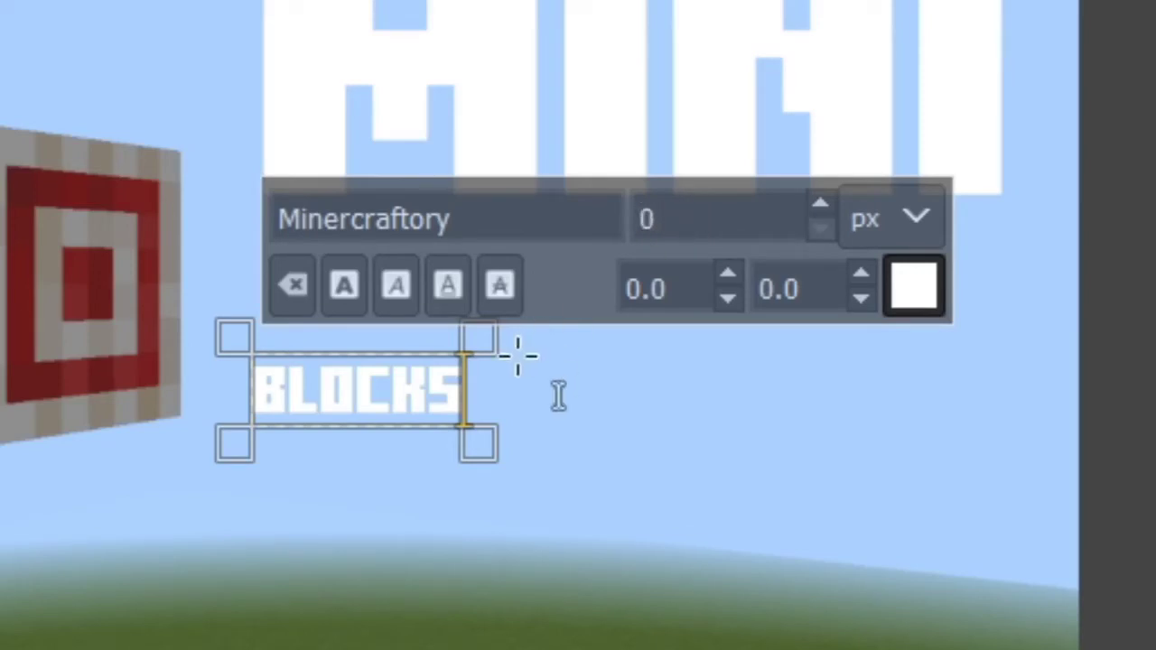
pyautogui.hotkey('ctrl', 'a')
pyautogui.click(701, 229)
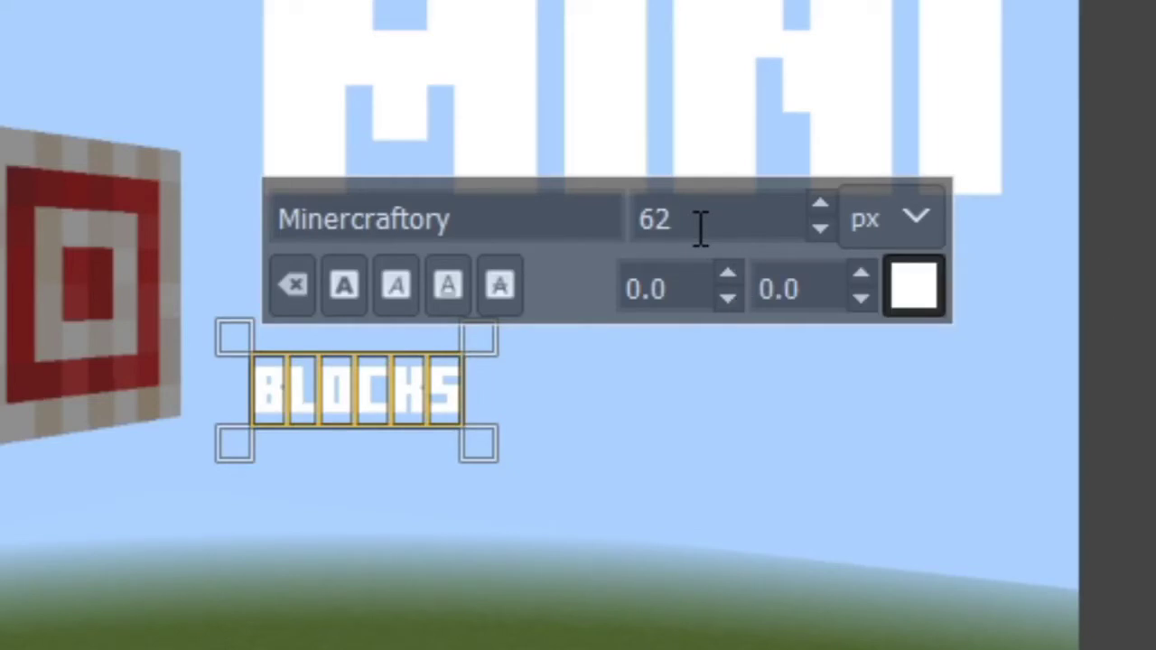
pyautogui.scroll(20, 701, 228)
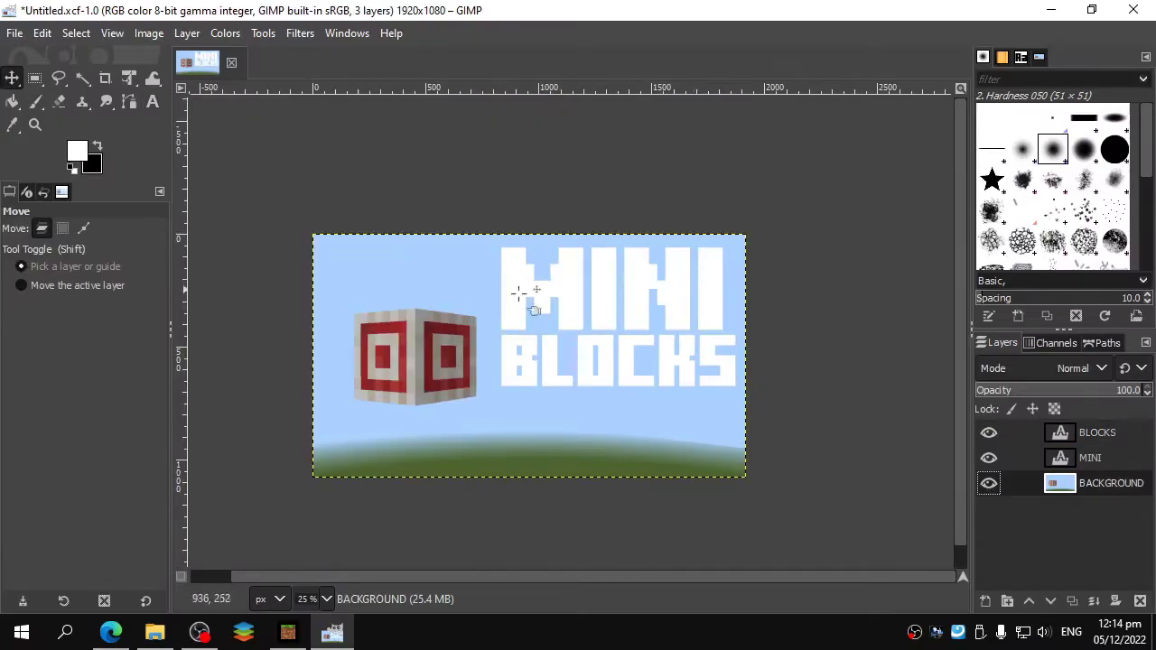
# - Activate the Free Select tool for outlining the target block on the BACKGROUND layer
pyautogui.moveTo(456, 315); pyautogui.dragTo(558, 232)
pyautogui.scroll(4, 479, 345)
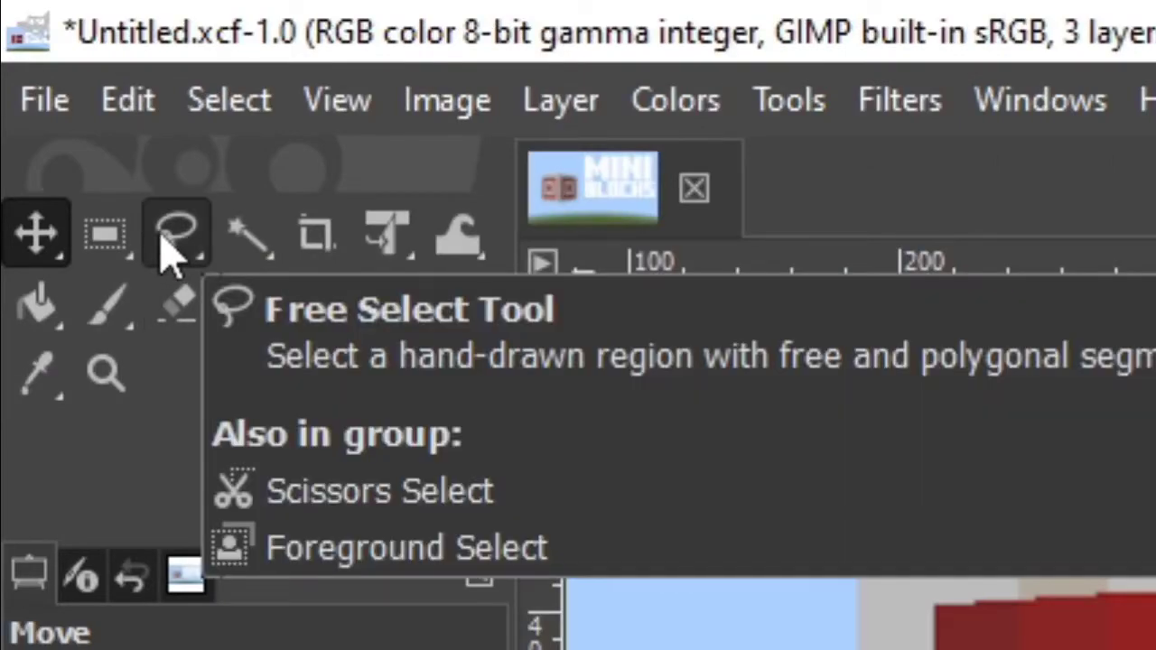
pyautogui.click(160, 233)
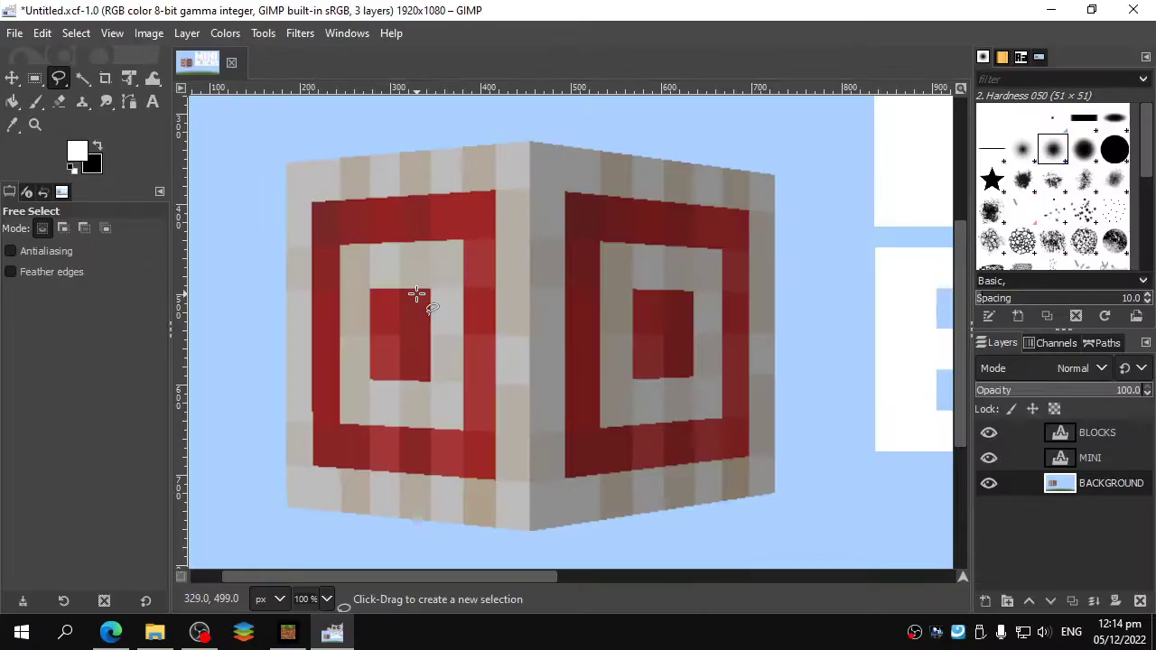
pyautogui.moveTo(468, 246)
pyautogui.mouseDown()
pyautogui.moveTo(488, 273)
pyautogui.moveTo(654, 340)
pyautogui.mouseUp()
pyautogui.scroll(9, 772, 226)
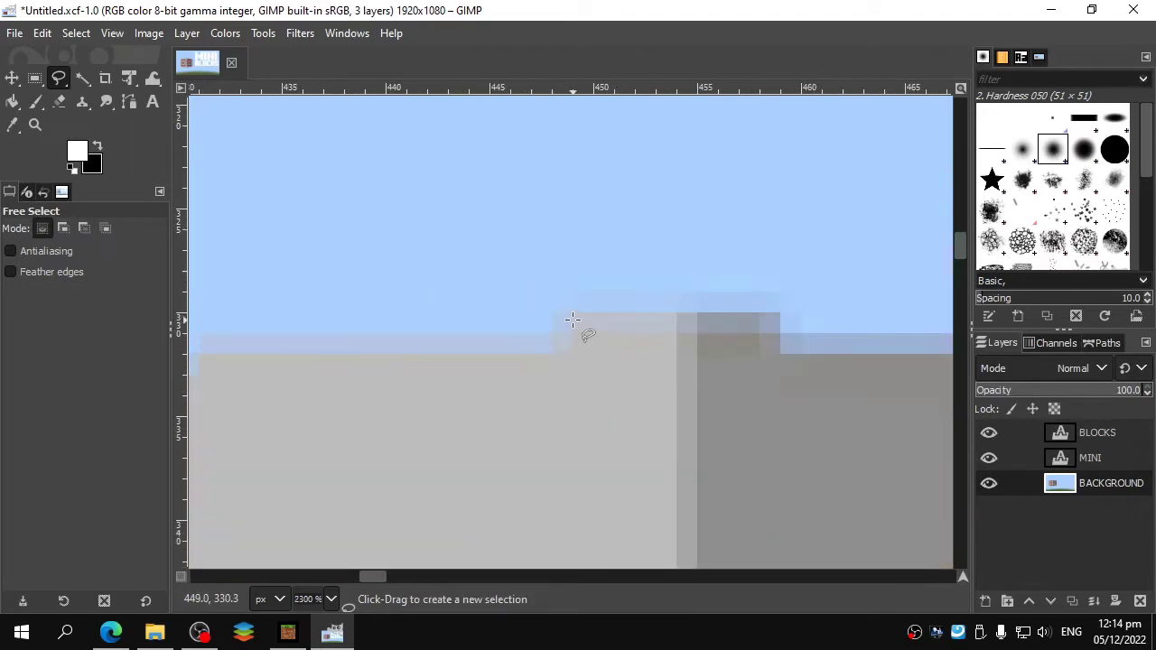
pyautogui.click(572, 320)
pyautogui.click(573, 354)
pyautogui.scroll(-3, 572, 354)
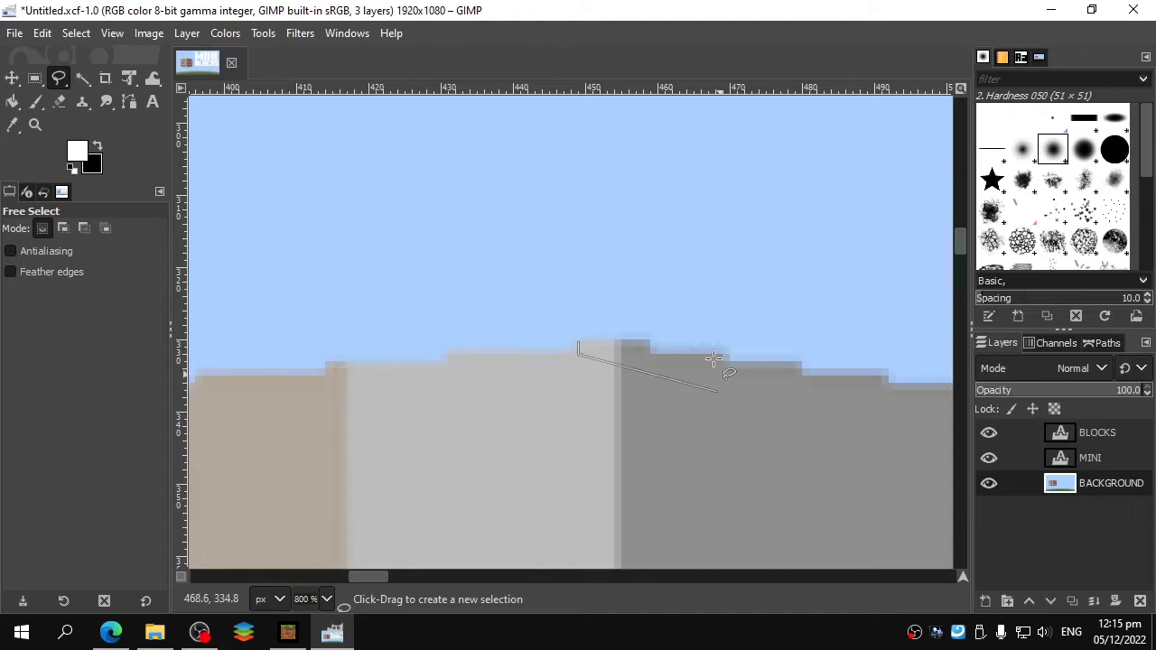
pyautogui.moveTo(699, 351); pyautogui.dragTo(508, 285)
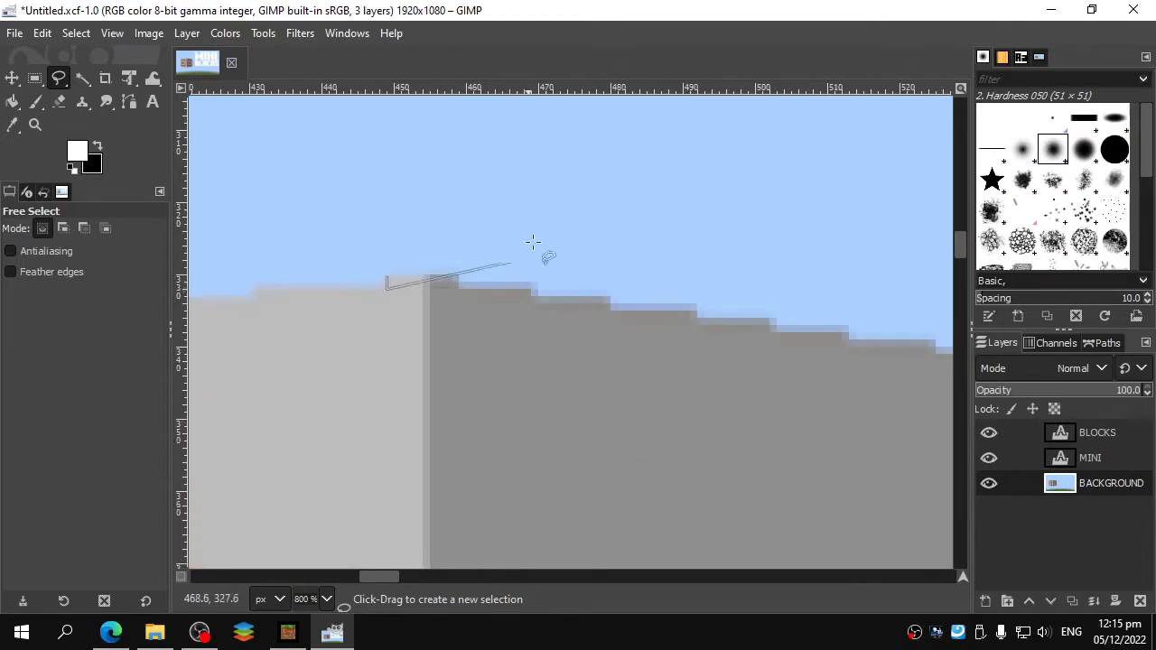
pyautogui.click(566, 157)
pyautogui.click(887, 381)
pyautogui.moveTo(949, 379); pyautogui.dragTo(581, 281)
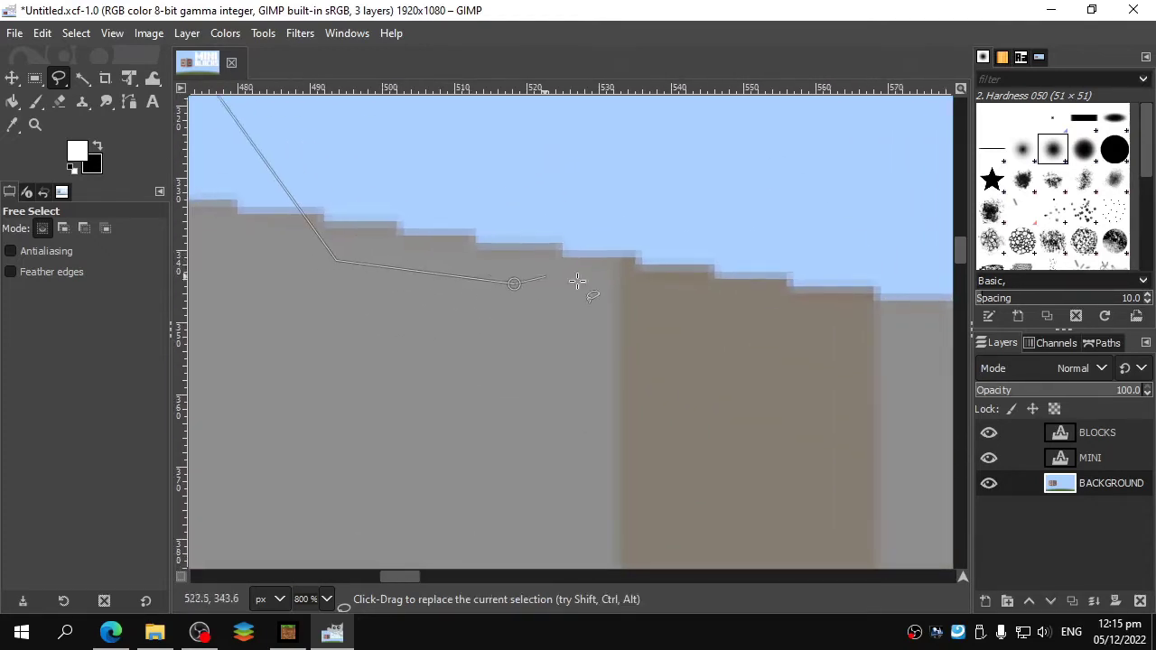
pyautogui.click(753, 285)
pyautogui.moveTo(804, 300); pyautogui.dragTo(400, 294)
pyautogui.click(692, 319)
pyautogui.moveTo(718, 331); pyautogui.dragTo(379, 284)
pyautogui.click(807, 374)
pyautogui.scroll(-4, 807, 374)
pyautogui.scroll(-3, 808, 411)
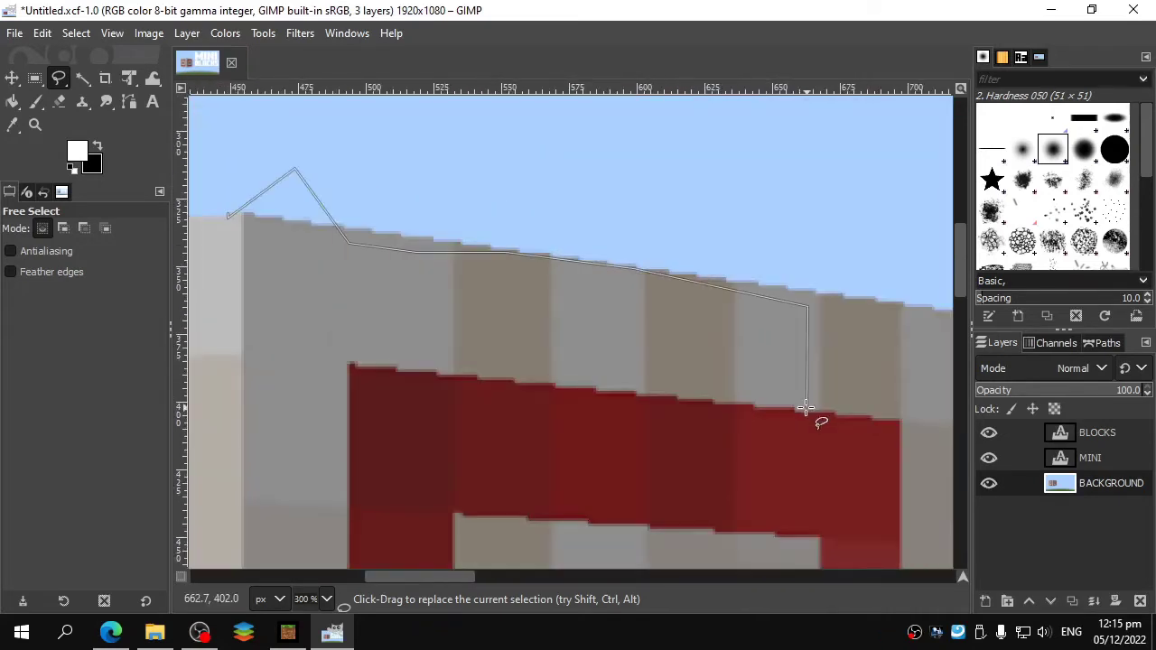
pyautogui.moveTo(686, 506); pyautogui.dragTo(635, 158)
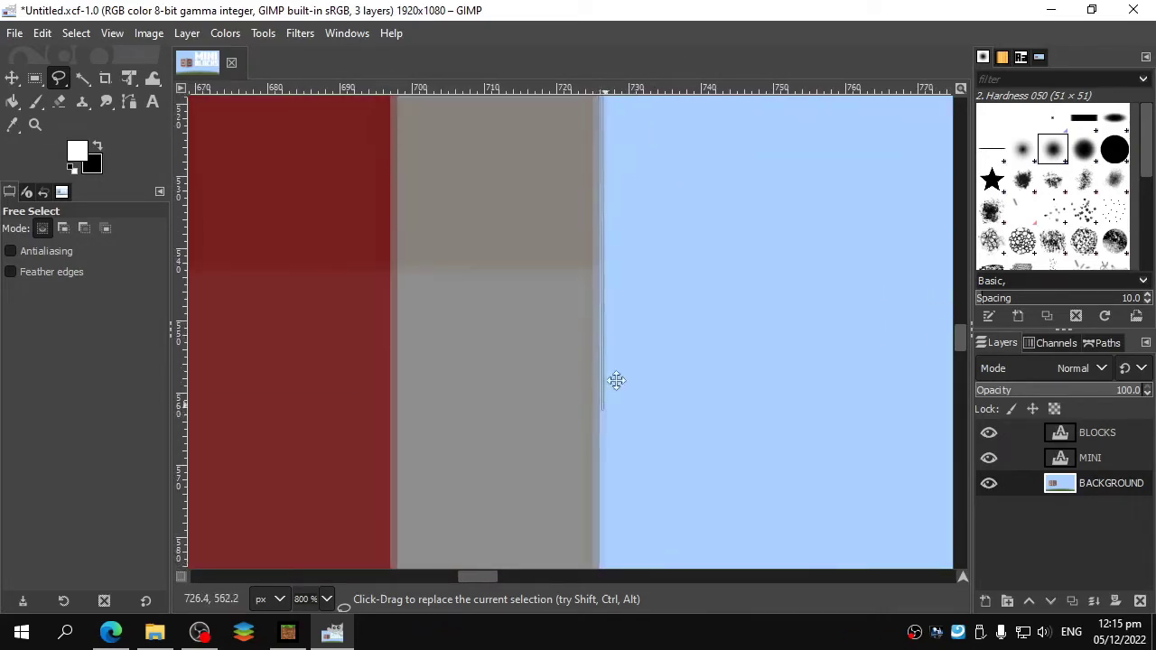
pyautogui.scroll(-4, 614, 375)
pyautogui.scroll(6, 681, 473)
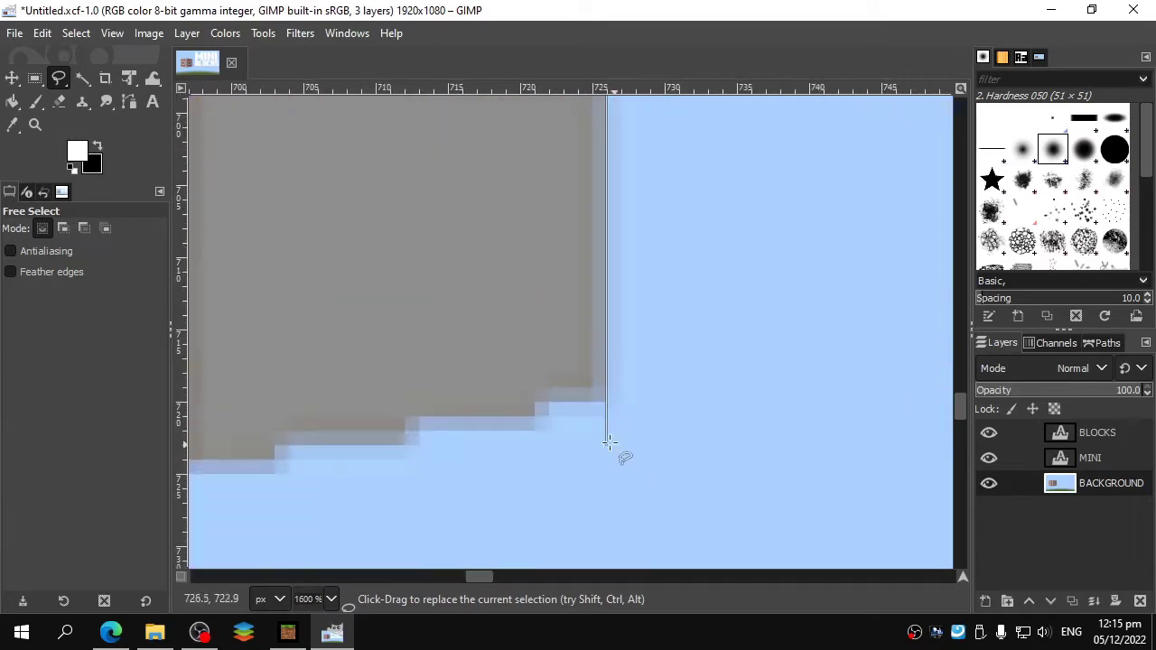
pyautogui.scroll(-4, 582, 396)
pyautogui.scroll(6, 549, 335)
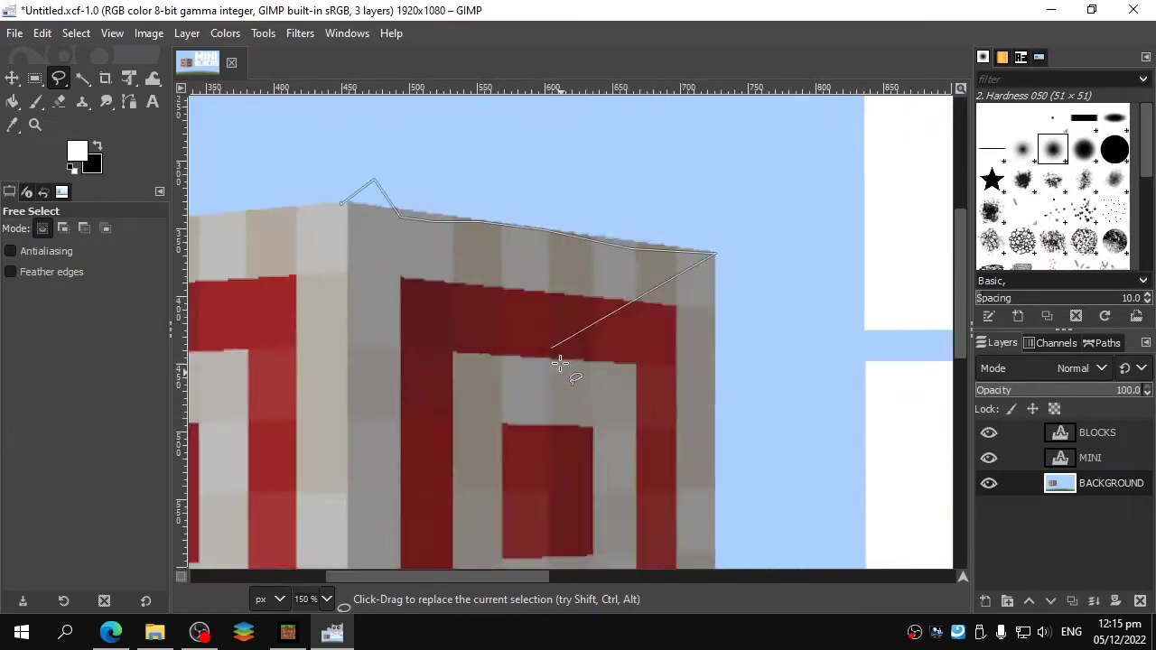
# - Outline the target block's left edge with Free Select points down to its lower-left corner
pyautogui.scroll(-4, 397, 444)
pyautogui.scroll(5, 573, 335)
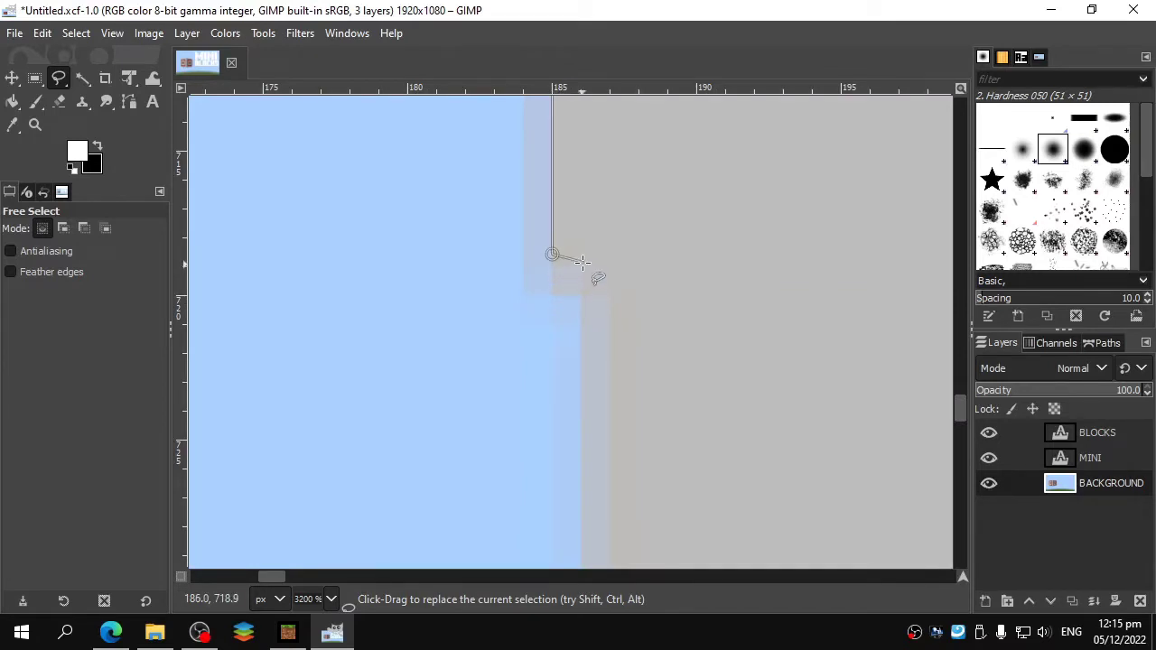
pyautogui.scroll(-5, 589, 274)
pyautogui.scroll(5, 592, 336)
pyautogui.click(565, 365)
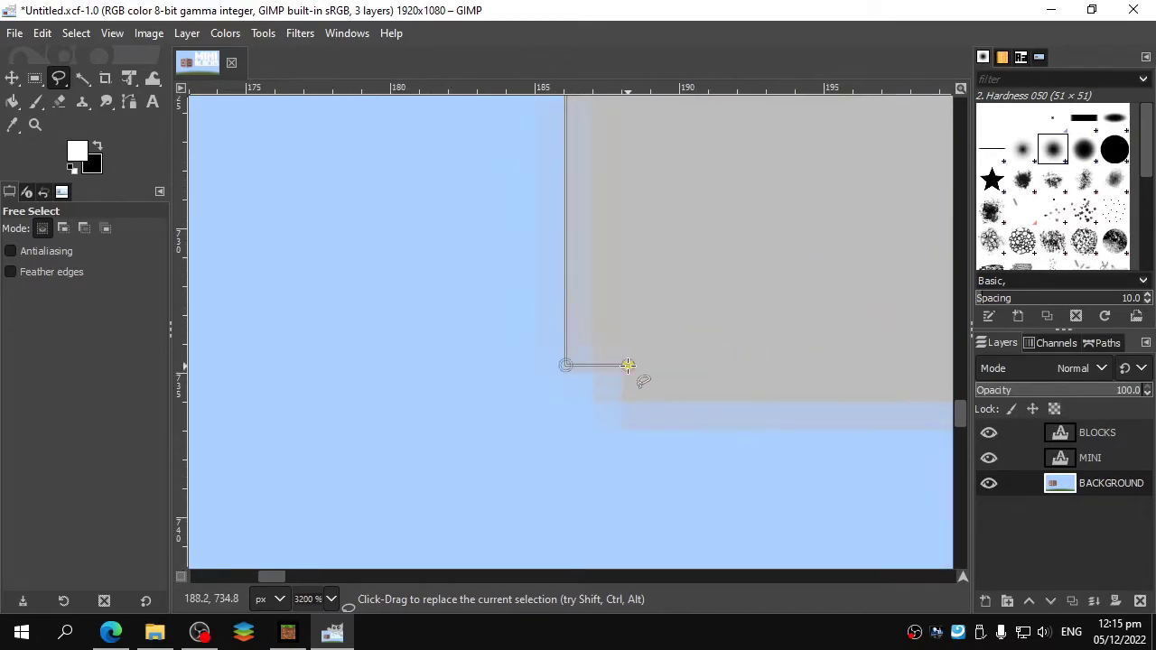
# - Continue the Free Select outline along the block's bottom edges to its lower-right corner
pyautogui.scroll(-8, 628, 364)
pyautogui.click(658, 382)
pyautogui.scroll(-2, 658, 382)
pyautogui.scroll(8, 648, 305)
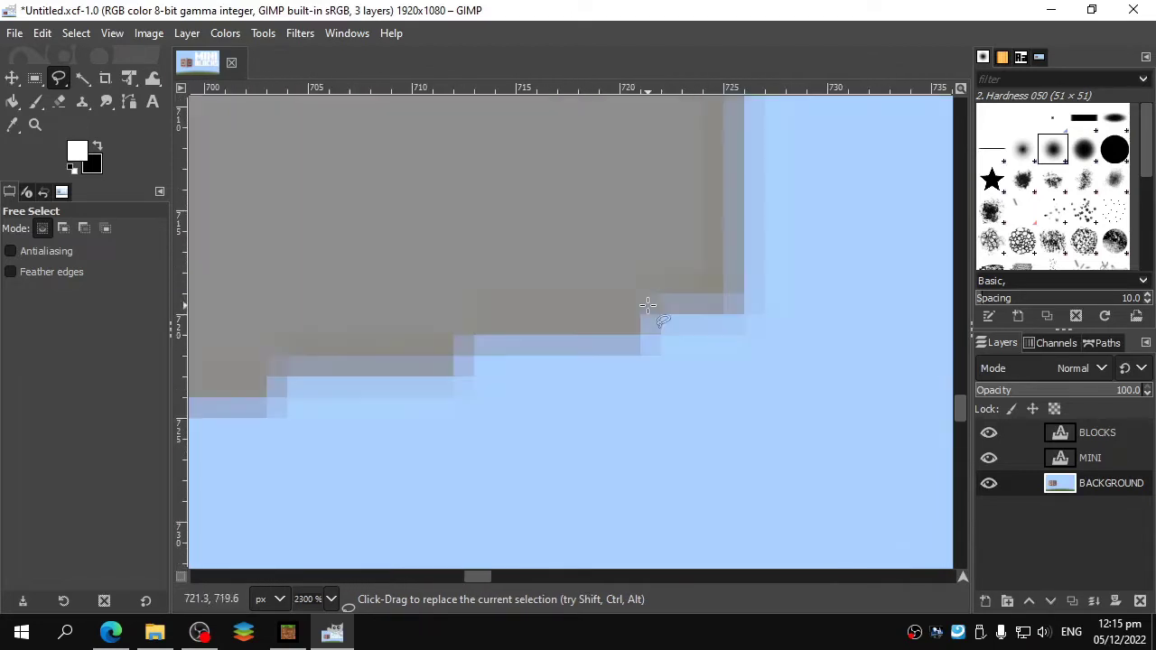
pyautogui.click(642, 294)
pyautogui.scroll(-9, 622, 406)
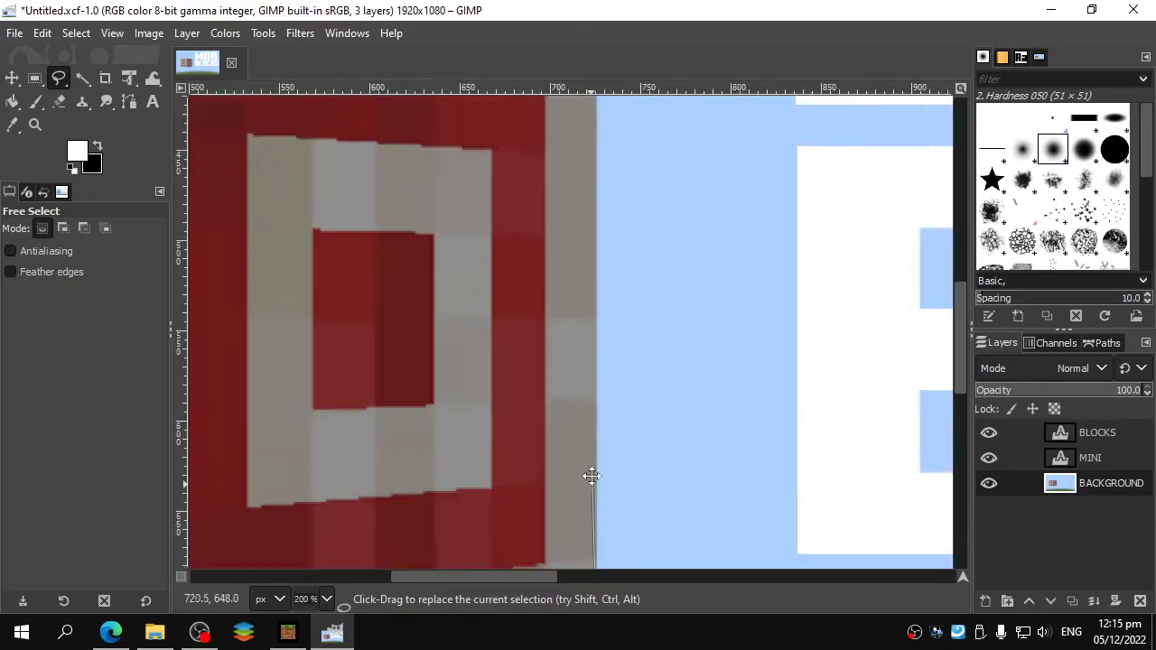
# - Extend the Free Select outline up the block's right edge to its upper-right corner
pyautogui.scroll(1, 630, 289)
pyautogui.scroll(9, 651, 325)
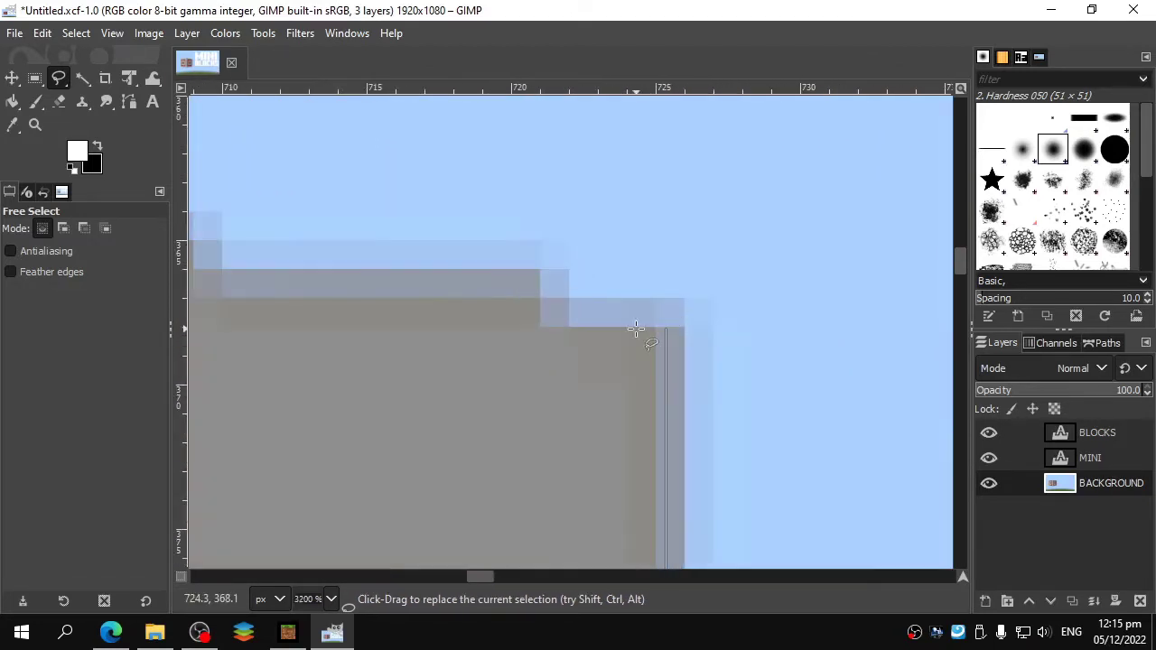
pyautogui.click(533, 332)
pyautogui.scroll(-8, 533, 332)
# - Trace the block's upper-right edge back to the top corner and close the Free Select outline at its starting point
pyautogui.moveTo(406, 321); pyautogui.dragTo(772, 366)
pyautogui.scroll(6, 422, 315)
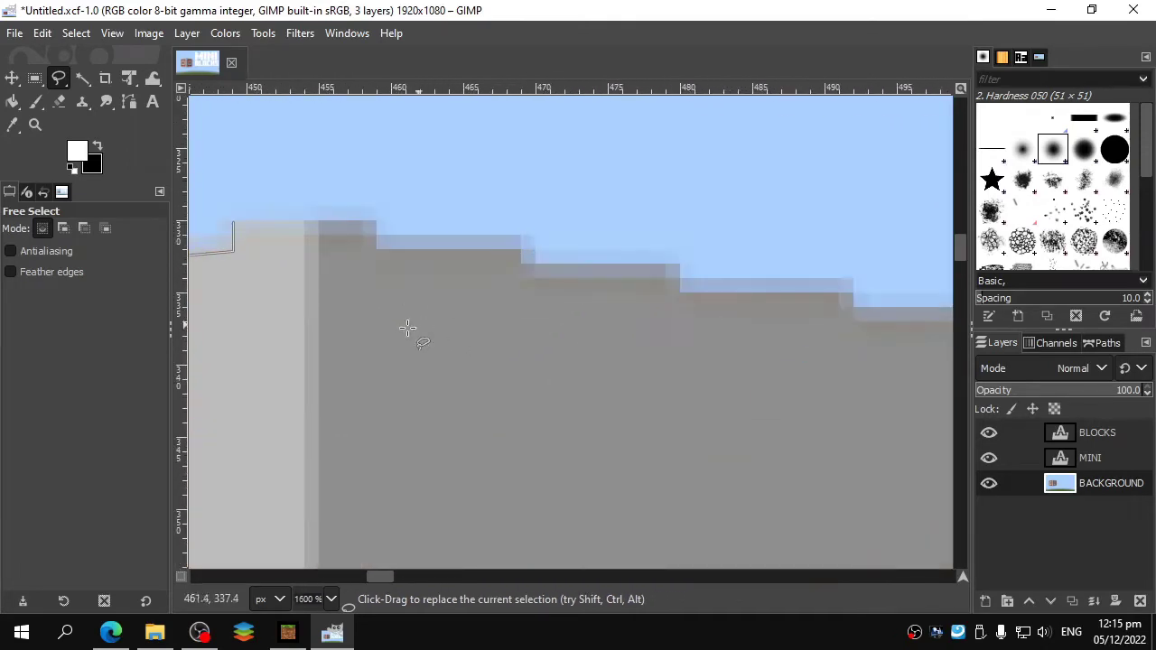
pyautogui.click(373, 253)
pyautogui.click(373, 221)
pyautogui.moveTo(285, 227); pyautogui.dragTo(784, 299)
pyautogui.scroll(-3, 570, 311)
pyautogui.scroll(5, 545, 299)
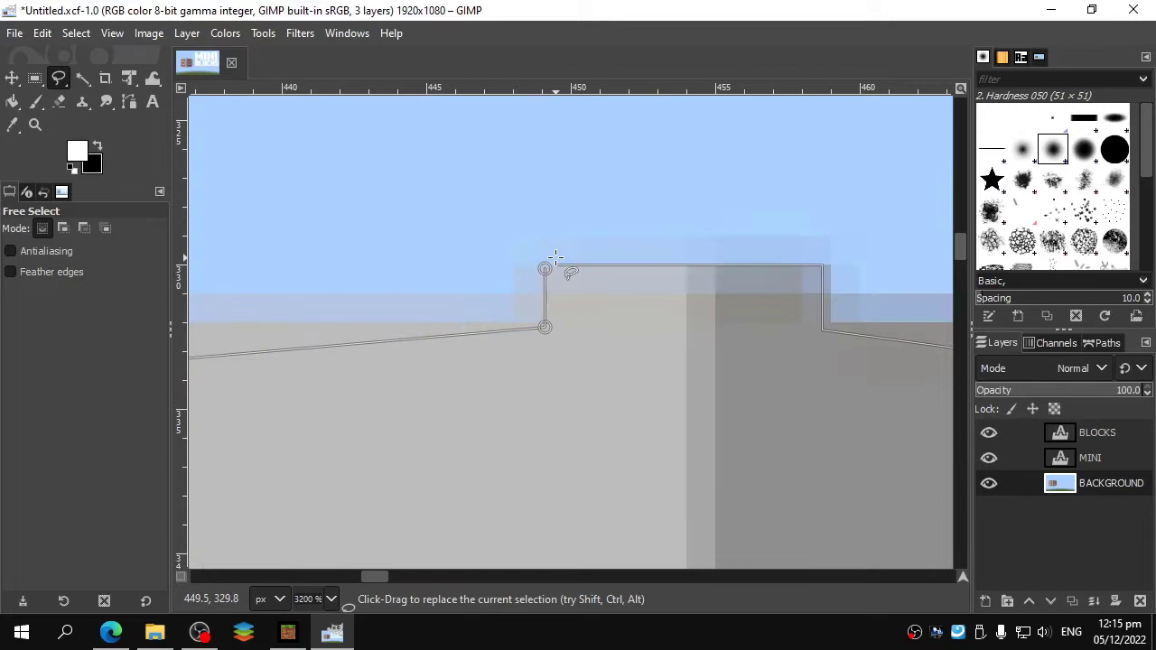
pyautogui.click(544, 269)
pyautogui.scroll(-5, 547, 270)
pyautogui.click(550, 274)
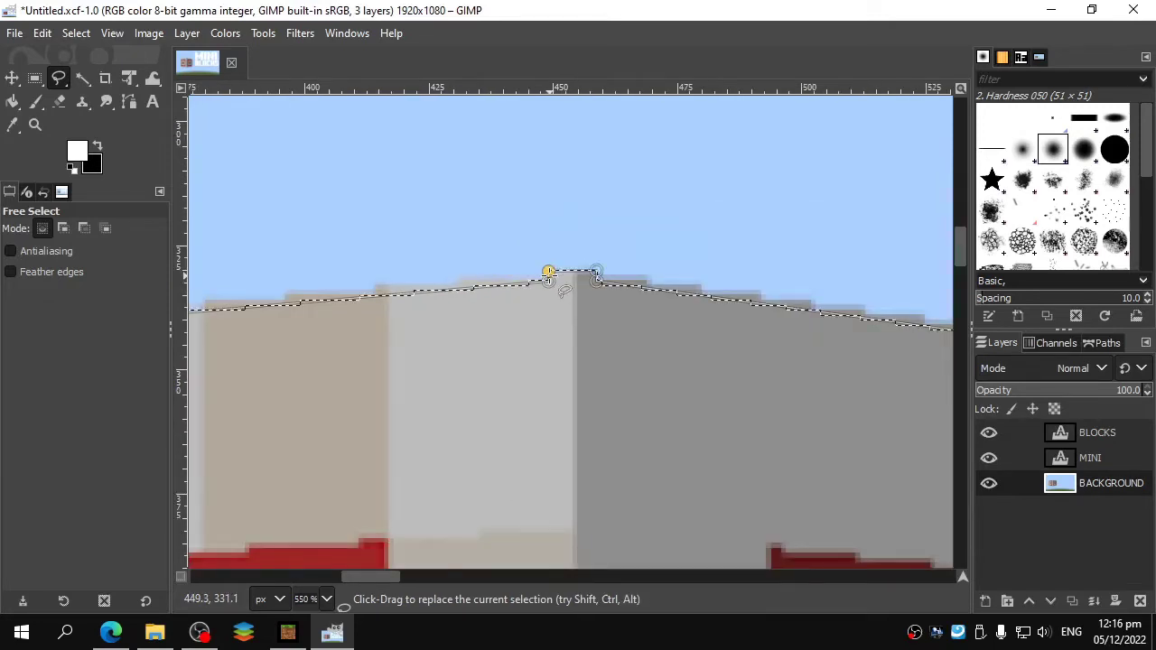
pyautogui.scroll(-5, 550, 274)
pyautogui.moveTo(628, 354); pyautogui.dragTo(629, 292)
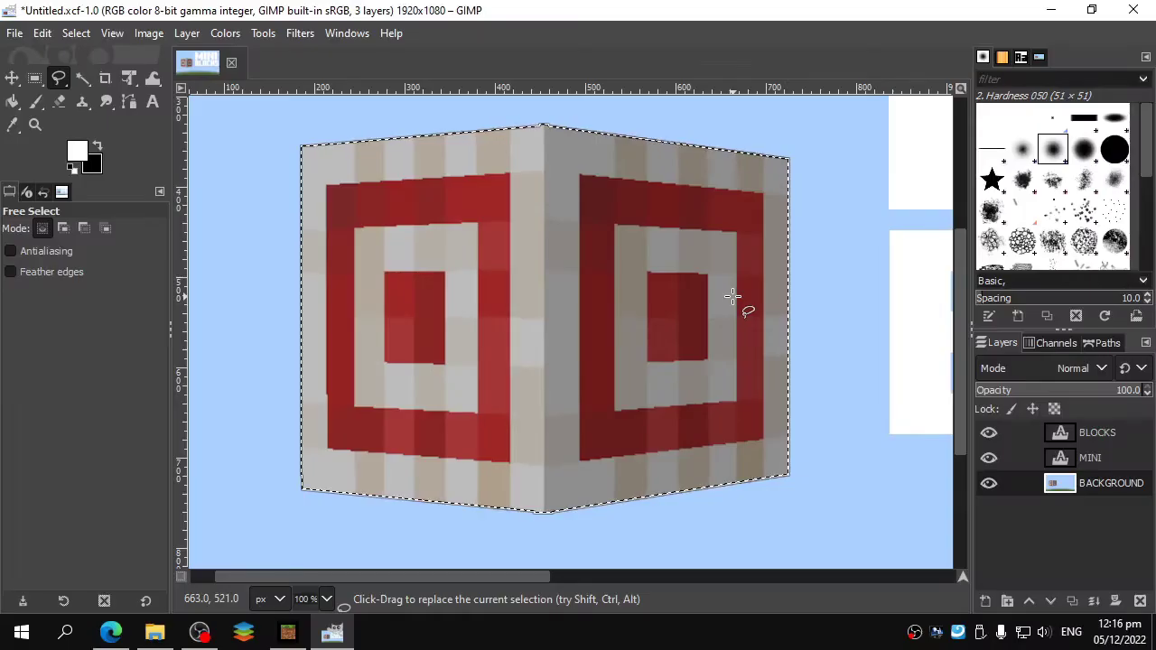
pyautogui.scroll(-5, 669, 301)
pyautogui.scroll(6, 663, 297)
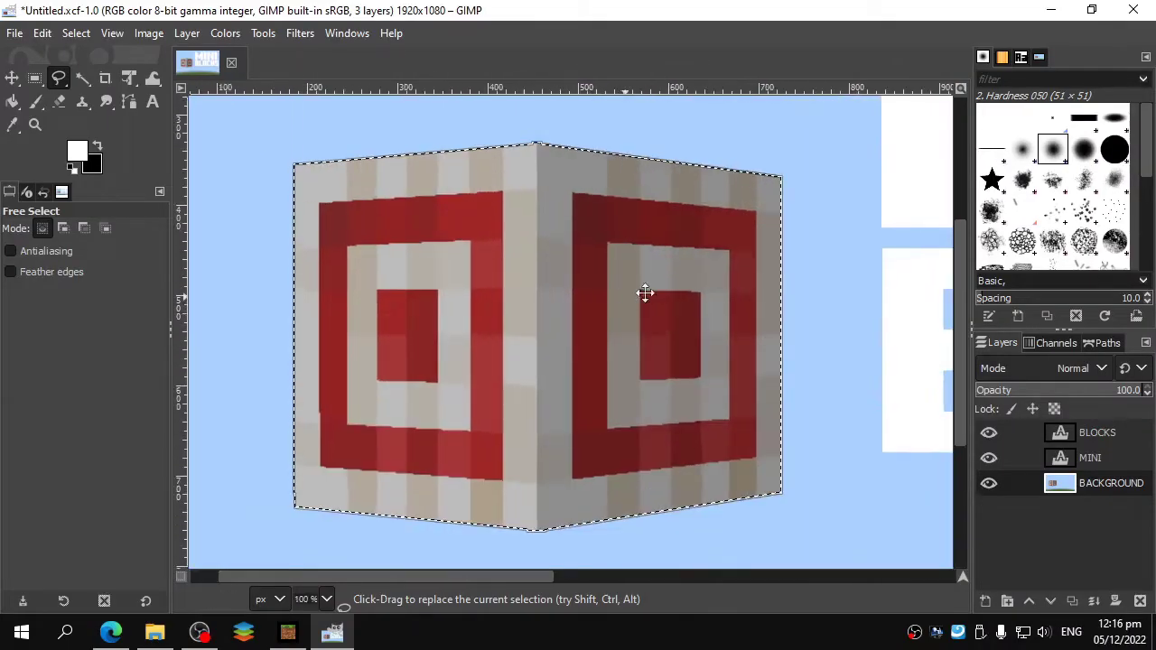
pyautogui.scroll(-1, 656, 289)
pyautogui.moveTo(655, 288); pyautogui.dragTo(655, 295)
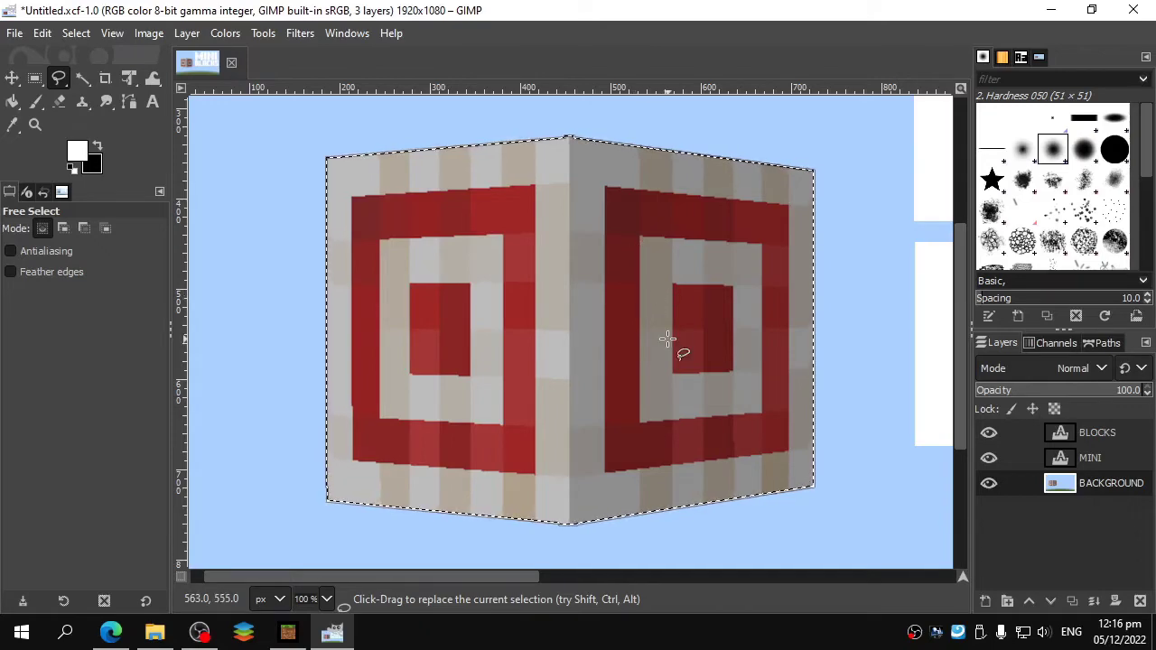
# - Cut the selected target block out of the BACKGROUND layer
pyautogui.click(44, 32)
pyautogui.click(99, 156)
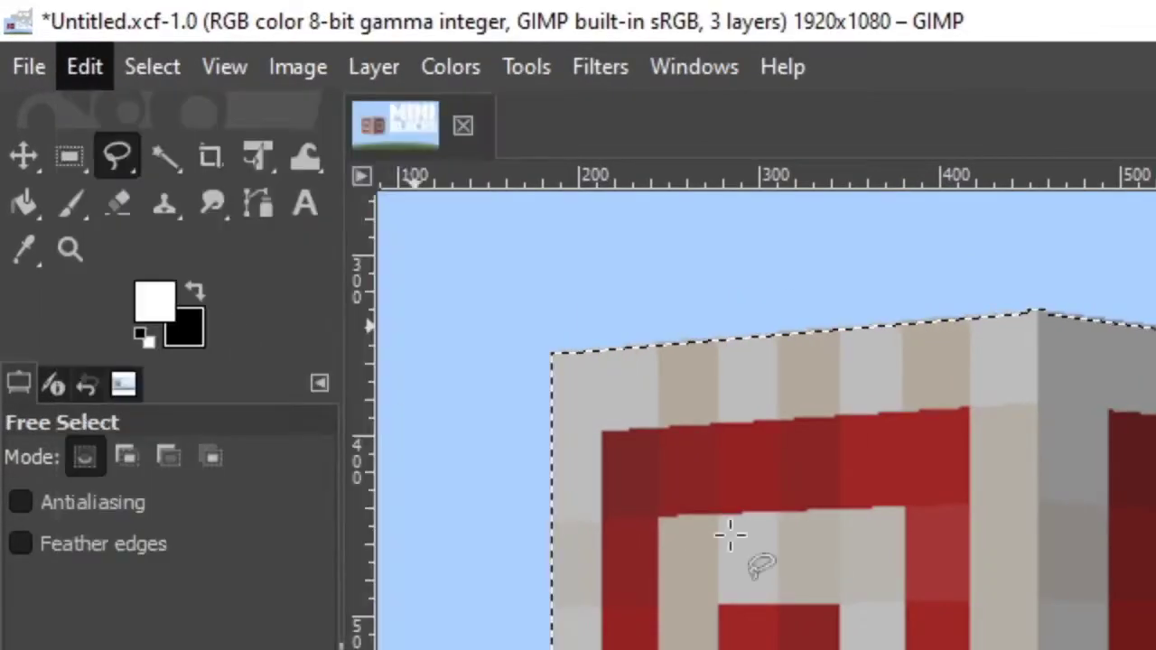
pyautogui.hotkey('ctrl', 'x')
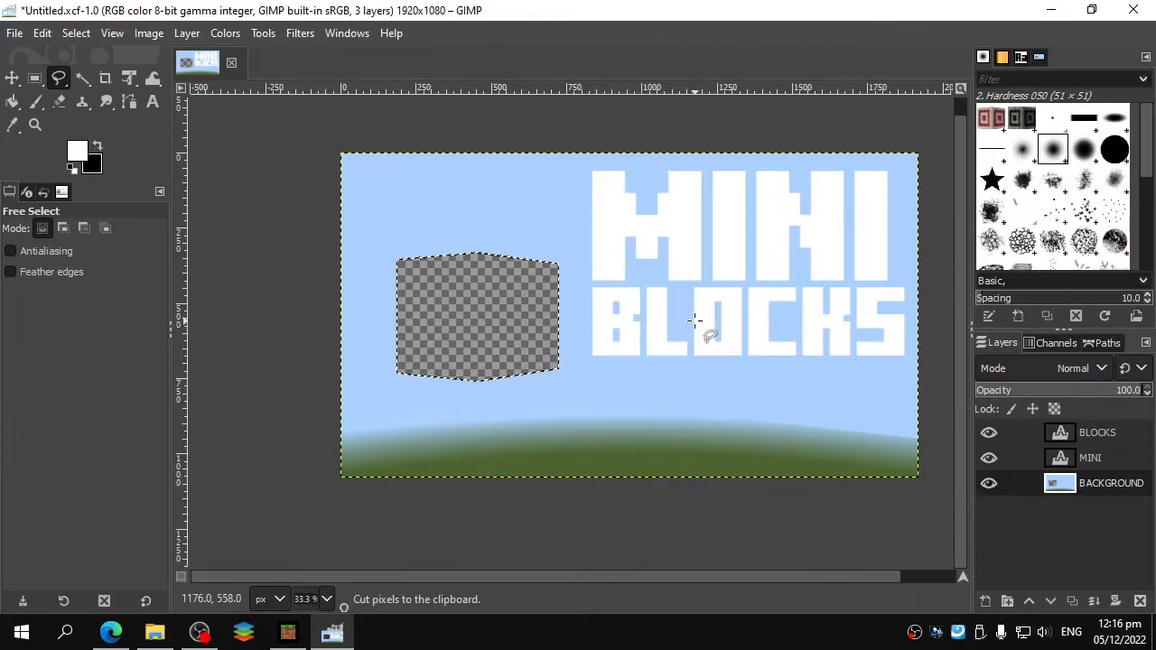
# - Paste the cut target block as a new layer at its original location
pyautogui.click(47, 35)
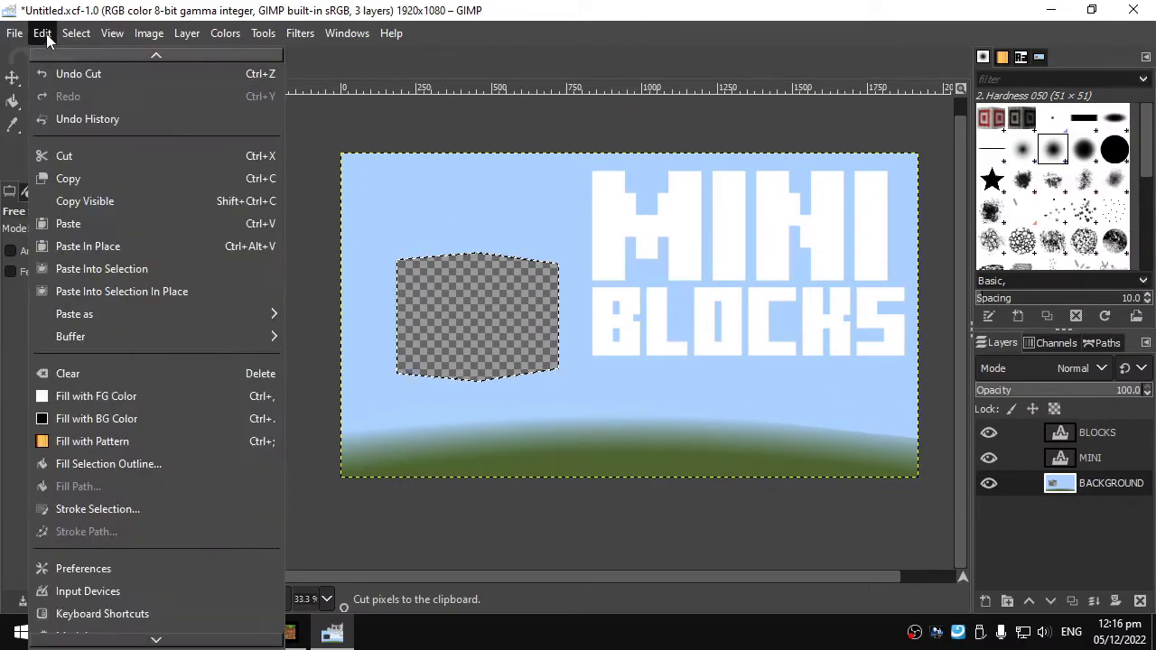
pyautogui.moveTo(124, 313)
pyautogui.click(335, 314)
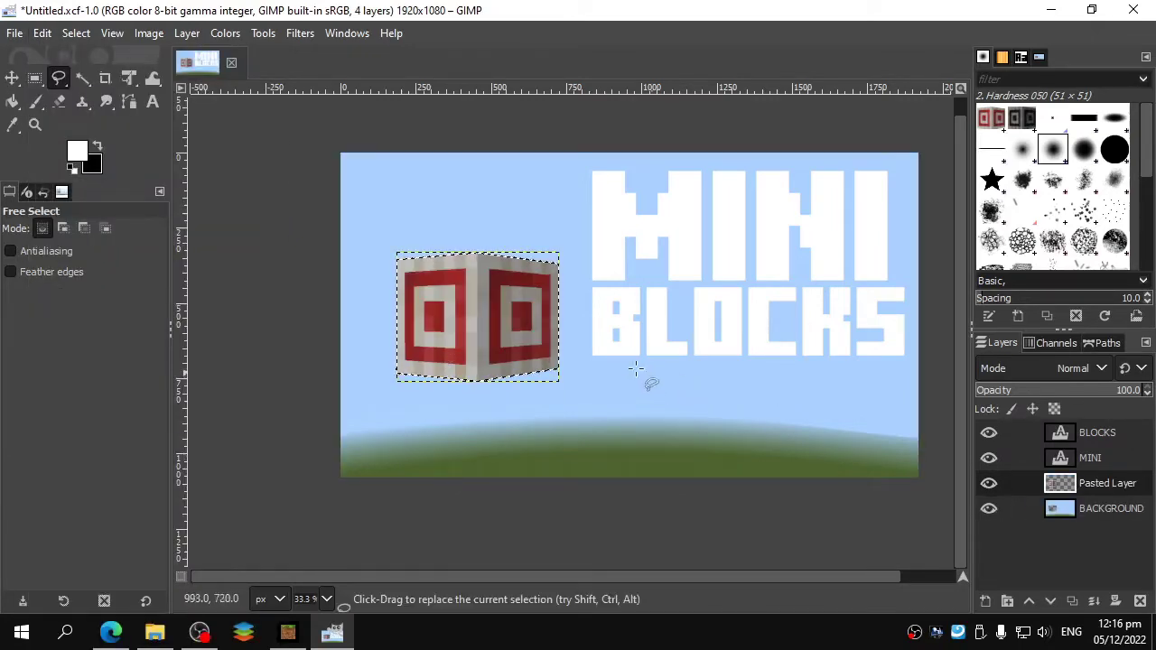
# - Clear the selection around the pasted target block
pyautogui.press('ctrl')
pyautogui.scroll(6, 484, 249)
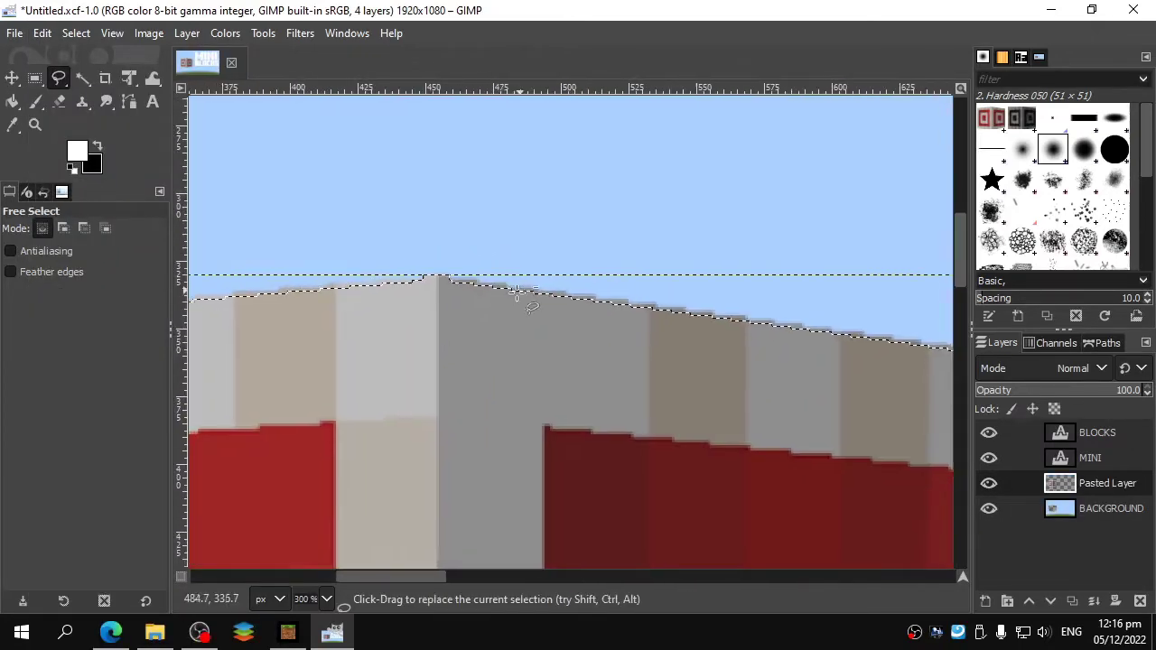
pyautogui.scroll(-3, 519, 295)
pyautogui.scroll(-1, 547, 307)
pyautogui.scroll(-2, 554, 261)
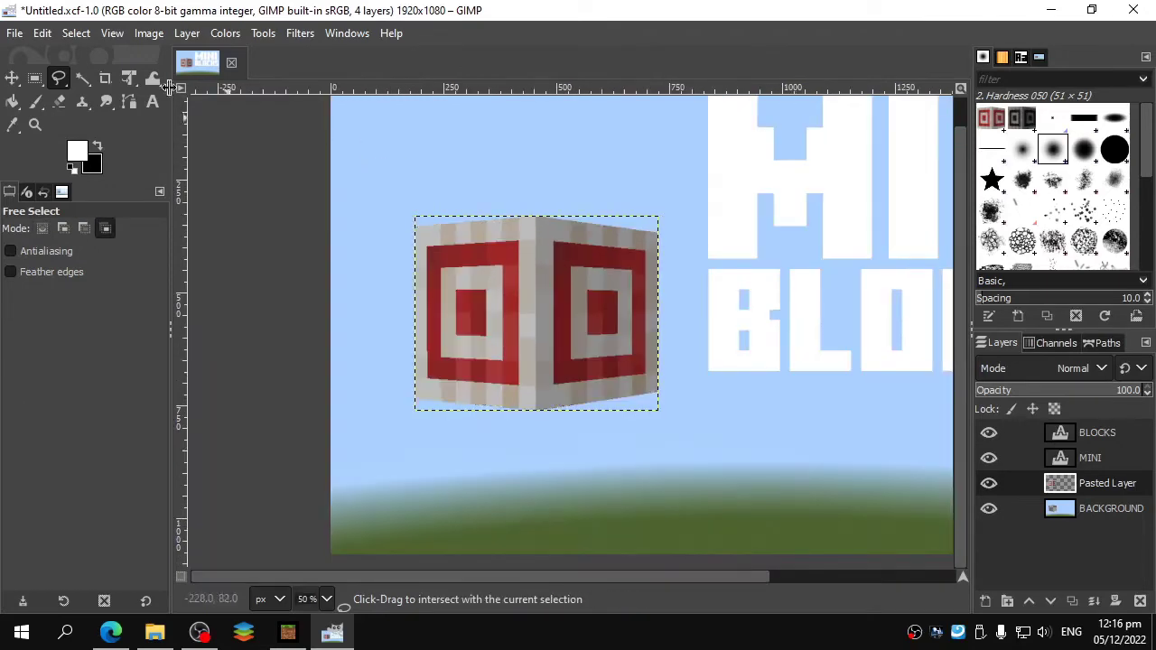
pyautogui.click(72, 33)
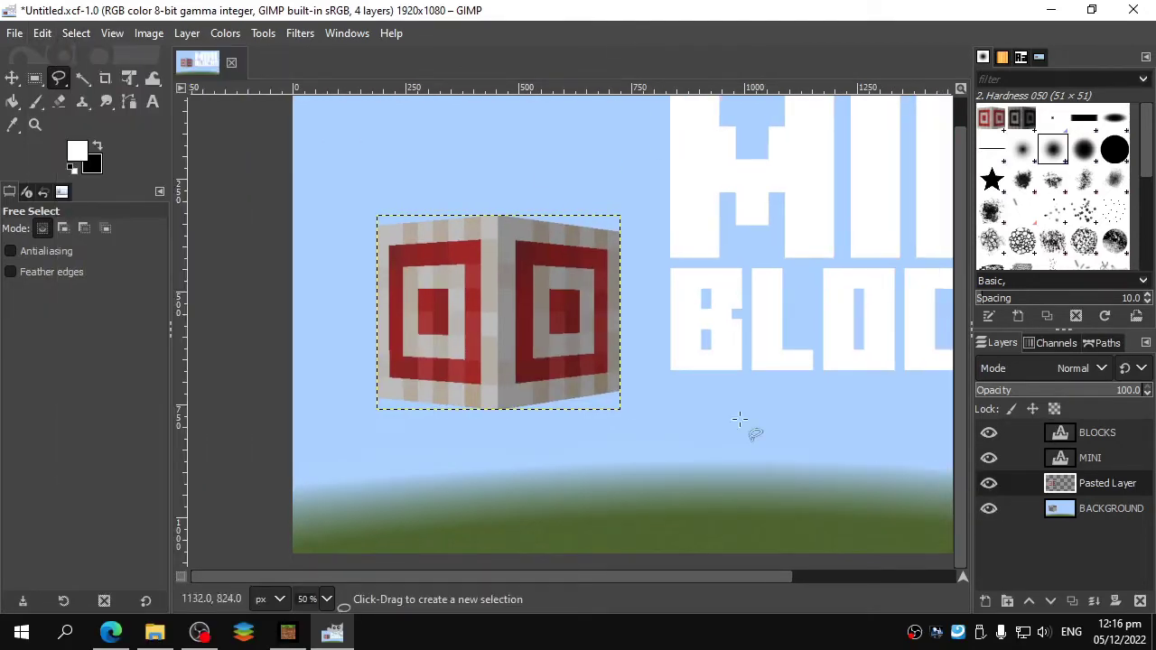
pyautogui.scroll(-2, 738, 419)
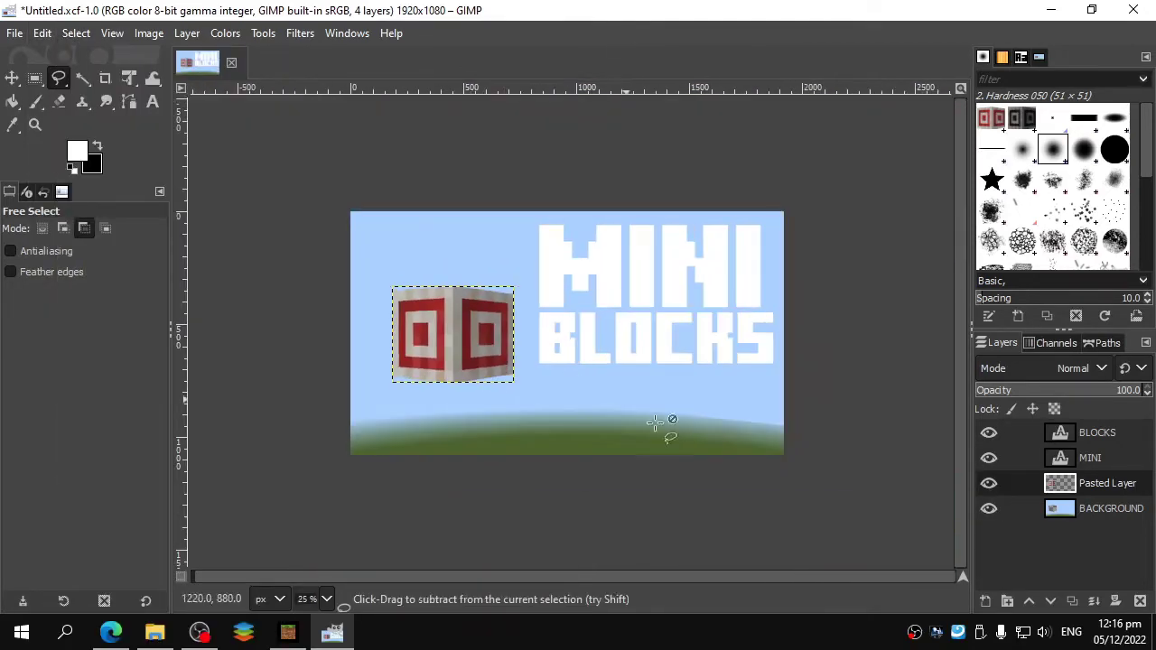
# - Rename the pasted layer as MINI TARGET and toggle the BACKGROUND layer's visibility
pyautogui.click(988, 509)
pyautogui.click(987, 508)
pyautogui.click(988, 509)
pyautogui.click(988, 508)
pyautogui.click(988, 508)
pyautogui.click(988, 508)
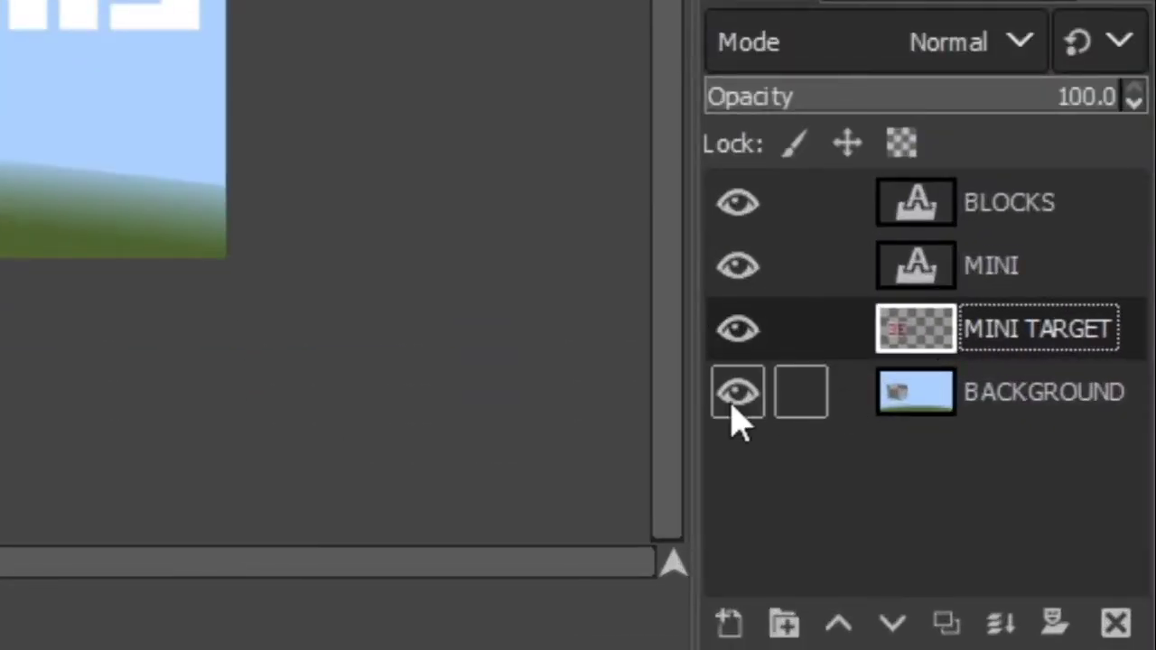
# - Hide and show the BACKGROUND and MINI TARGET layers to check the cut-out block and the hole behind it
pyautogui.click(736, 393)
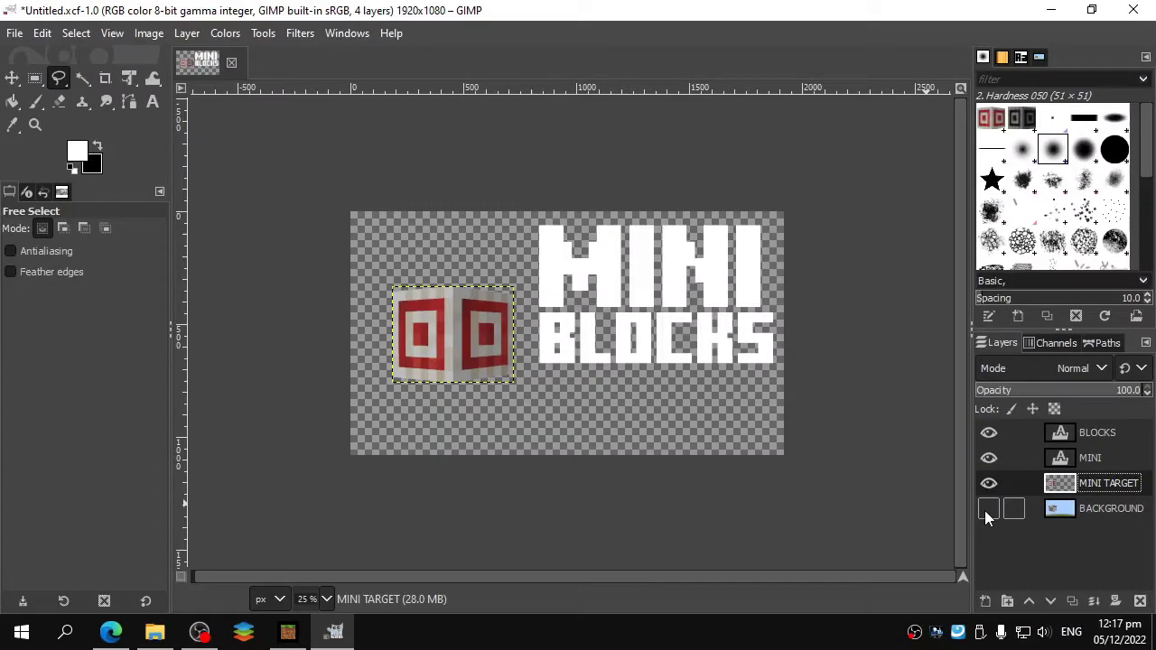
pyautogui.click(988, 484)
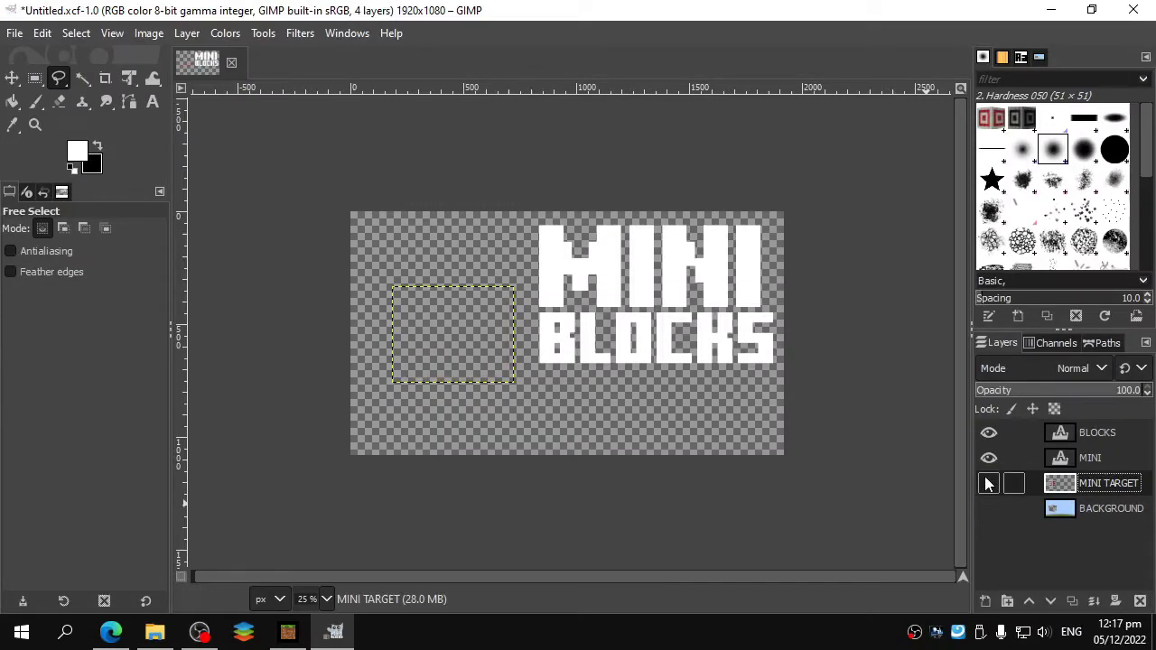
pyautogui.click(989, 484)
pyautogui.click(988, 508)
pyautogui.click(988, 485)
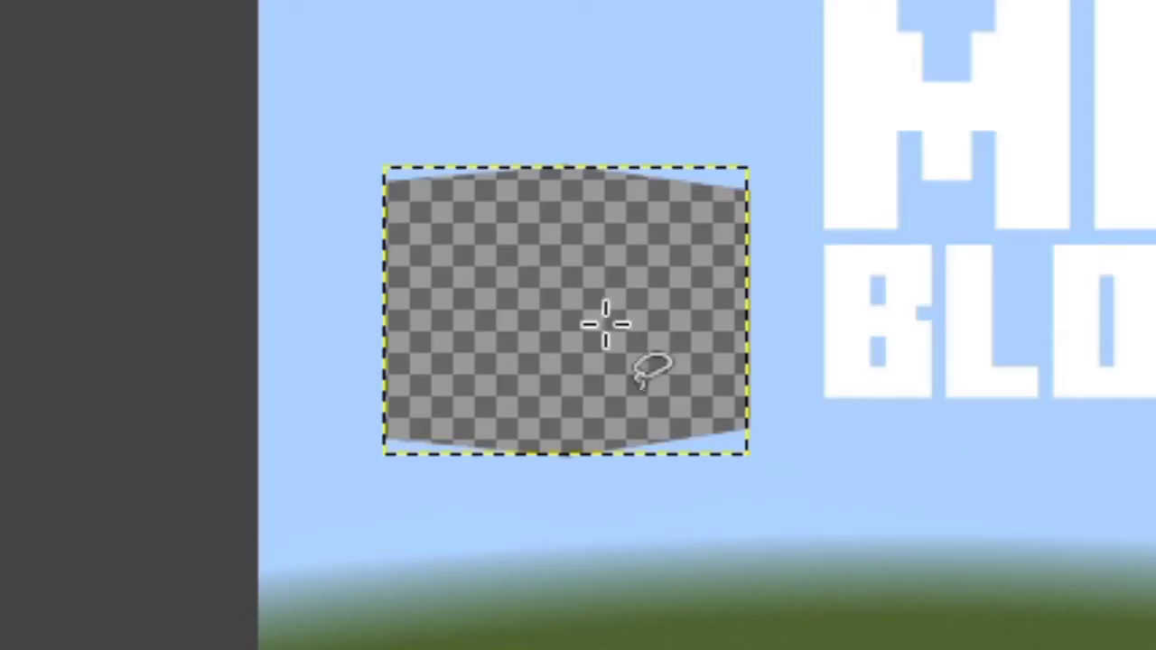
pyautogui.scroll(4, 457, 339)
pyautogui.hotkey('ctrl', 'z')
pyautogui.scroll(-5, 528, 373)
pyautogui.scroll(2, 657, 386)
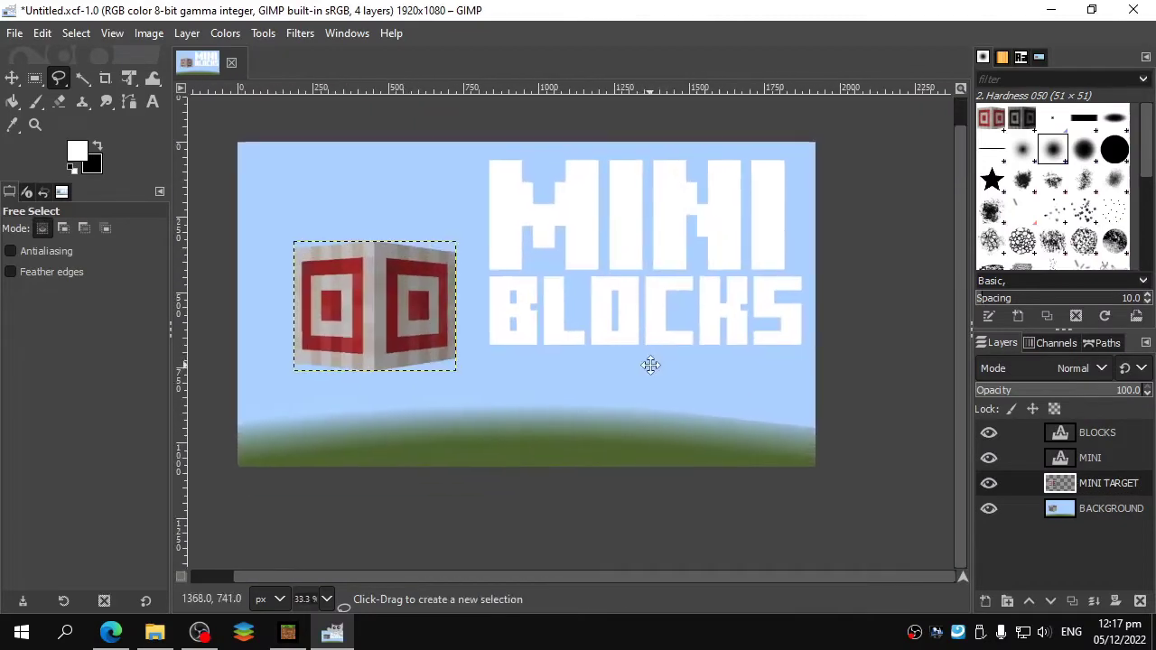
# - Delete the BACKGROUND layer from the thumbnail
pyautogui.click(1111, 508)
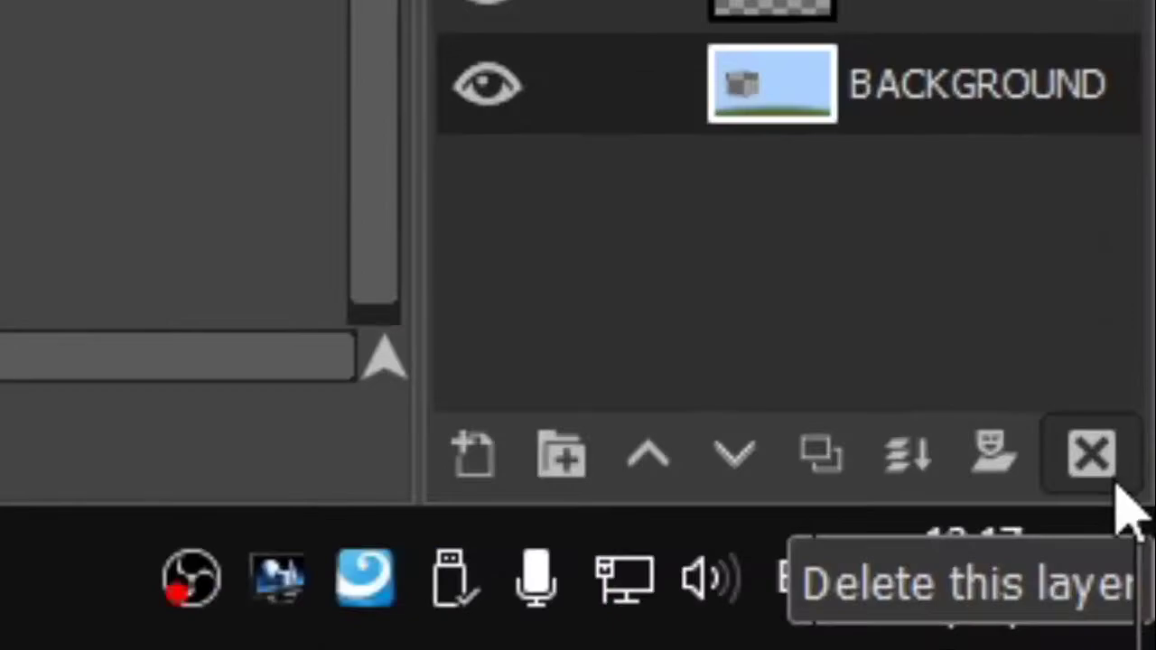
pyautogui.click(1117, 487)
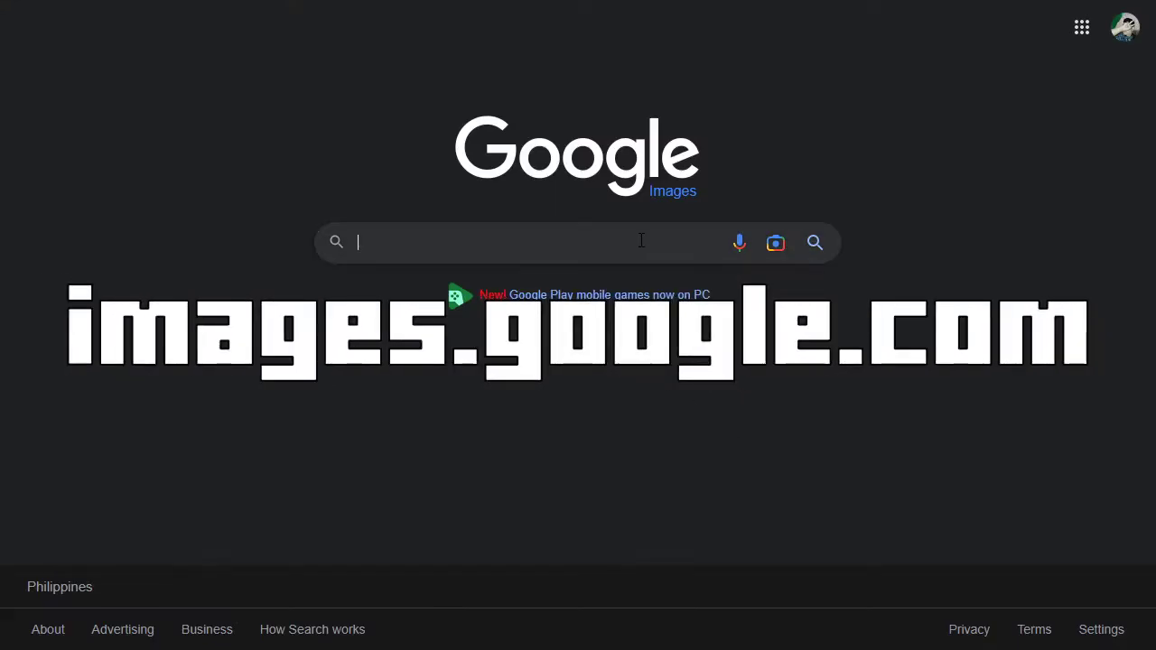
# - Search Google Images in the browser for "free hd abstract backgrounds", filtered to Creative Commons licenses and Large size
pyautogui.write('free hd')
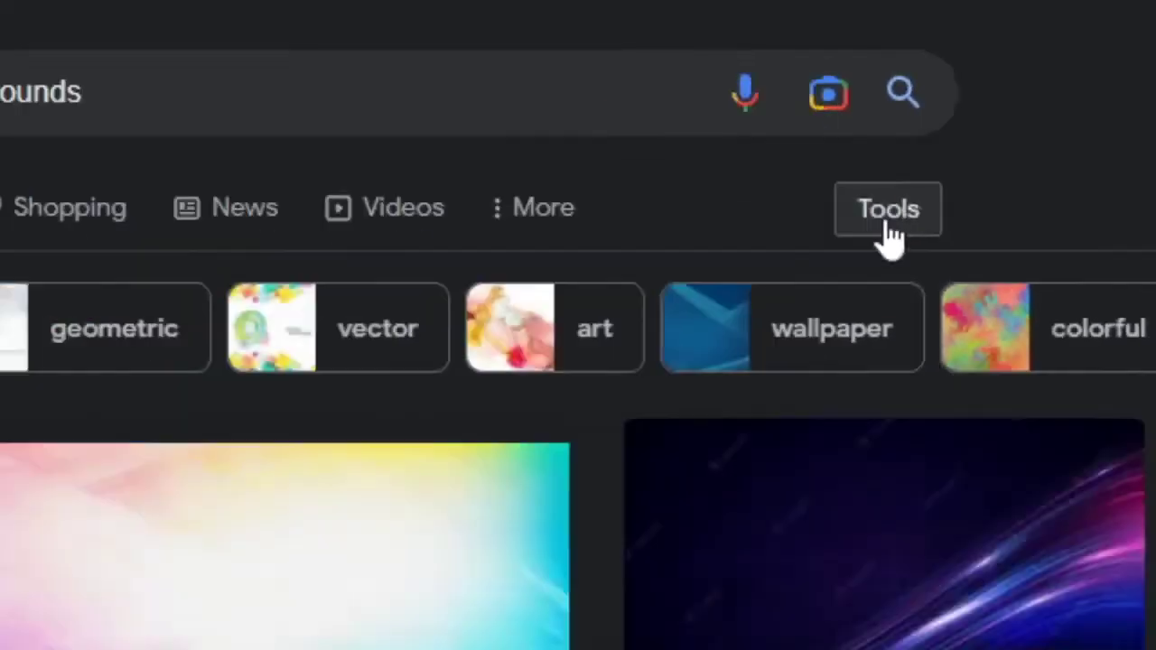
pyautogui.click(570, 302)
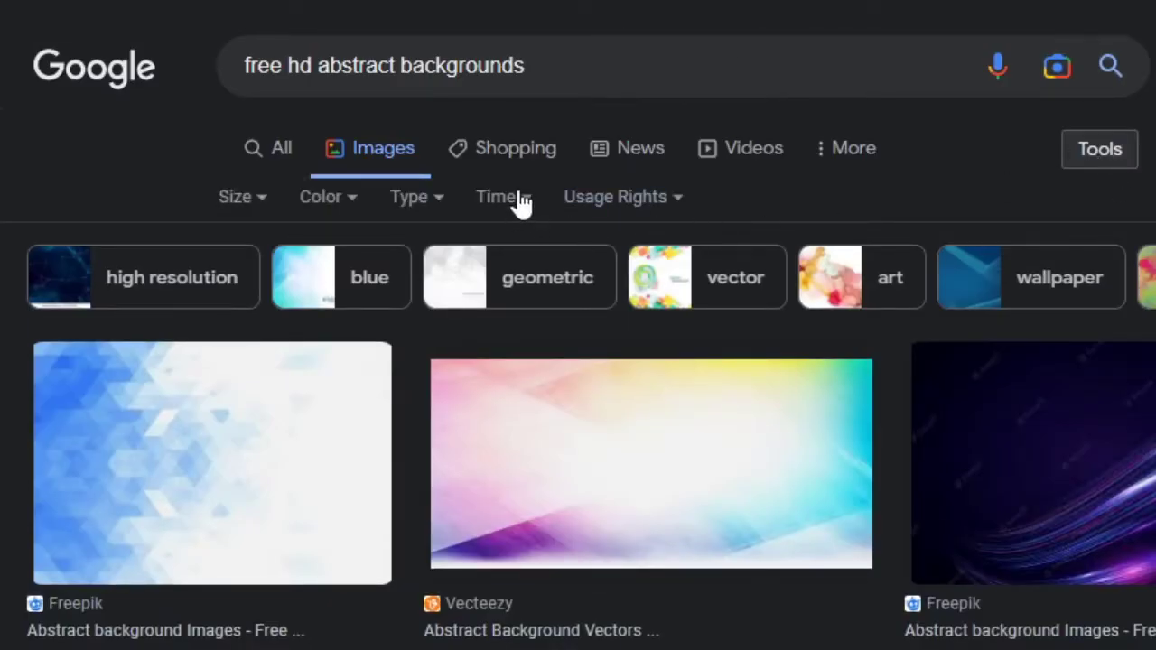
pyautogui.click(596, 201)
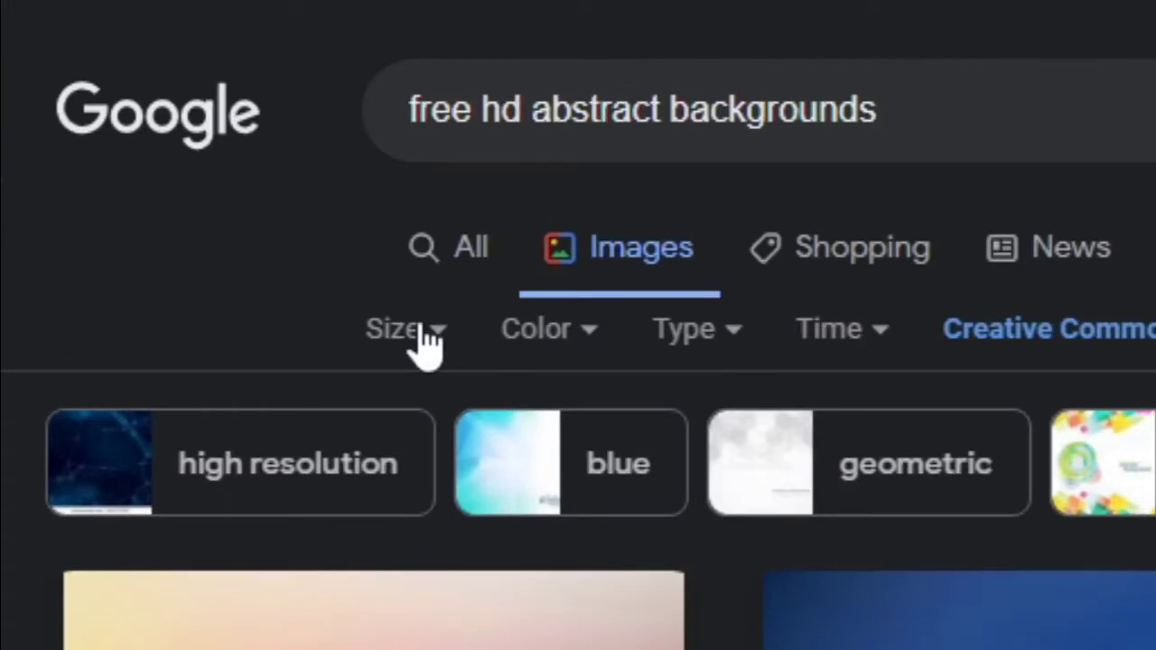
pyautogui.click(424, 333)
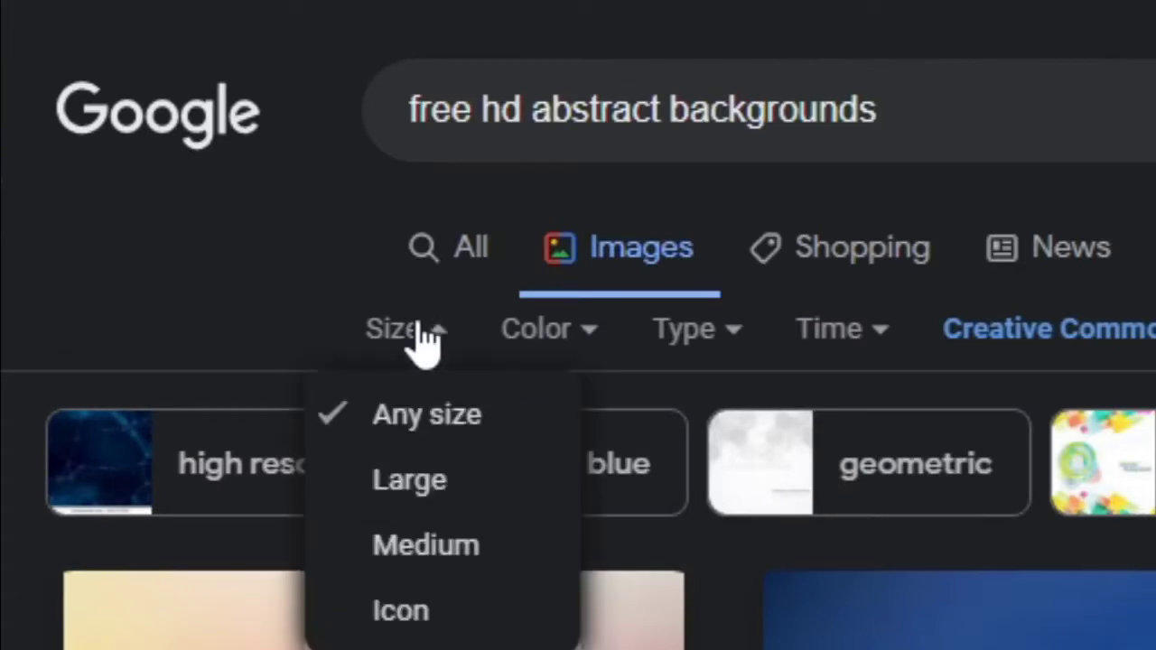
pyautogui.click(448, 472)
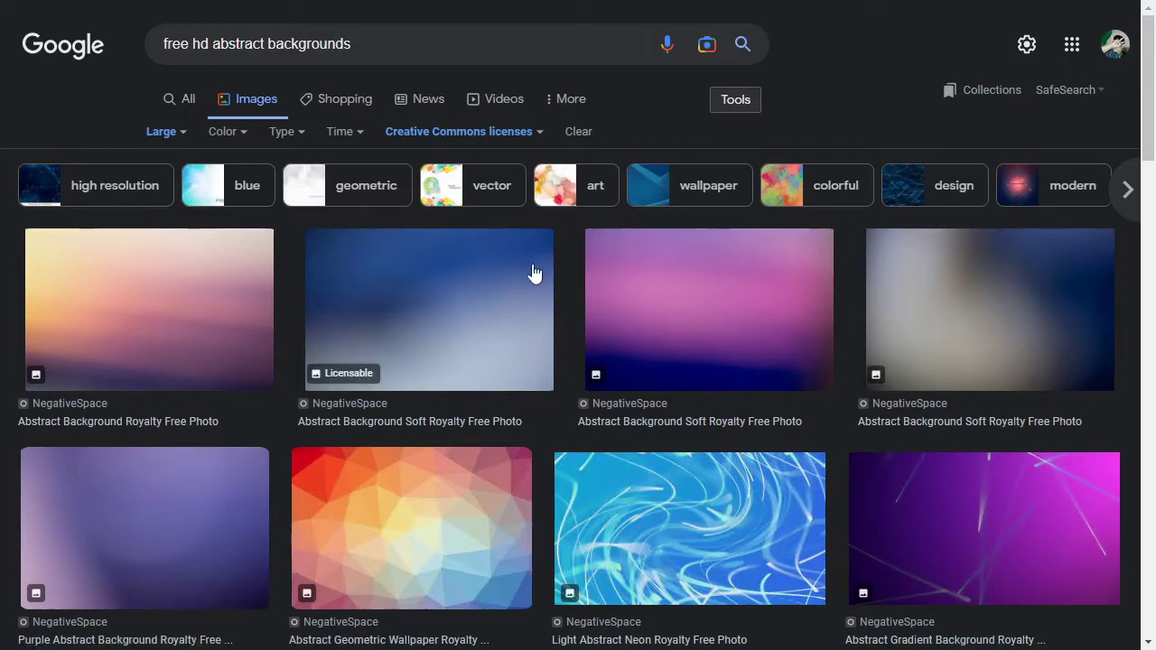
# - Browse the results and visit the source page of the green abstract patterned background from Depositphotos
pyautogui.scroll(-10, 535, 270)
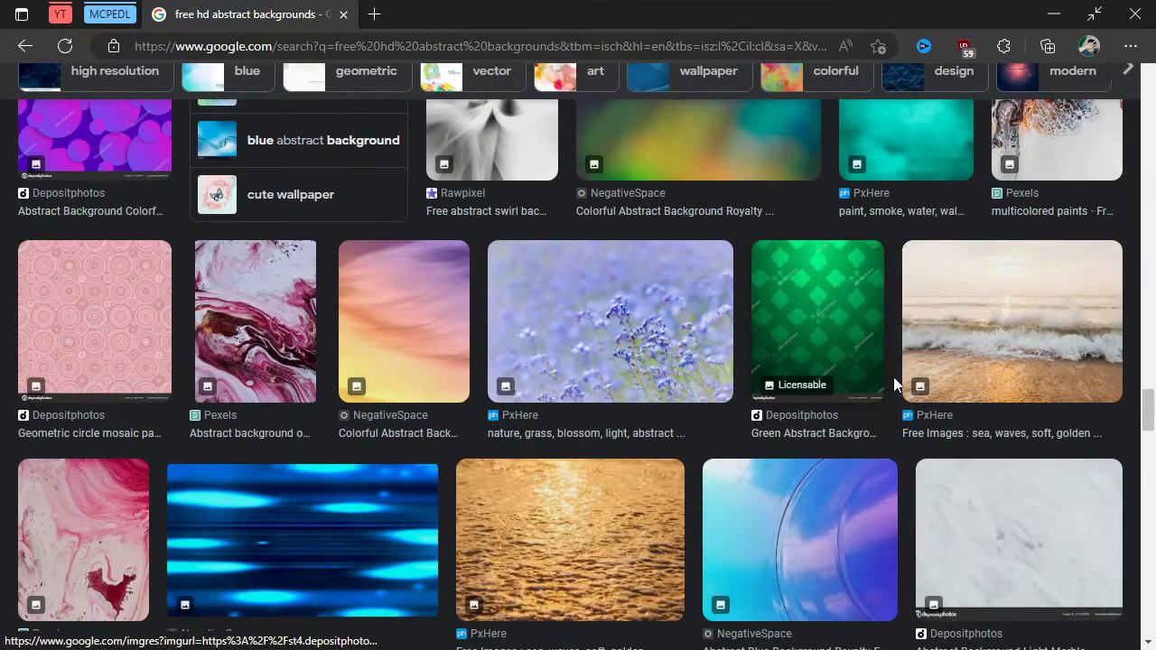
pyautogui.click(893, 380)
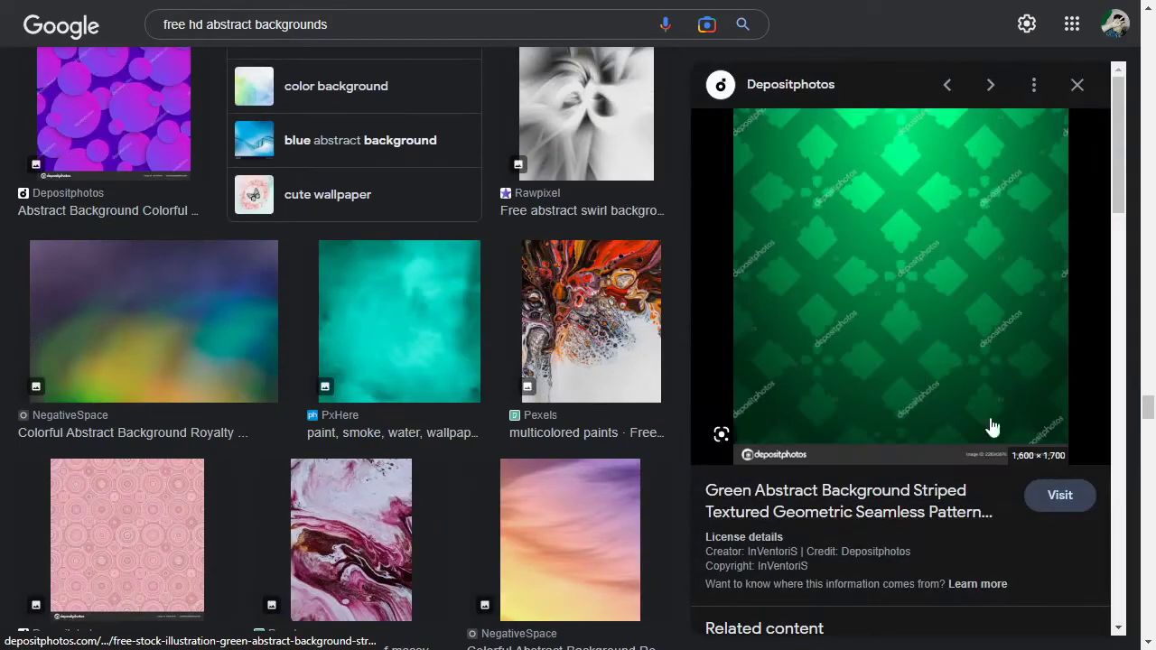
pyautogui.click(1047, 495)
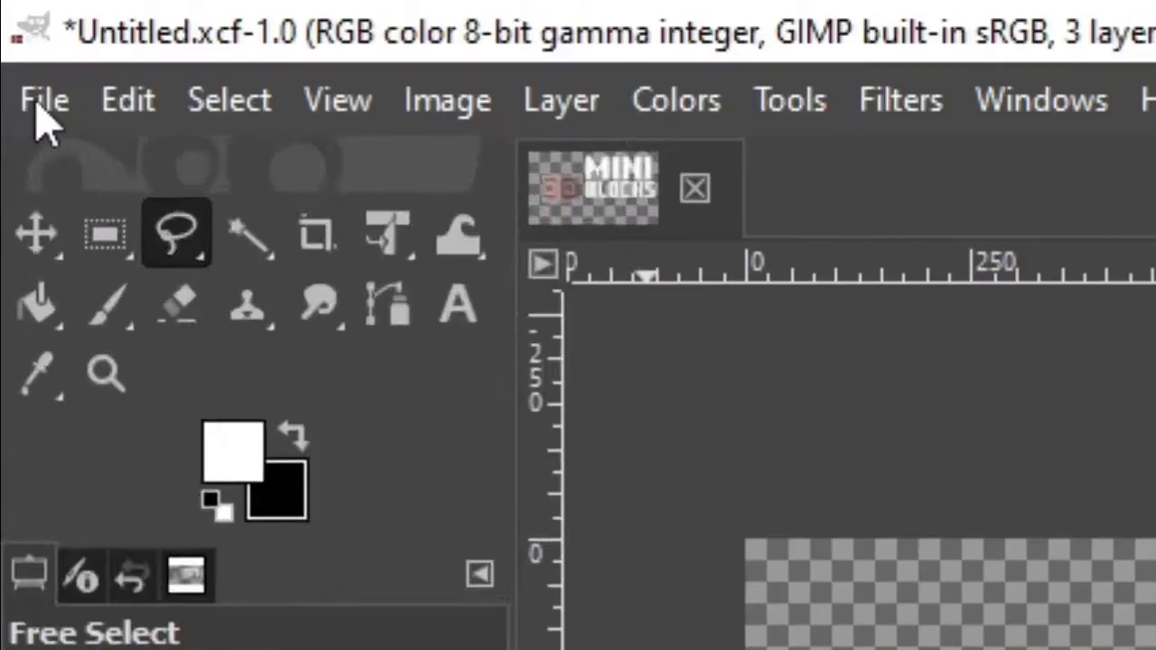
# - Switch to GIMP and open Depositphotos_228343076_XL.jpg from the Downloads folder as a new layer
pyautogui.click(14, 33)
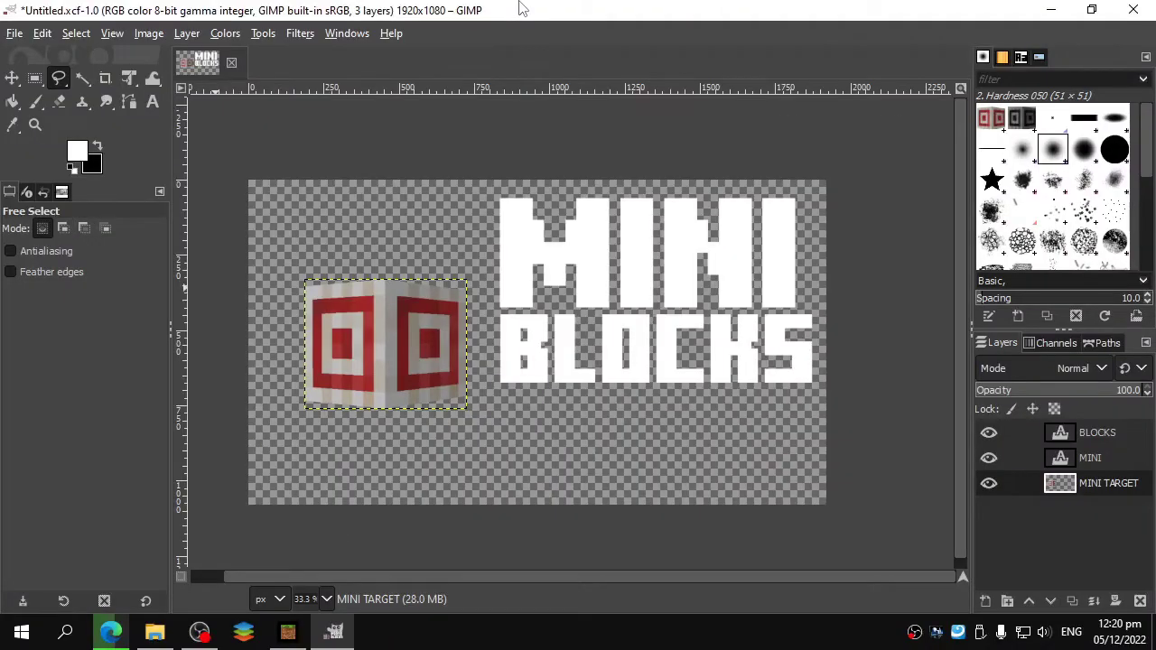
pyautogui.hotkey('ctrl', 'alt', 'o')
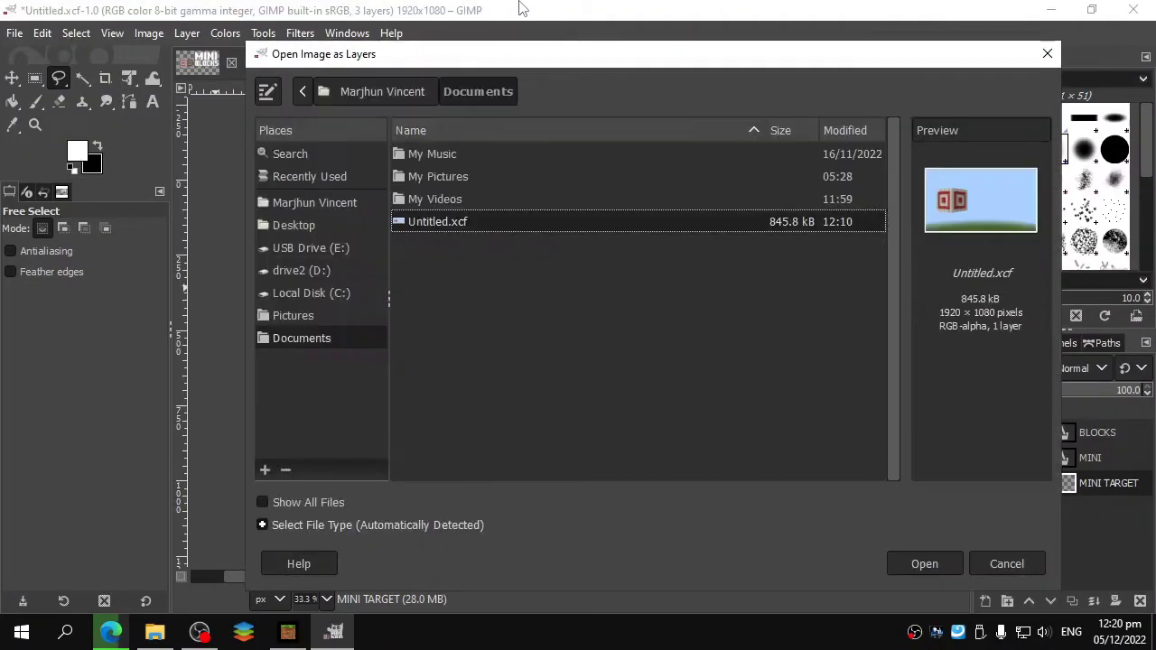
pyautogui.click(314, 202)
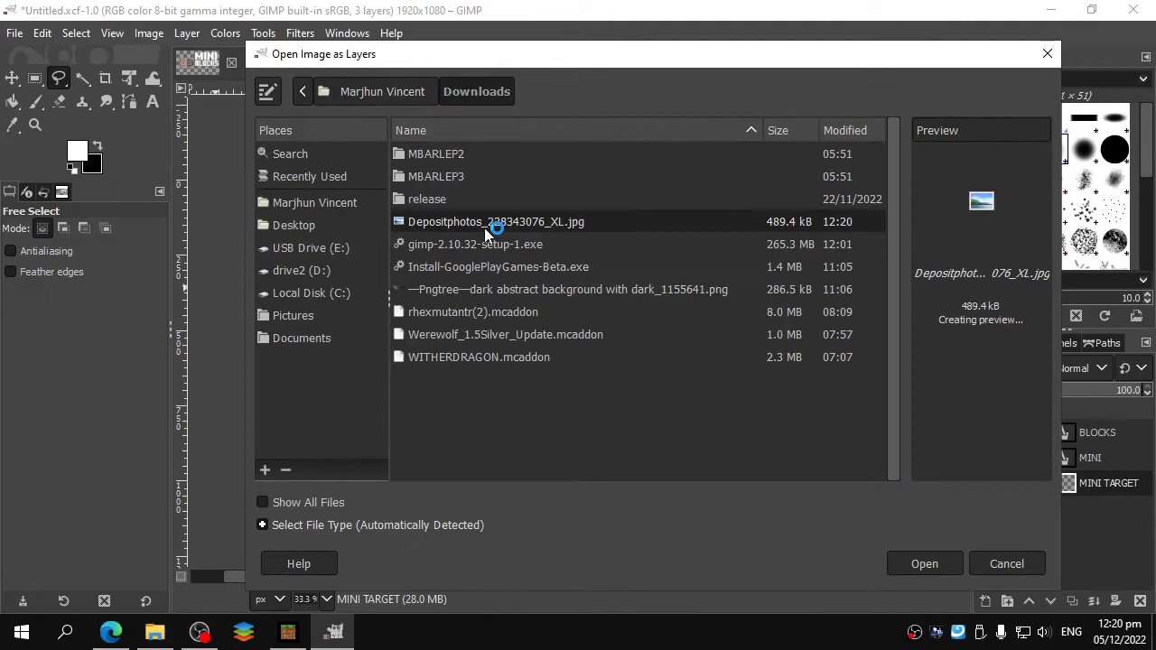
pyautogui.doubleClick(486, 229)
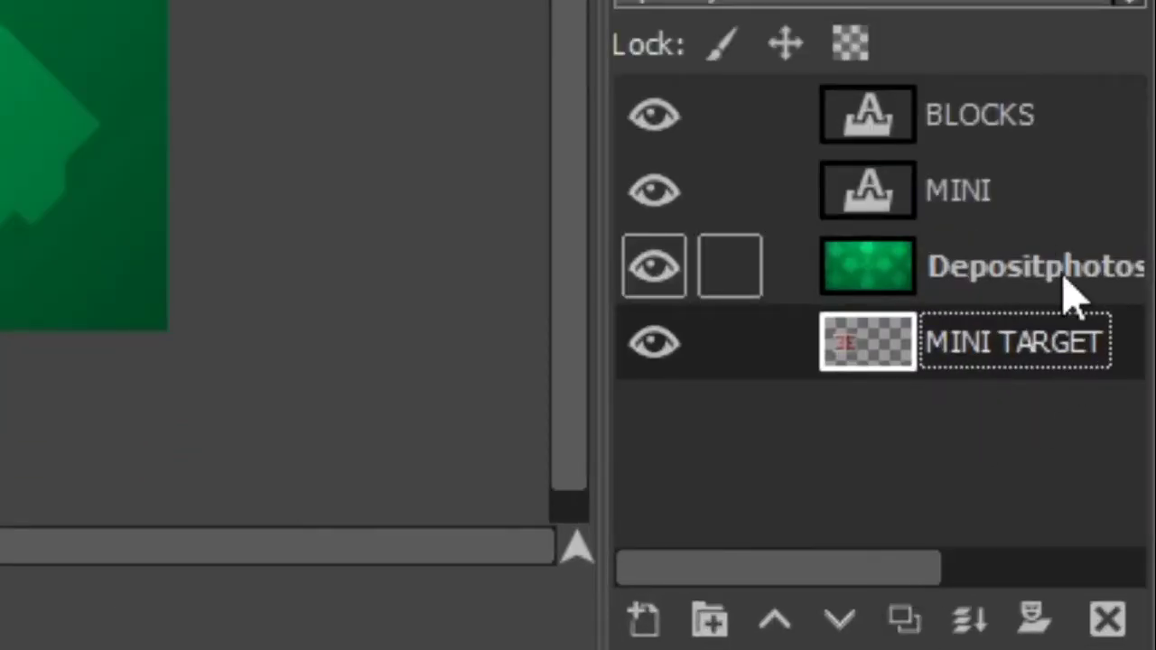
# - Move the green Depositphotos layer below MINI TARGET so it serves as the backdrop
pyautogui.moveTo(1070, 294); pyautogui.dragTo(1047, 402)
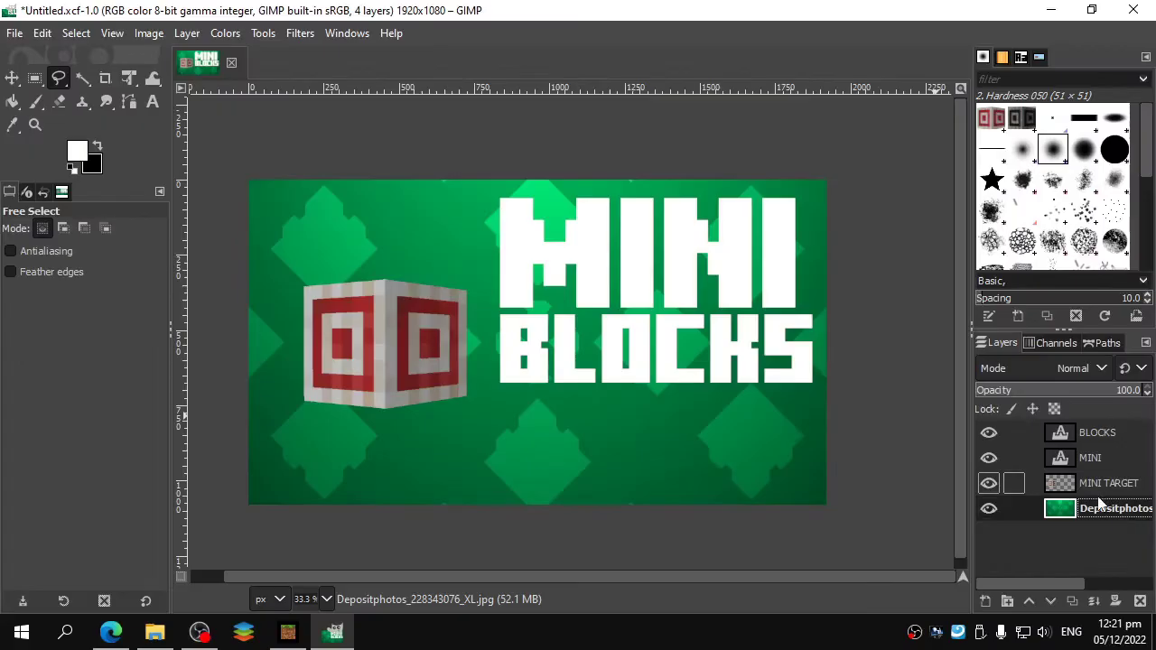
pyautogui.click(1092, 486)
pyautogui.click(1095, 508)
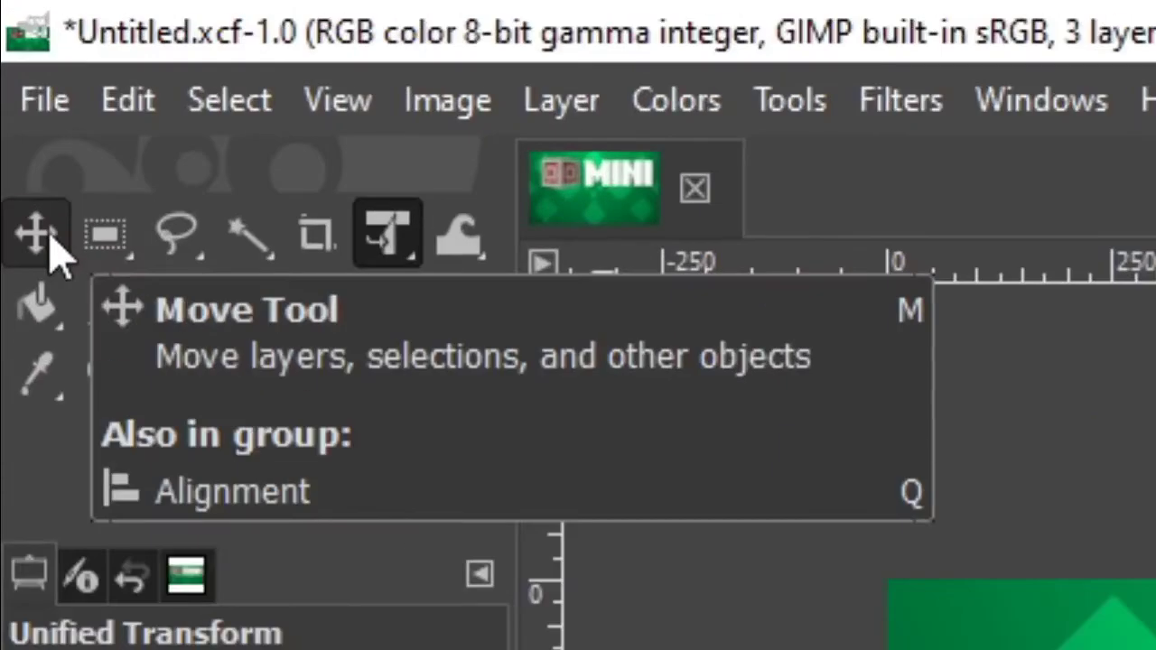
# - Center the target block horizontally and vertically with the Alignment tool, relative to the first item
pyautogui.moveTo(81, 253)
pyautogui.click(136, 304)
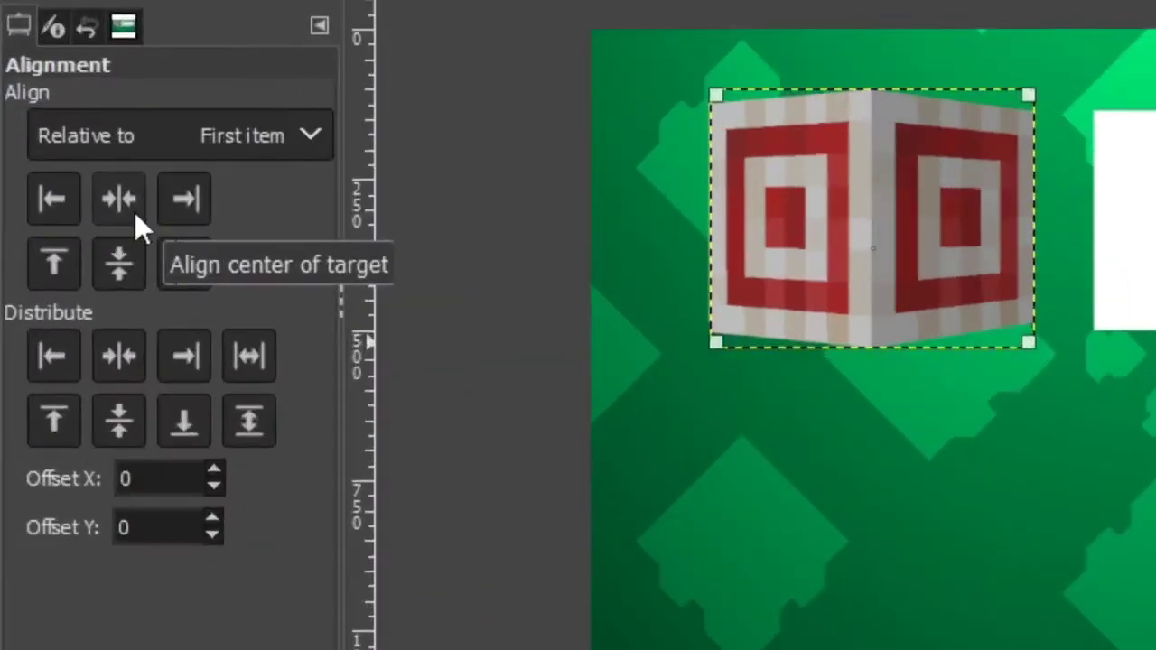
pyautogui.click(135, 212)
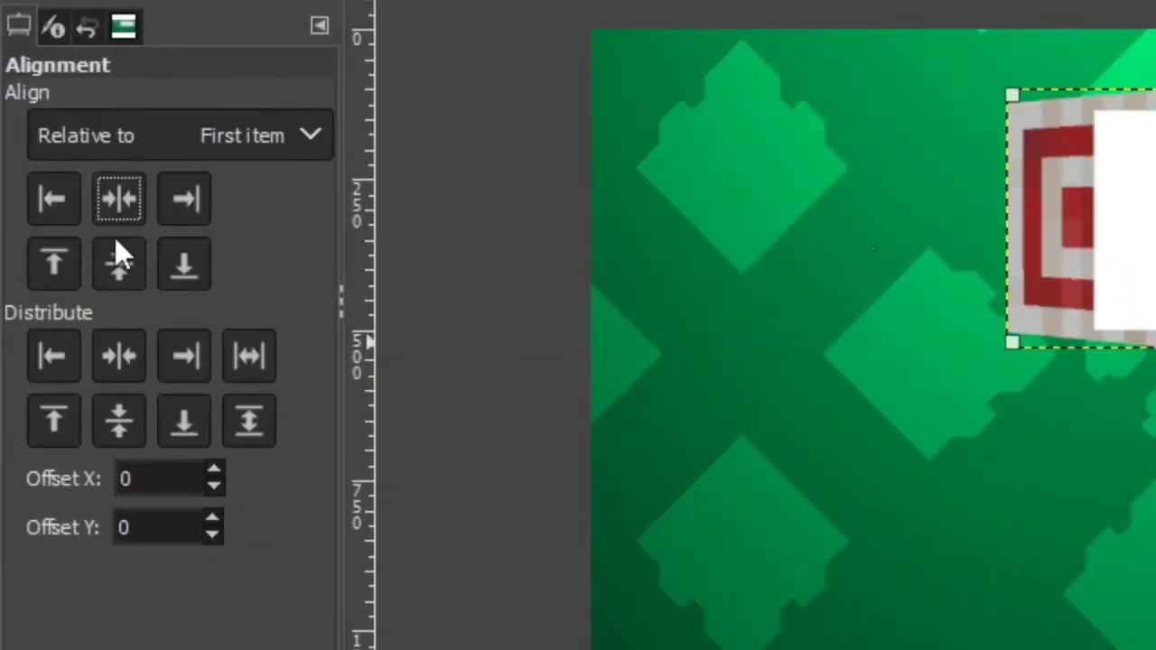
pyautogui.click(115, 242)
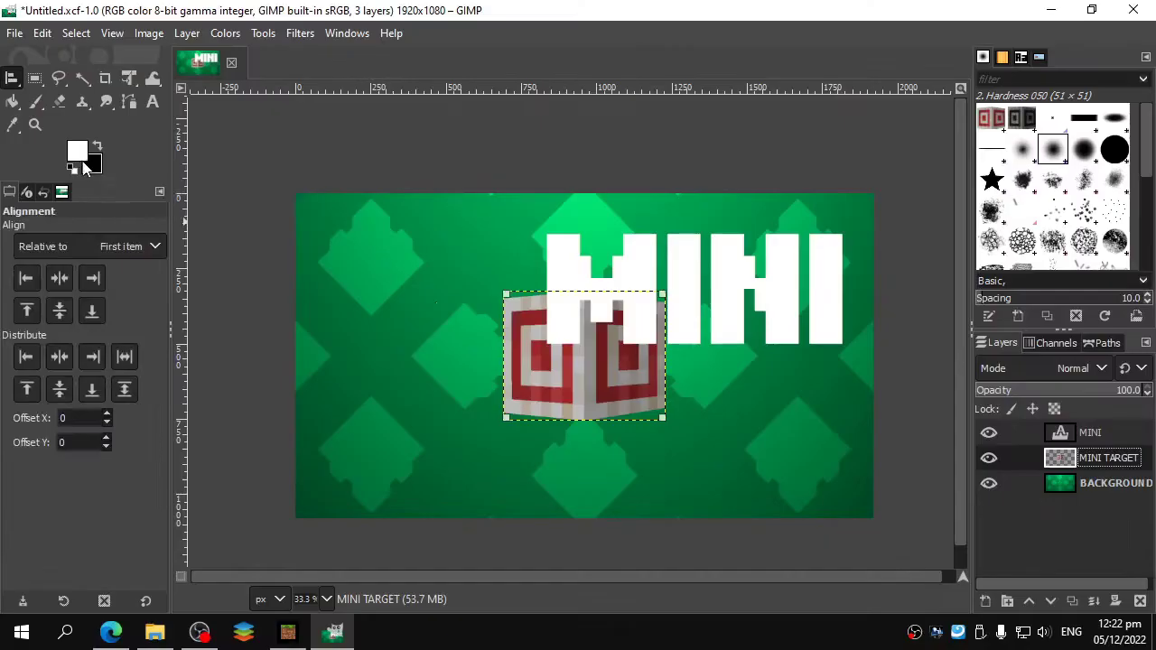
# - Enlarge the target block with Unified Transform and adjust the tool's preview image opacity
pyautogui.press('m')
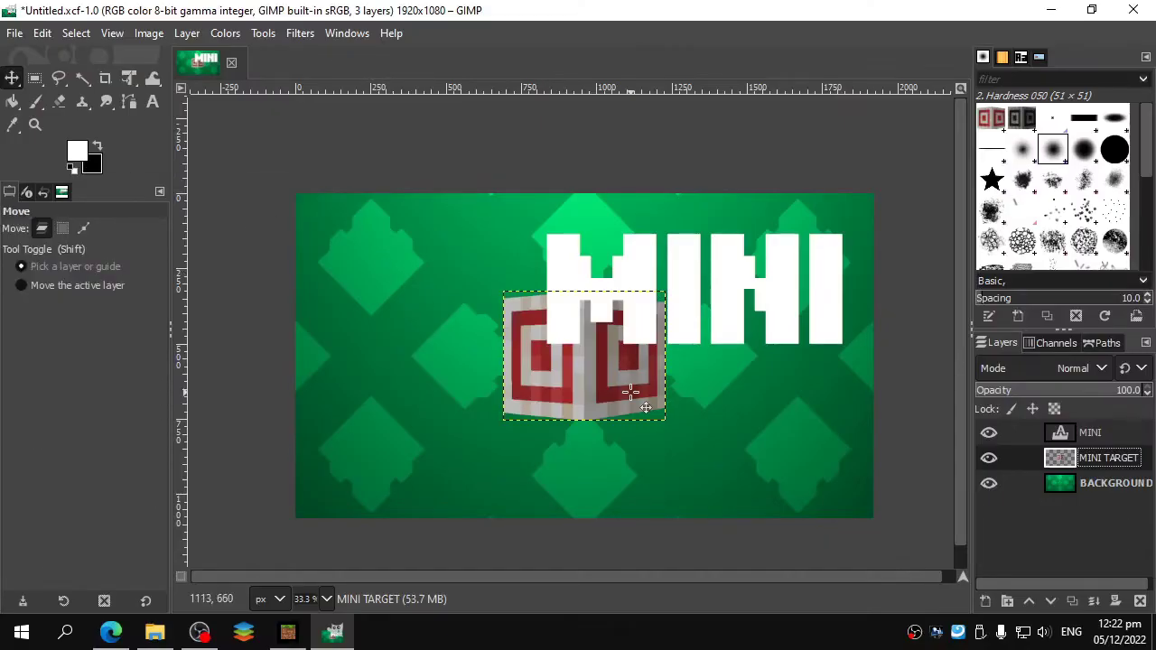
pyautogui.hotkey('shift', 't')
pyautogui.click(667, 362)
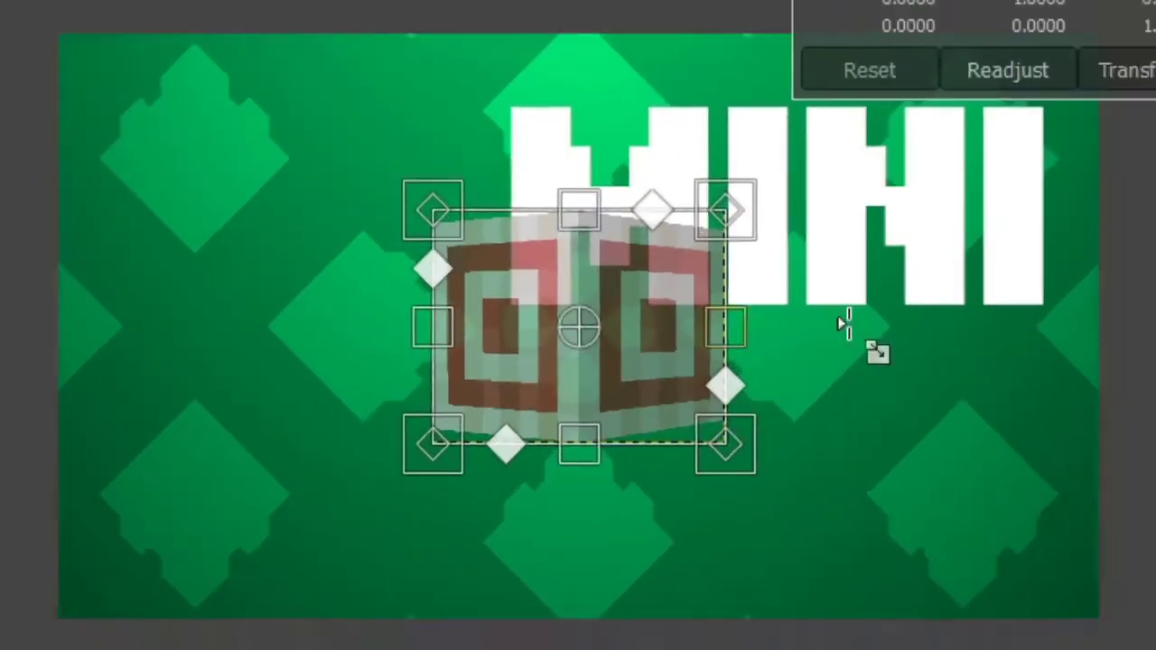
pyautogui.moveTo(665, 356); pyautogui.dragTo(715, 379)
pyautogui.click(897, 214)
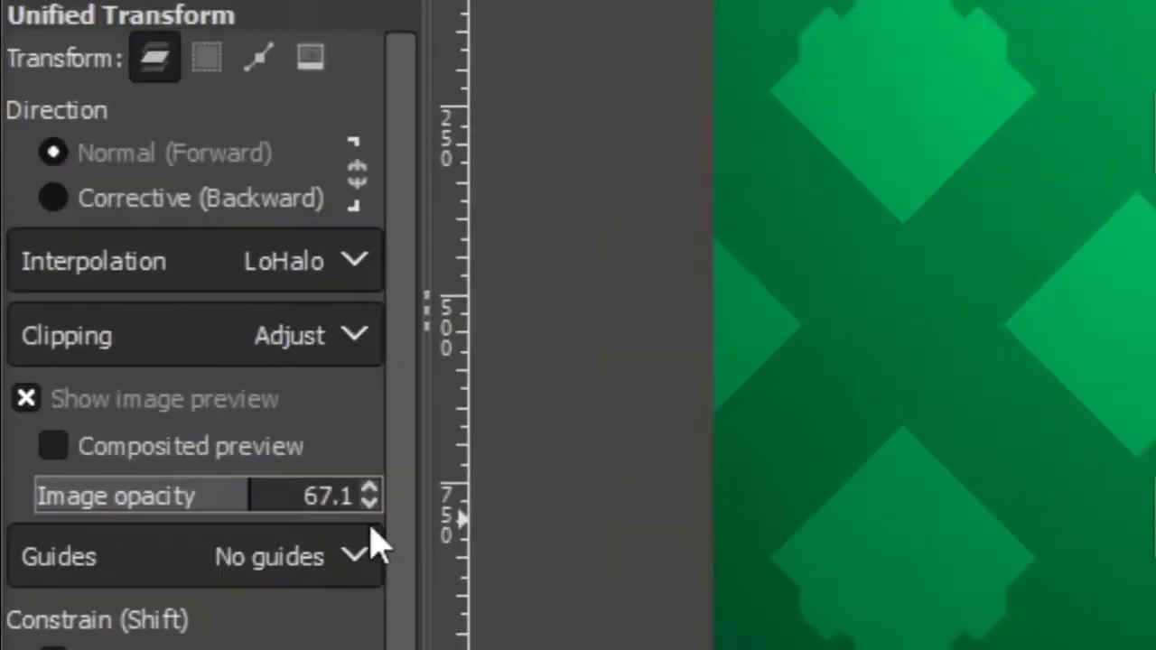
pyautogui.moveTo(283, 502); pyautogui.dragTo(109, 424)
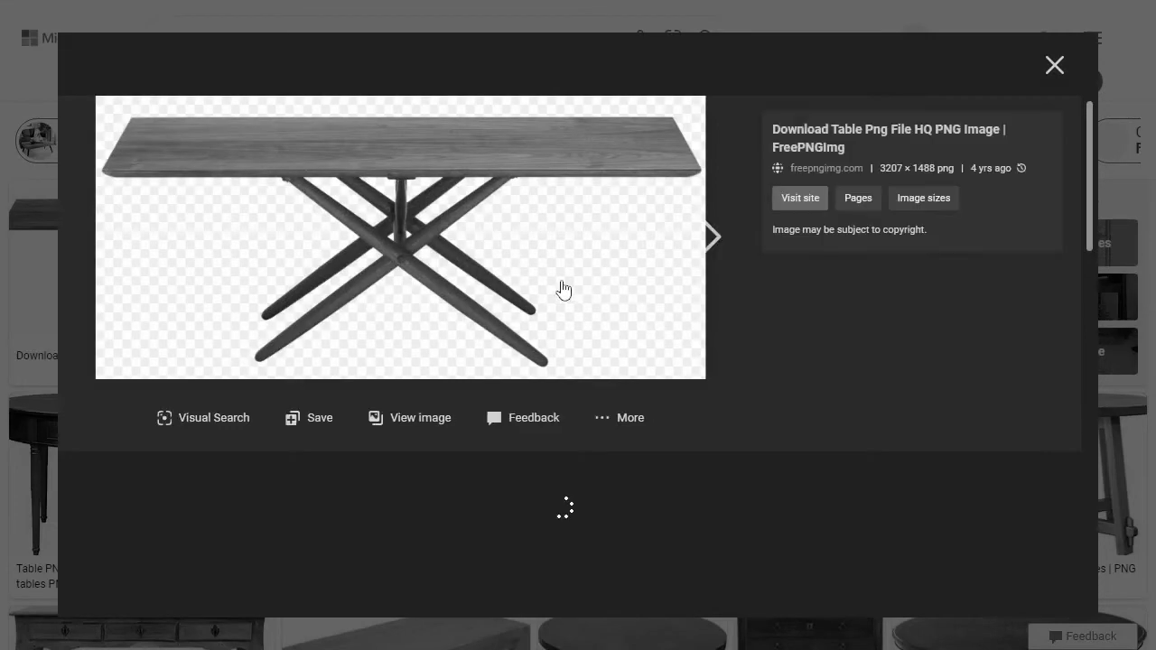
# - Copy the table PNG from the browser and try pasting it into the GIMP thumbnail
pyautogui.rightClick(504, 218)
pyautogui.click(588, 286)
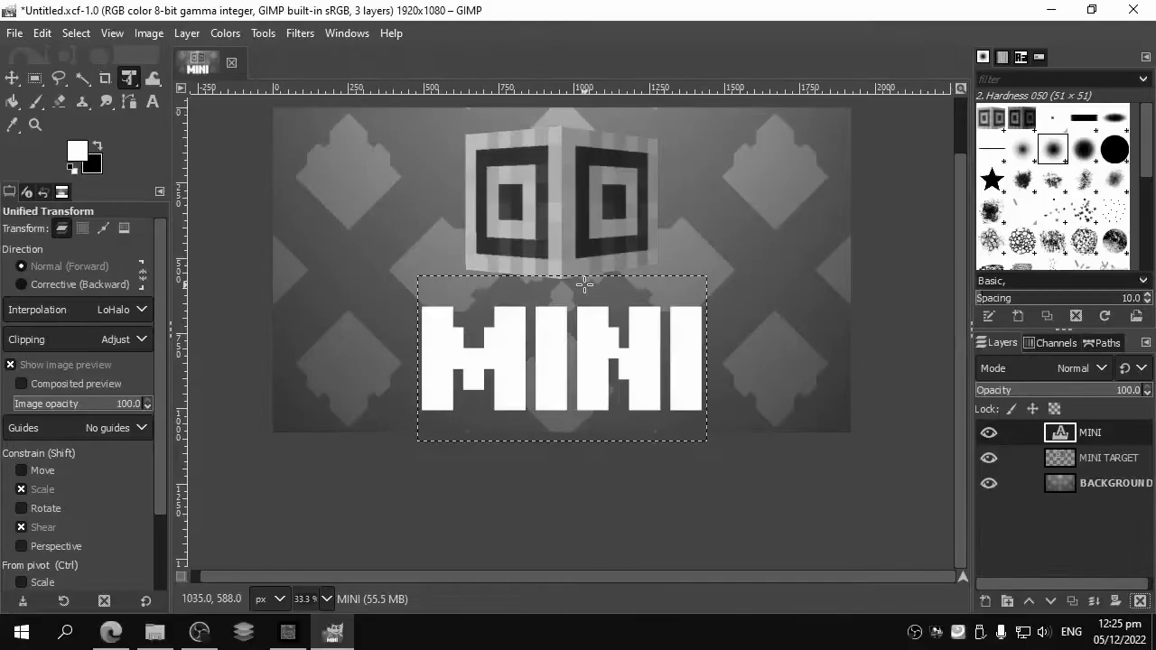
pyautogui.hotkey('ctrl', 'v')
pyautogui.hotkey('ctrl', 'z')
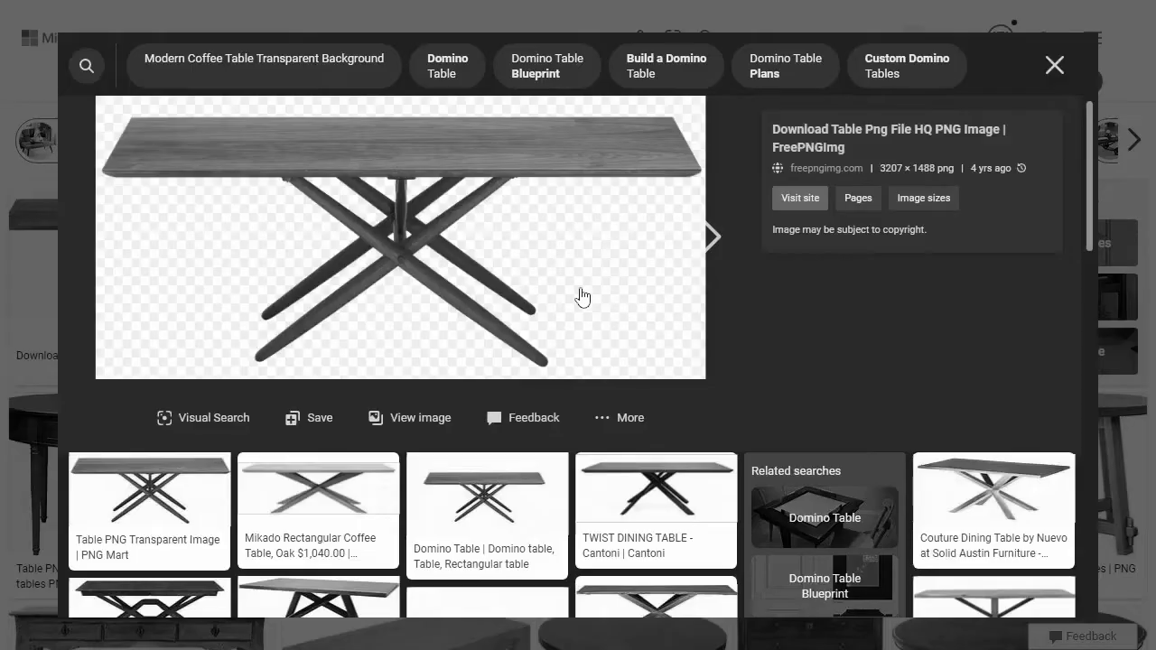
# - Copy the wooden table PNG image from the browser's image preview
pyautogui.rightClick(583, 296)
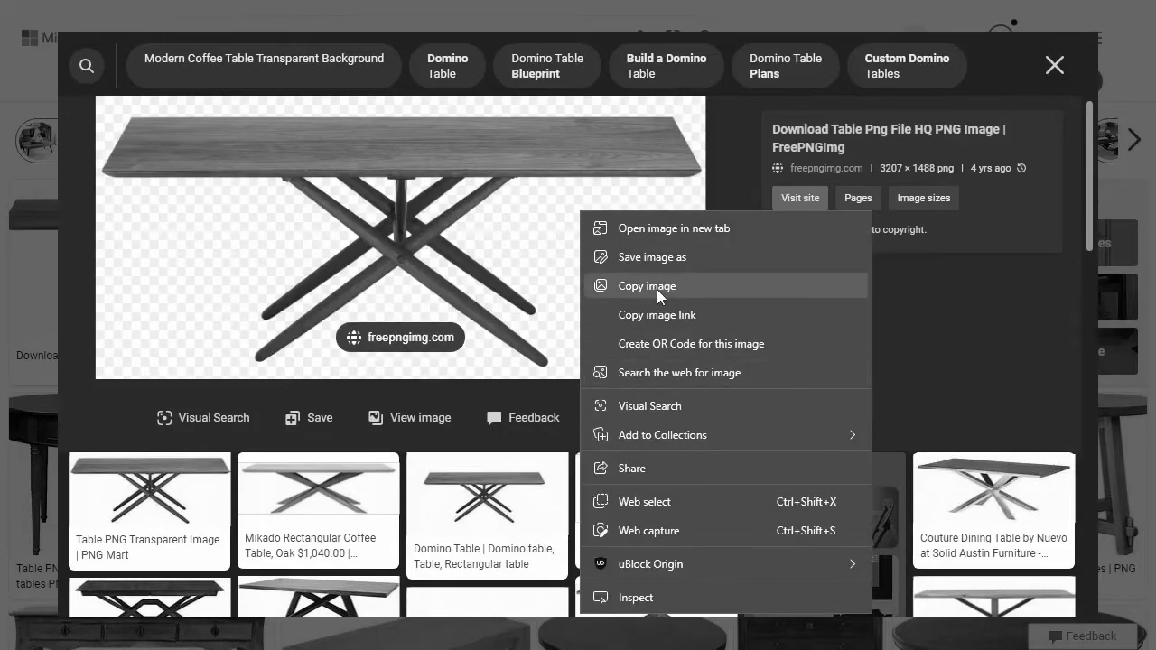
pyautogui.click(657, 288)
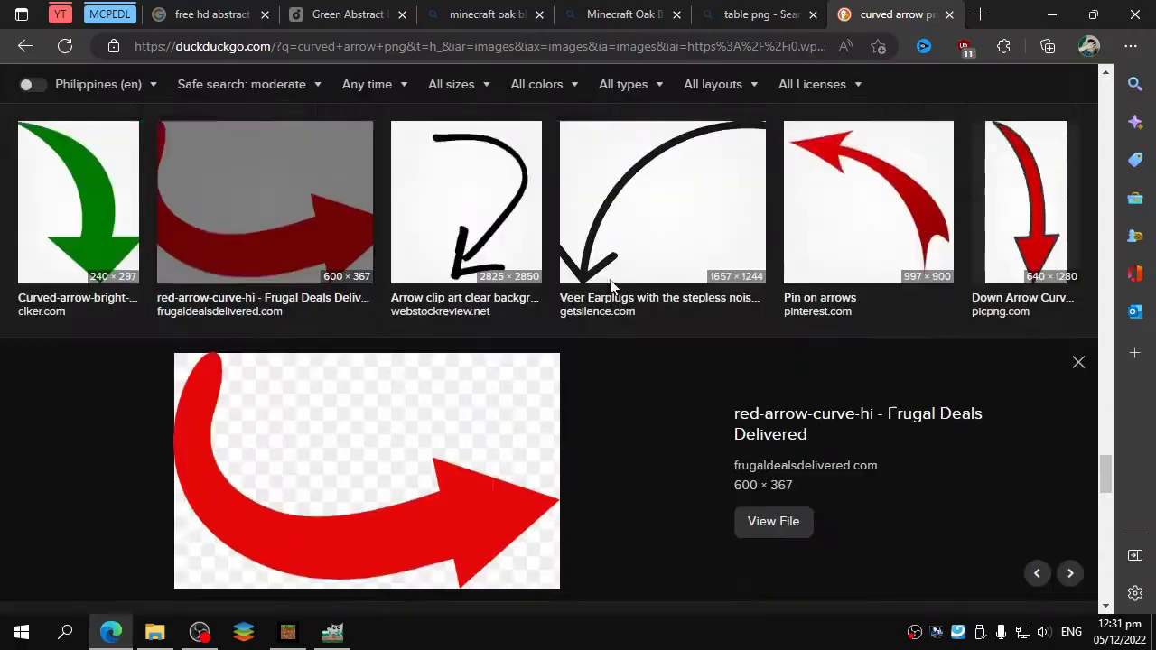
# - Browse the curved arrow results and open the full-size file of the red-arrow-curve-hi image
pyautogui.scroll(-3, 873, 416)
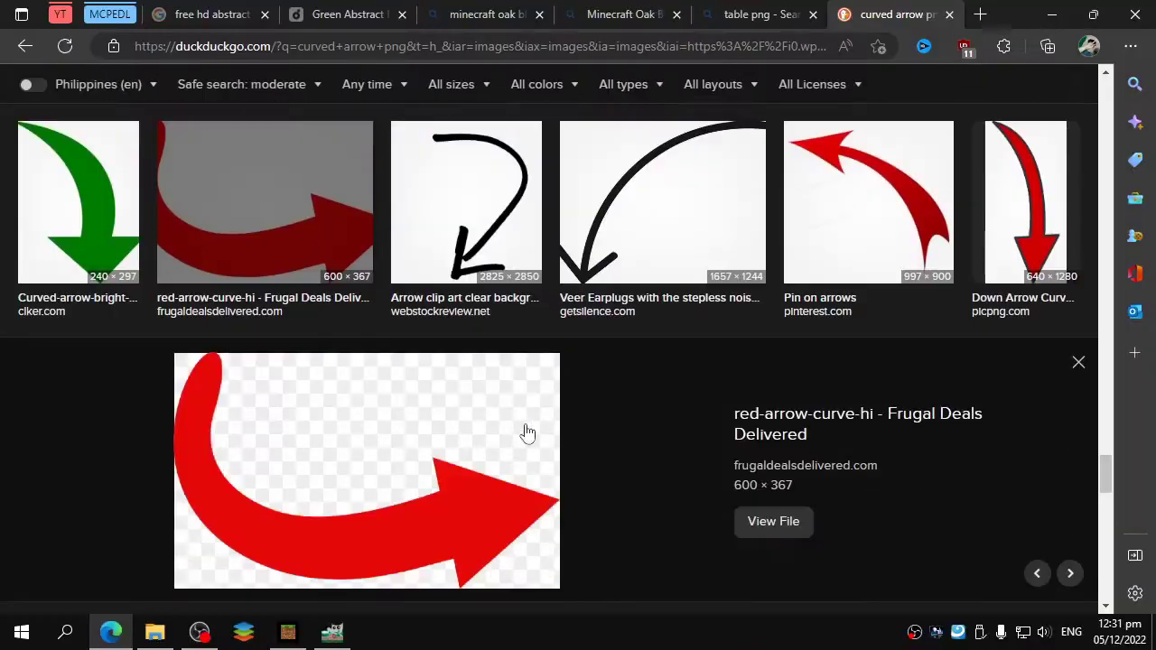
pyautogui.scroll(-1, 526, 428)
pyautogui.click(295, 195)
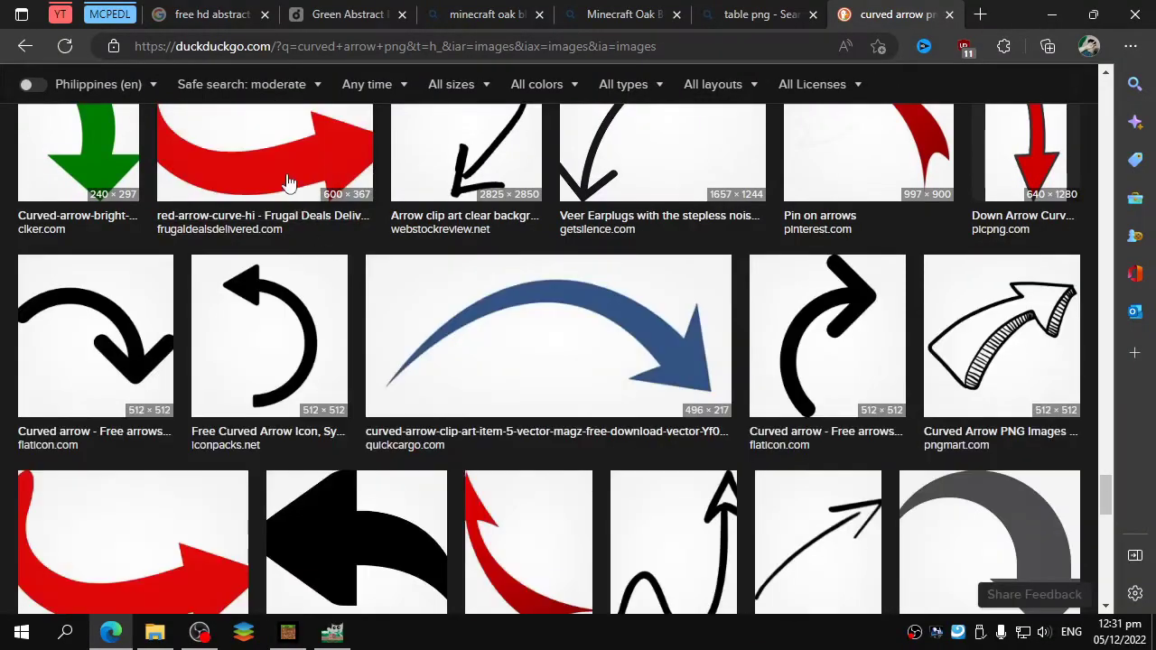
pyautogui.click(289, 181)
pyautogui.click(789, 522)
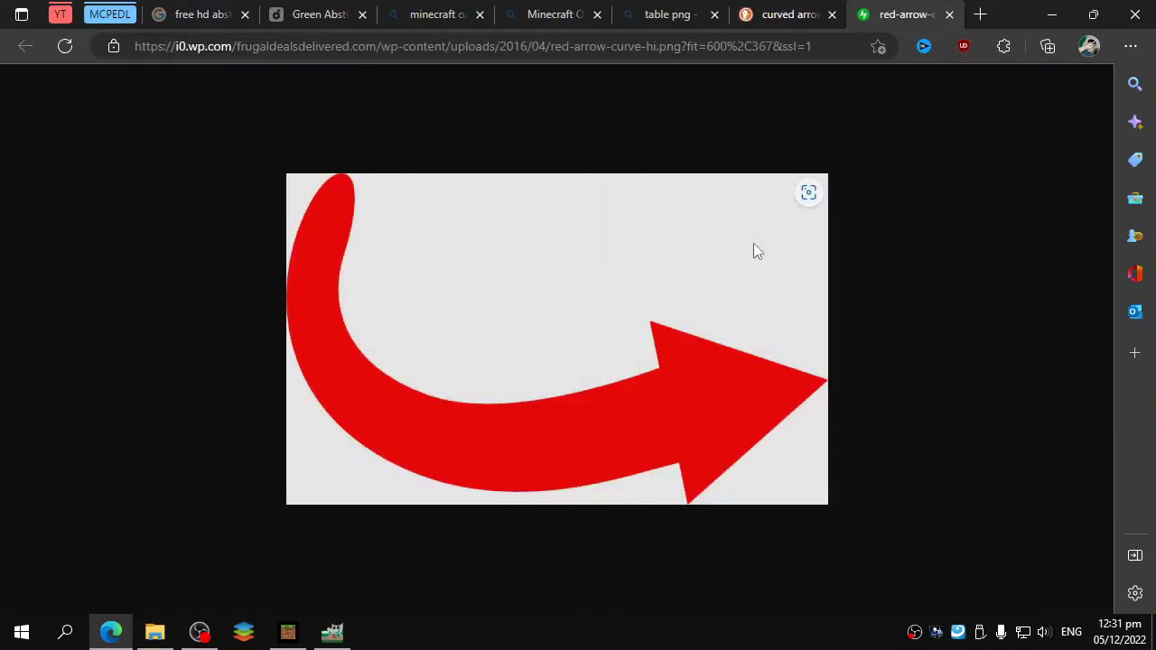
pyautogui.rightClick(664, 345)
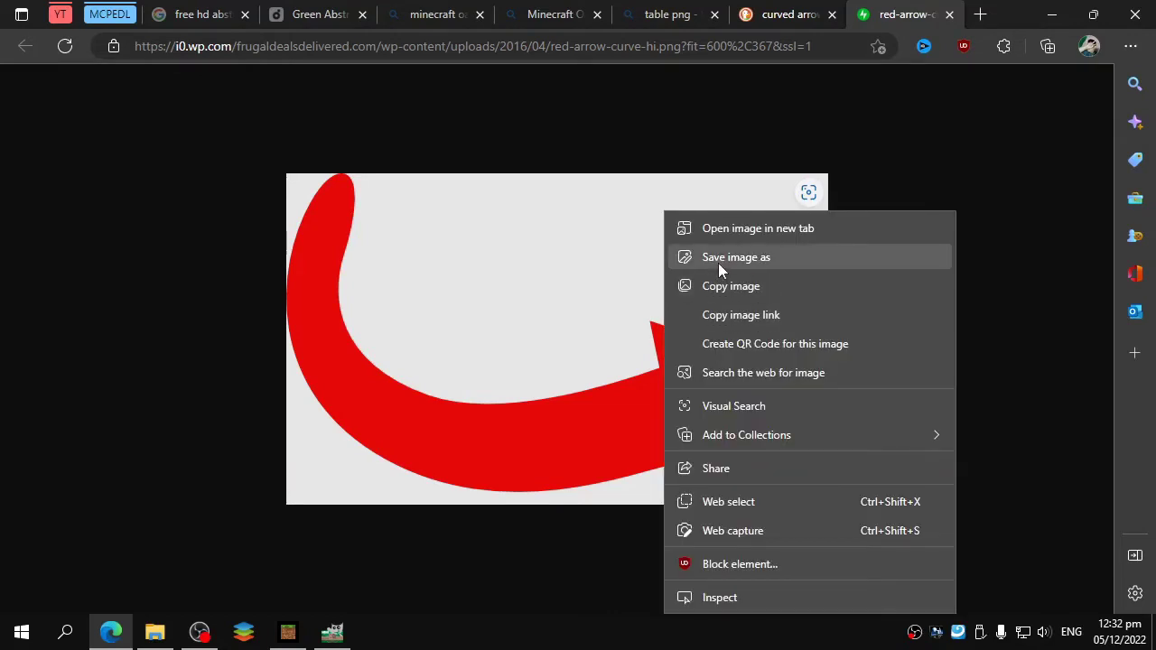
pyautogui.click(718, 262)
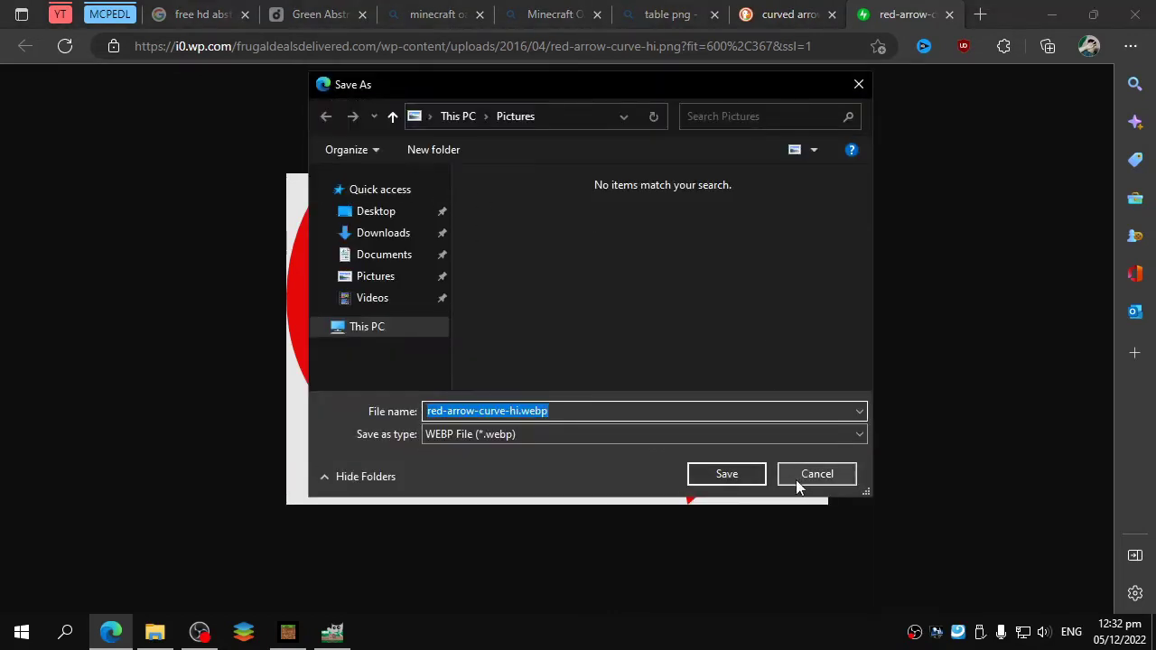
pyautogui.click(799, 479)
# - Copy the red curved arrow image and paste it into the GIMP thumbnail as a new layer
pyautogui.rightClick(606, 409)
pyautogui.click(701, 79)
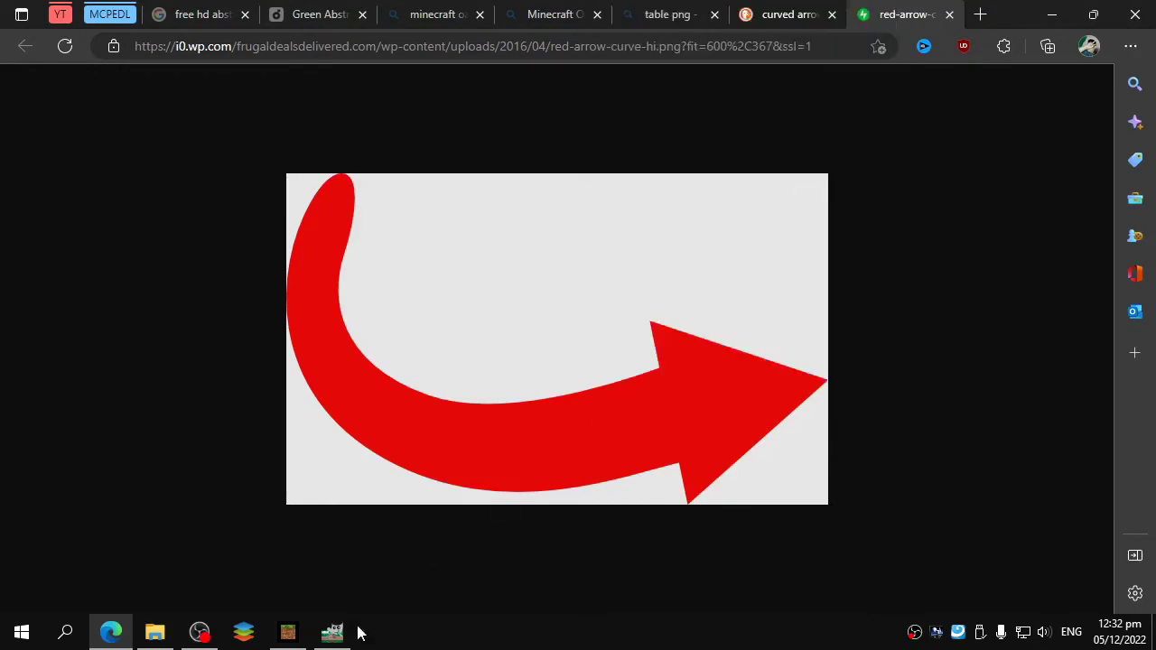
pyautogui.click(293, 641)
pyautogui.click(43, 34)
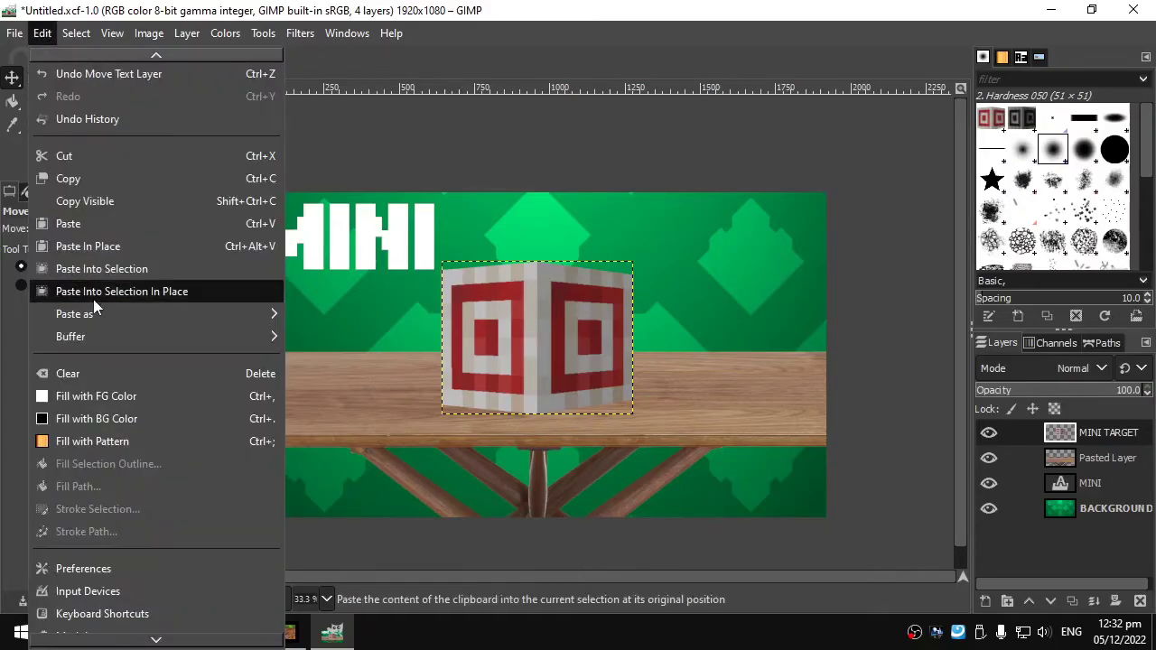
pyautogui.moveTo(91, 313)
pyautogui.click(339, 335)
# - Rename the pasted table layer as TABLE and the pasted red arrow layer as ARROW
pyautogui.doubleClick(1091, 483)
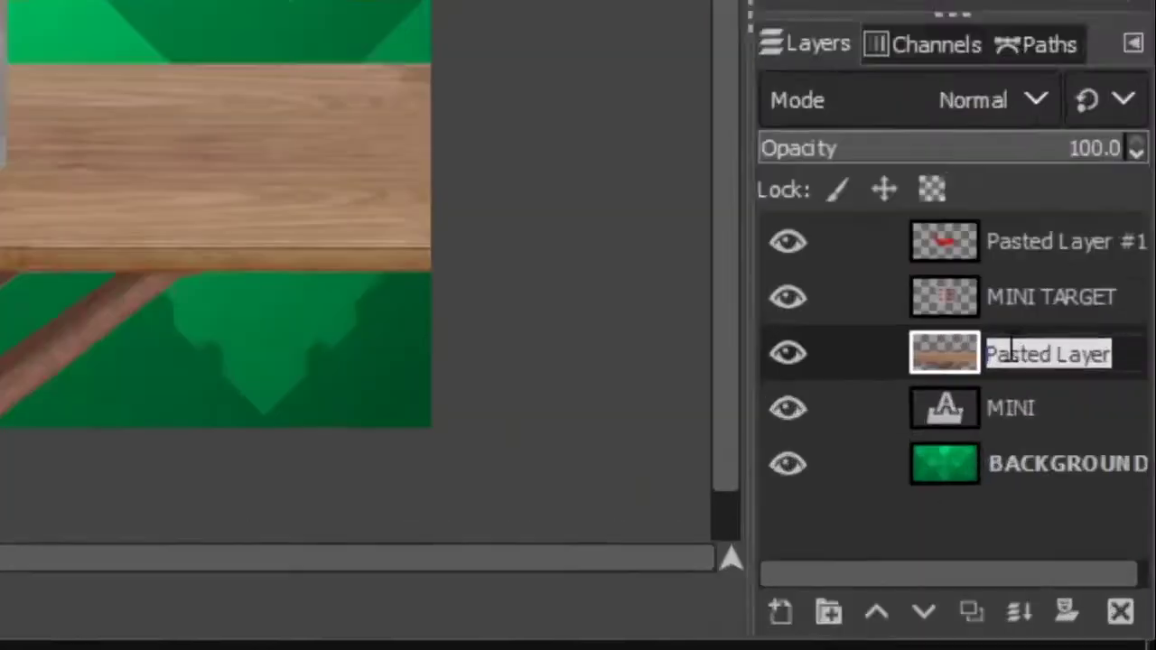
pyautogui.write('T')
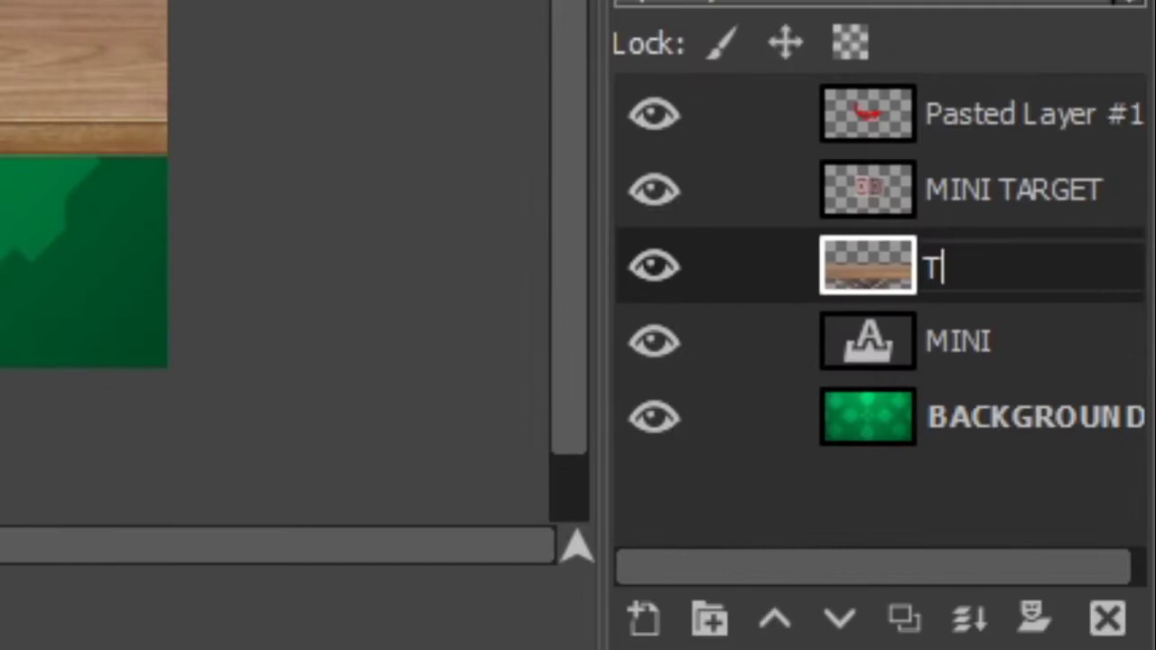
pyautogui.write('ABLE')
pyautogui.press('Return')
pyautogui.press('Up')
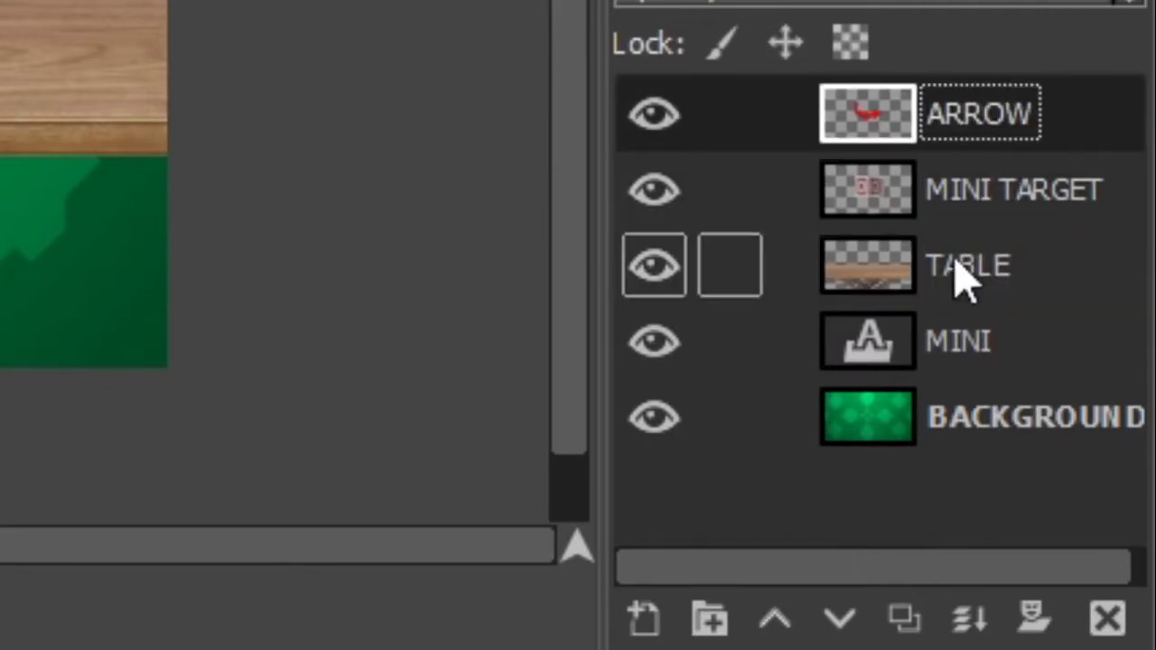
pyautogui.click(962, 276)
pyautogui.doubleClick(966, 116)
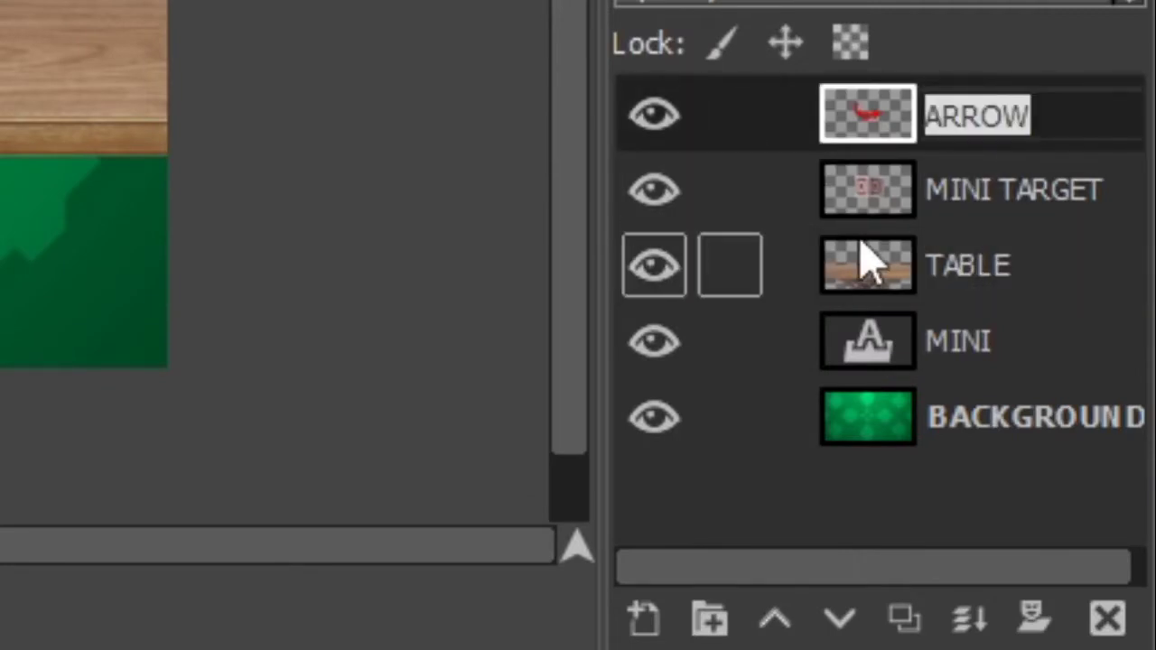
pyautogui.write('A')
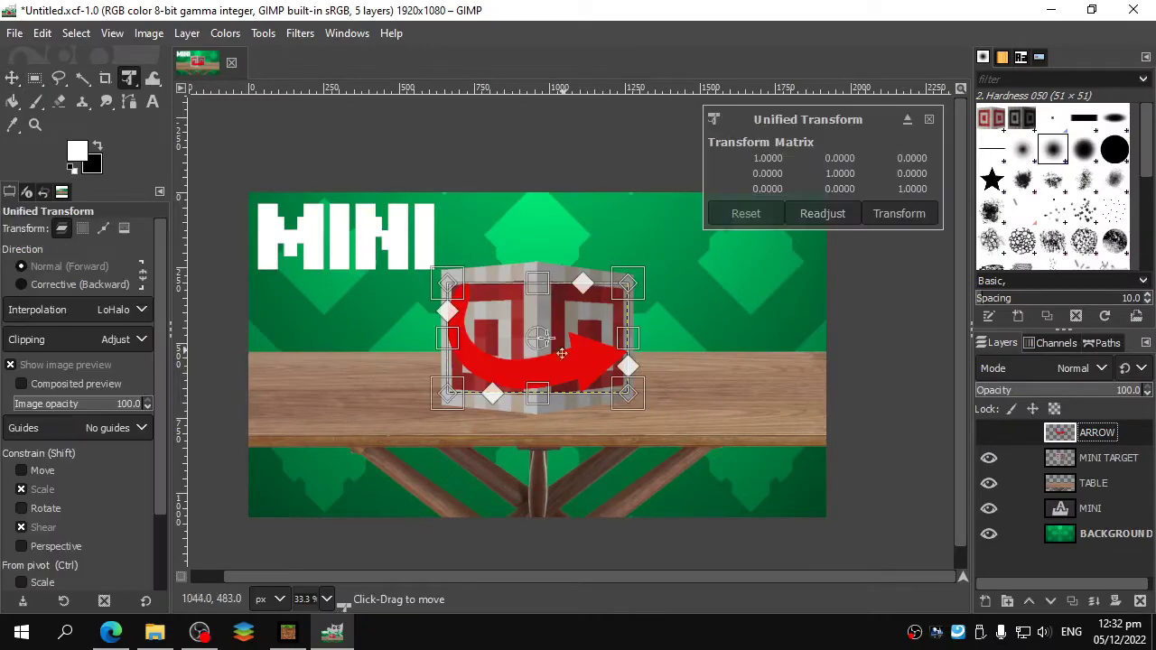
# - Flip the ARROW layer vertically and reposition the arrow with Unified Transform
pyautogui.moveTo(553, 347); pyautogui.dragTo(761, 280)
pyautogui.press('Escape')
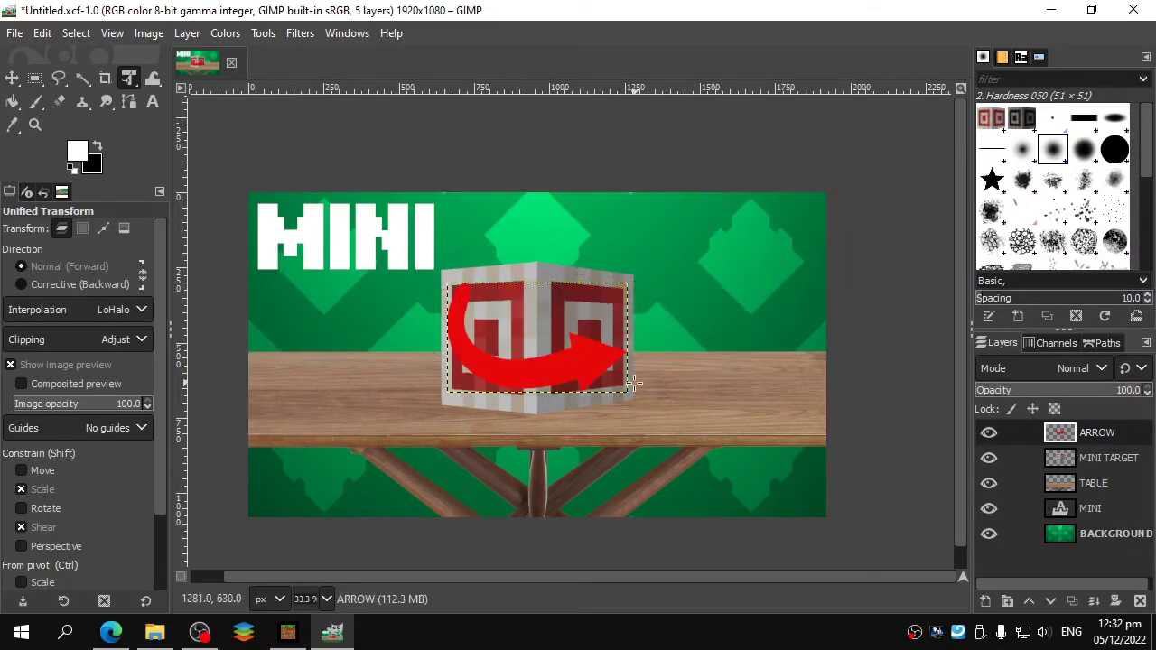
pyautogui.rightClick(589, 367)
pyautogui.moveTo(689, 517)
pyautogui.moveTo(748, 513)
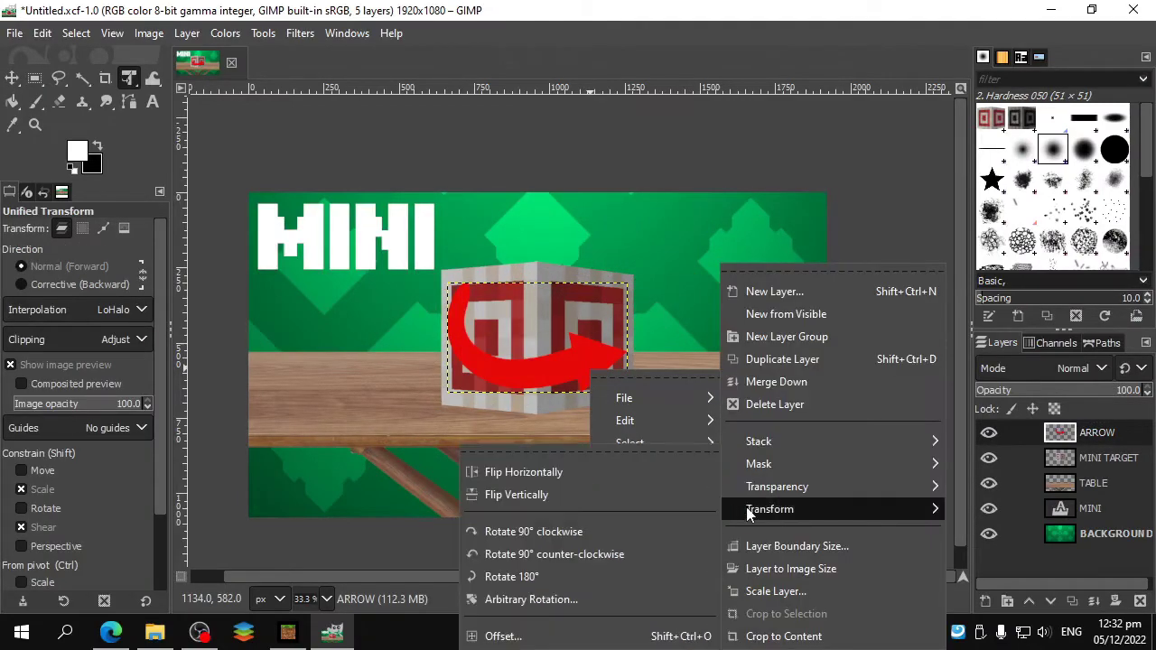
pyautogui.click(687, 496)
pyautogui.click(652, 342)
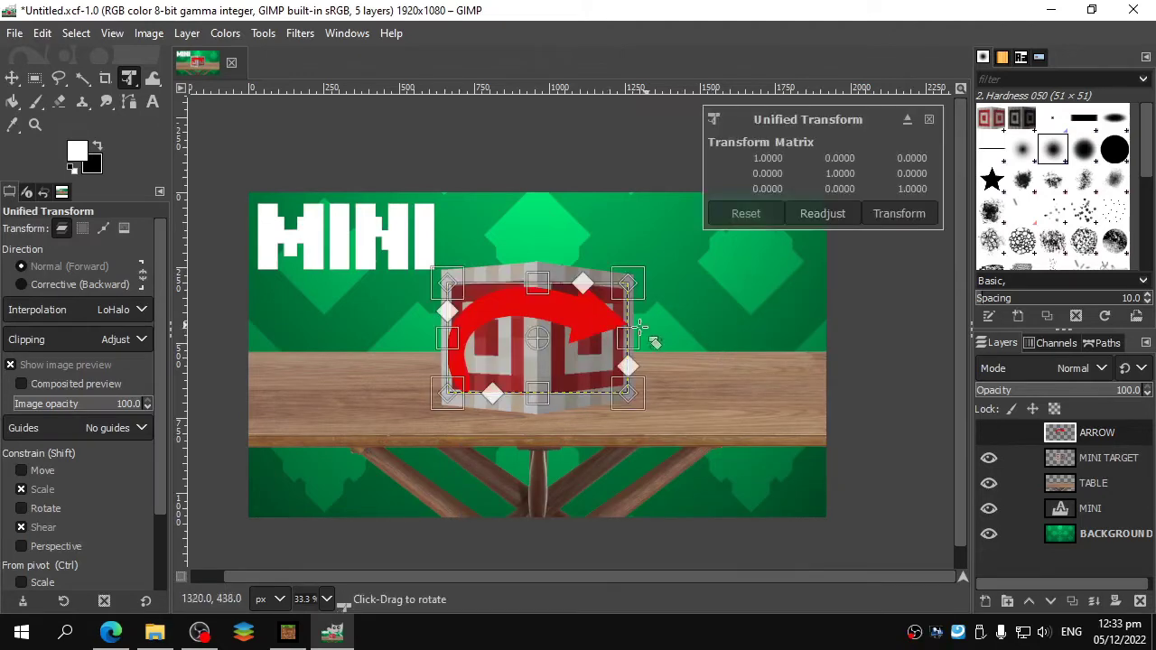
pyautogui.moveTo(556, 343); pyautogui.dragTo(632, 316)
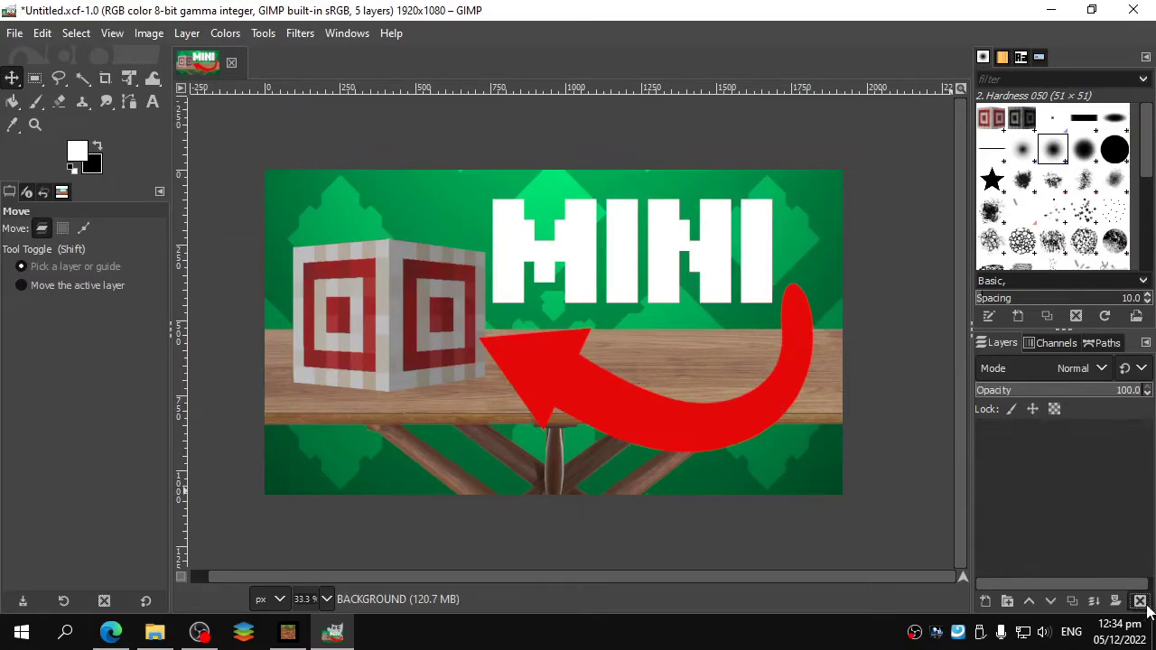
# - Delete the green BACKGROUND layer, and search for images of "hd minecraft wallpapers" in the browser
pyautogui.click(1140, 601)
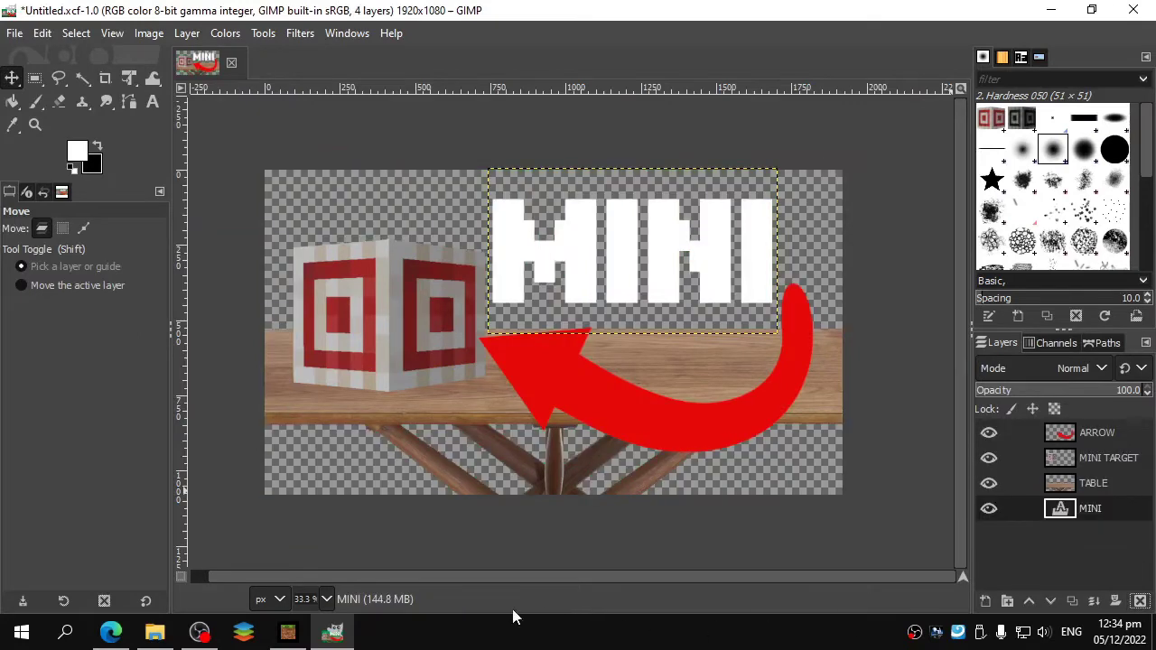
pyautogui.click(109, 632)
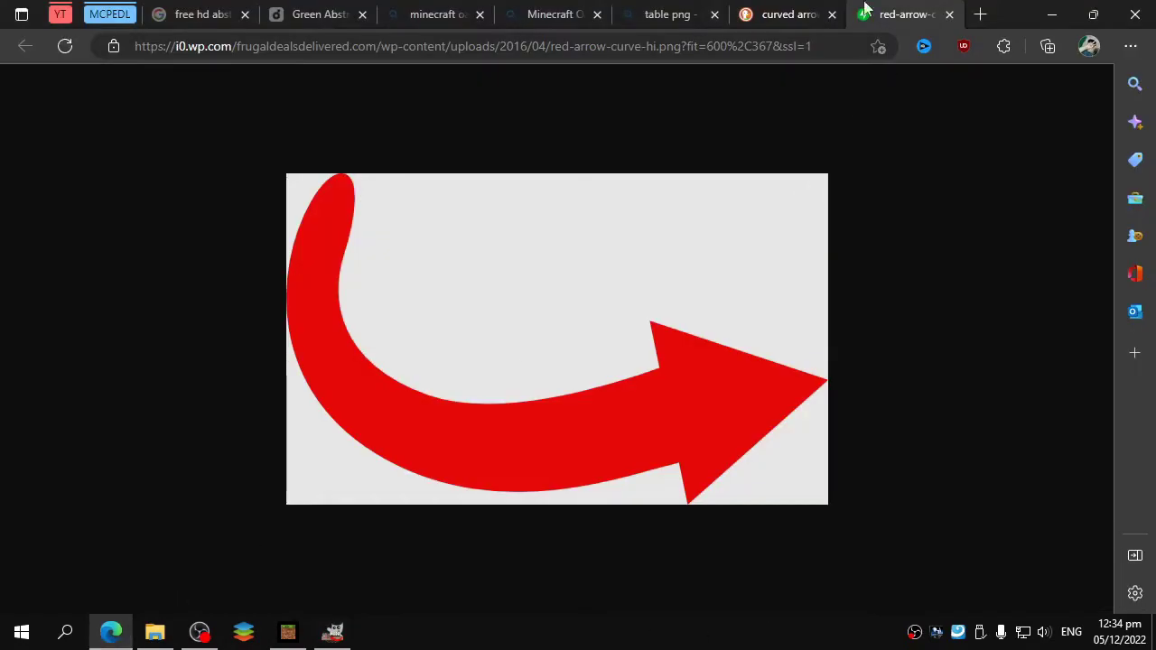
pyautogui.click(758, 13)
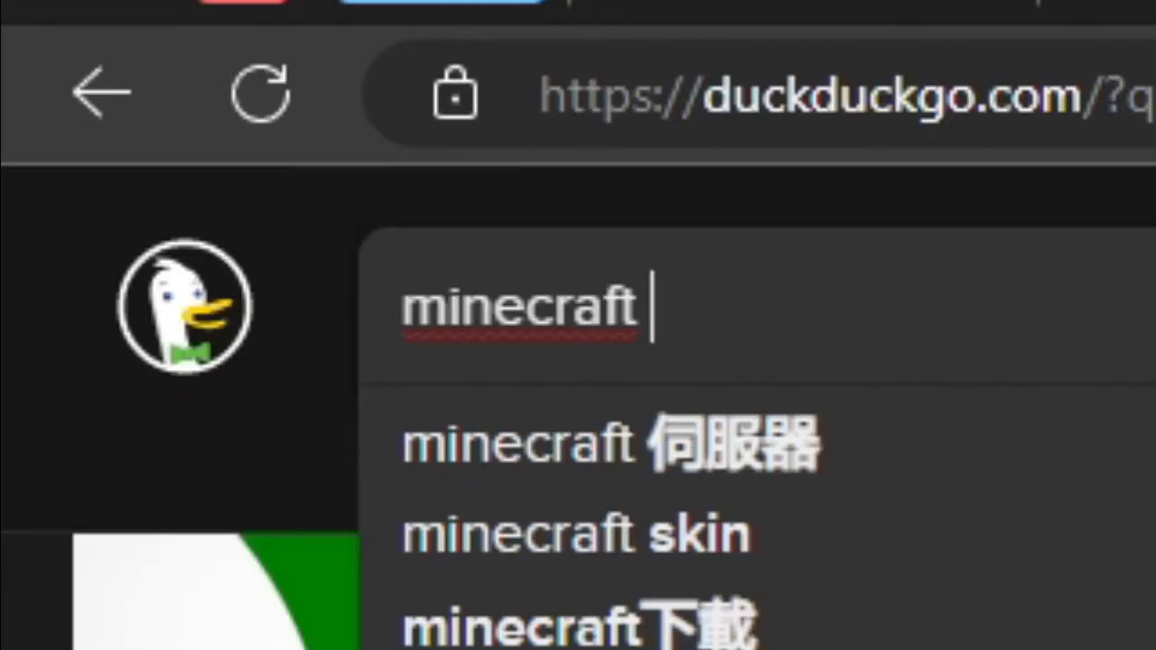
pyautogui.hotkey('ctrl', 'a')
pyautogui.write('hd')
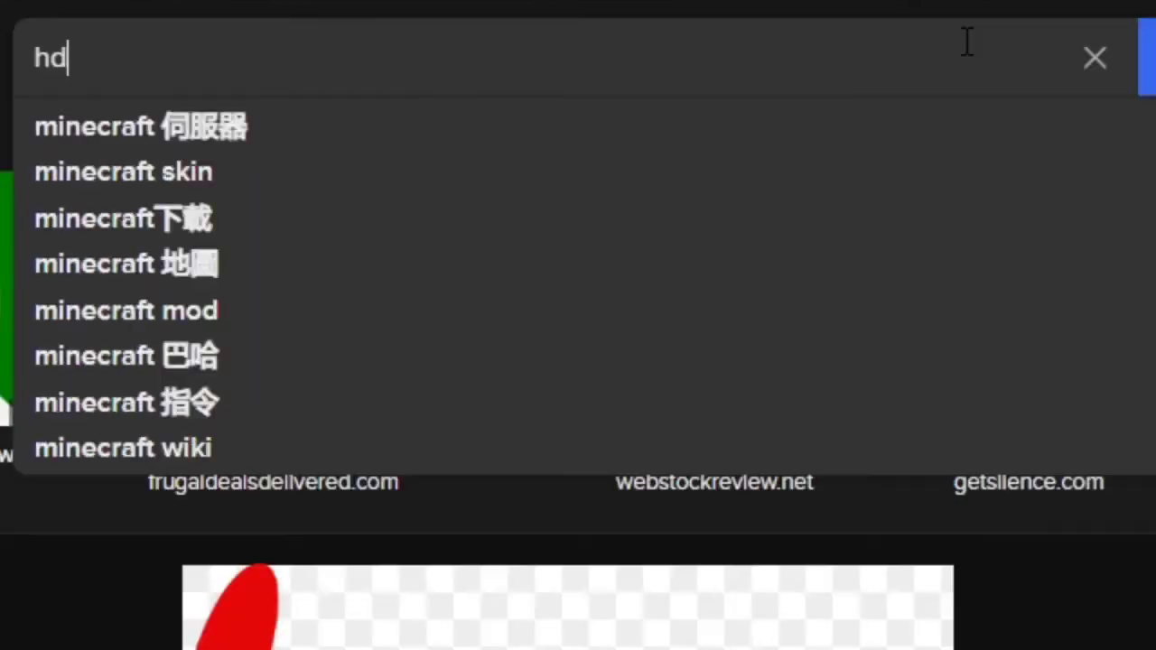
pyautogui.write(' minecraft wallpapers')
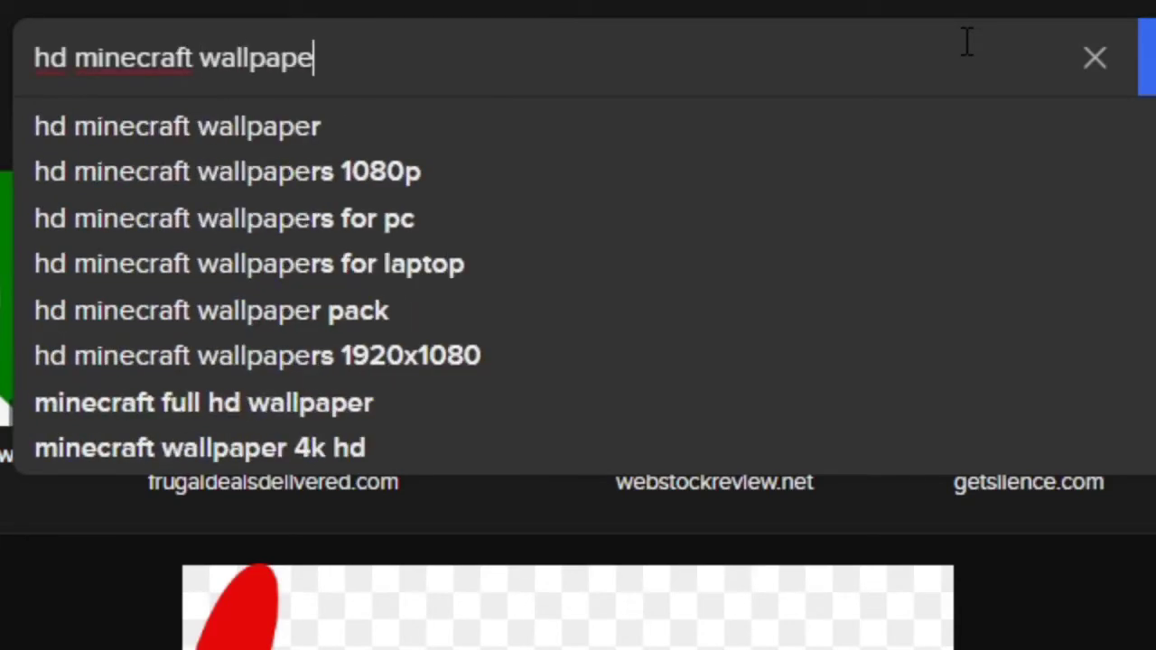
pyautogui.press('Return')
# - Open the image size filter for the wallpaper results and pick a Minecraft wallpaper
pyautogui.click(321, 176)
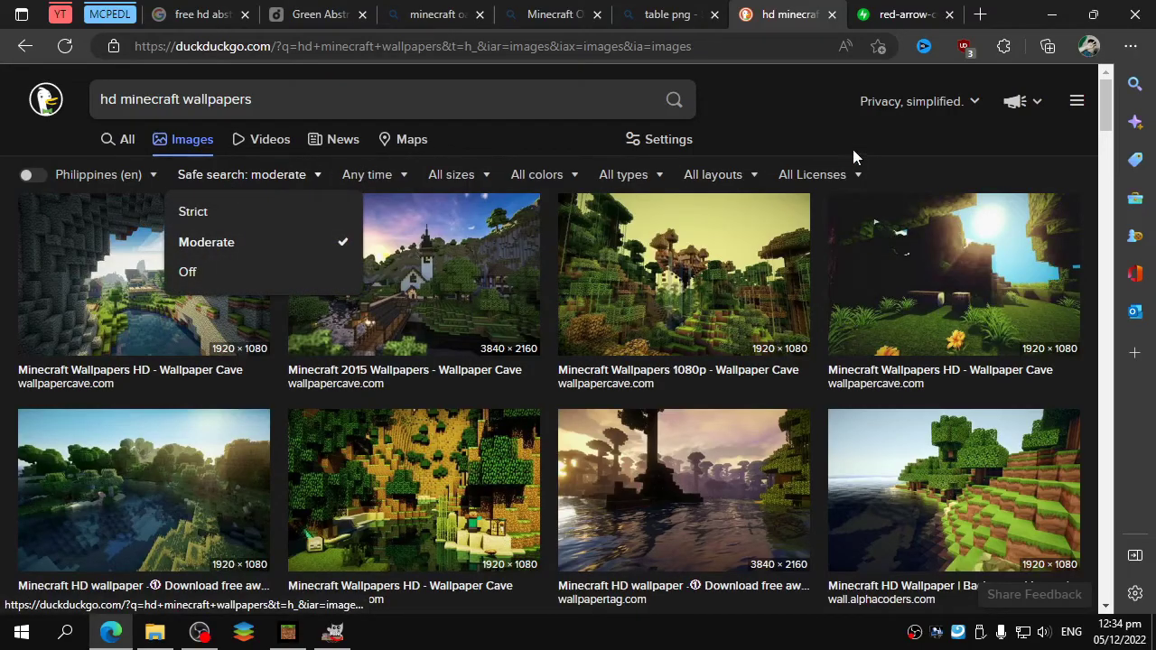
pyautogui.click(854, 153)
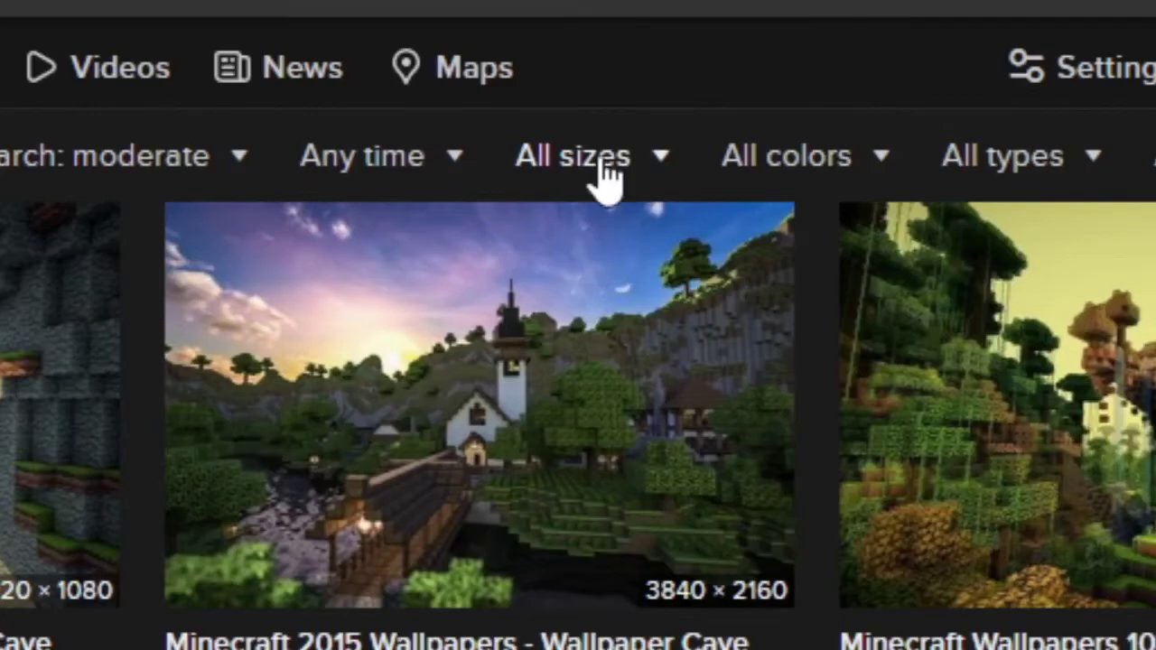
pyautogui.click(462, 179)
pyautogui.click(658, 554)
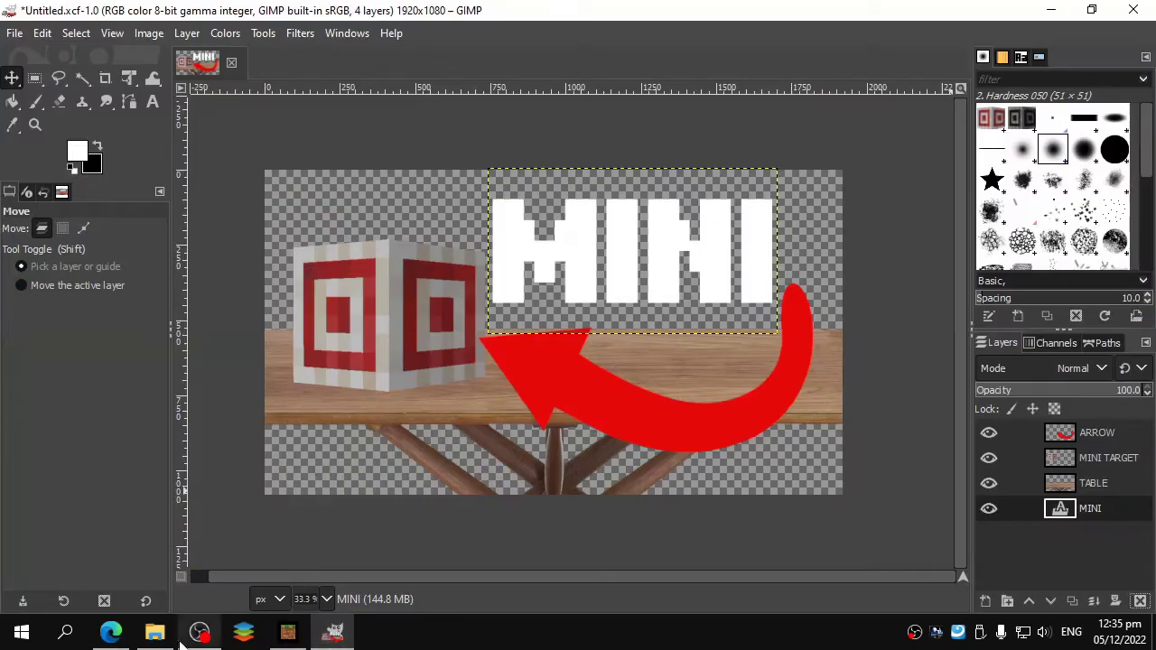
# - Add minecraft_trees_4k_hd.jpg from the Downloads folder to the GIMP thumbnail as a new layer
pyautogui.click(154, 632)
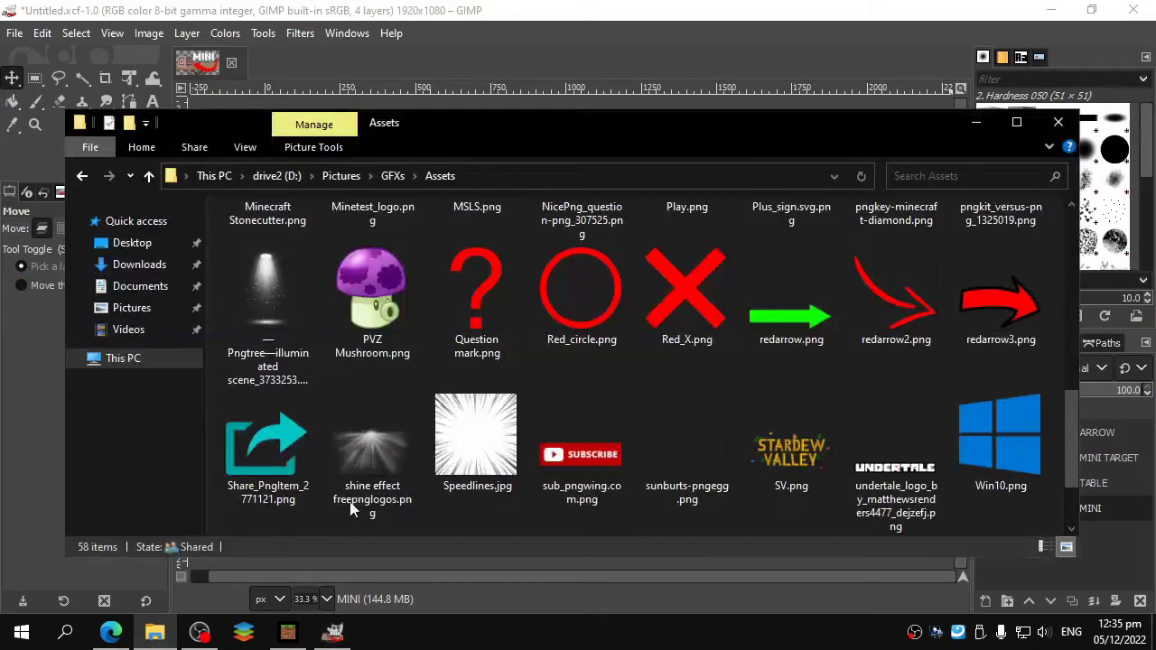
pyautogui.click(135, 264)
pyautogui.moveTo(503, 122); pyautogui.dragTo(914, 71)
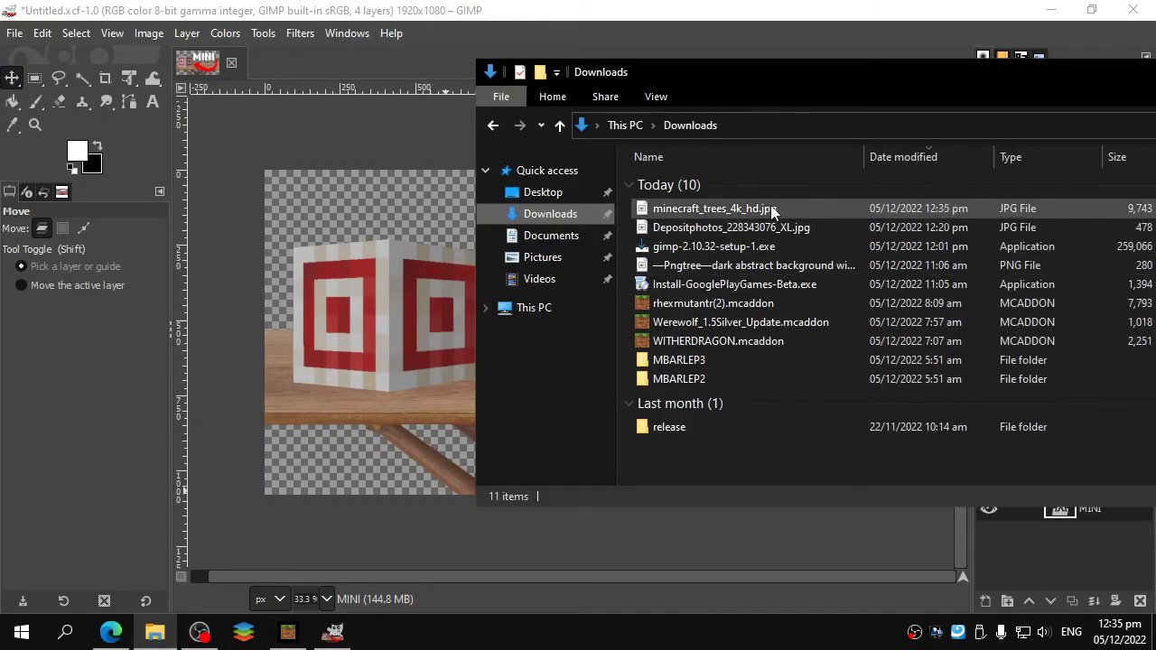
pyautogui.moveTo(774, 209); pyautogui.dragTo(628, 490)
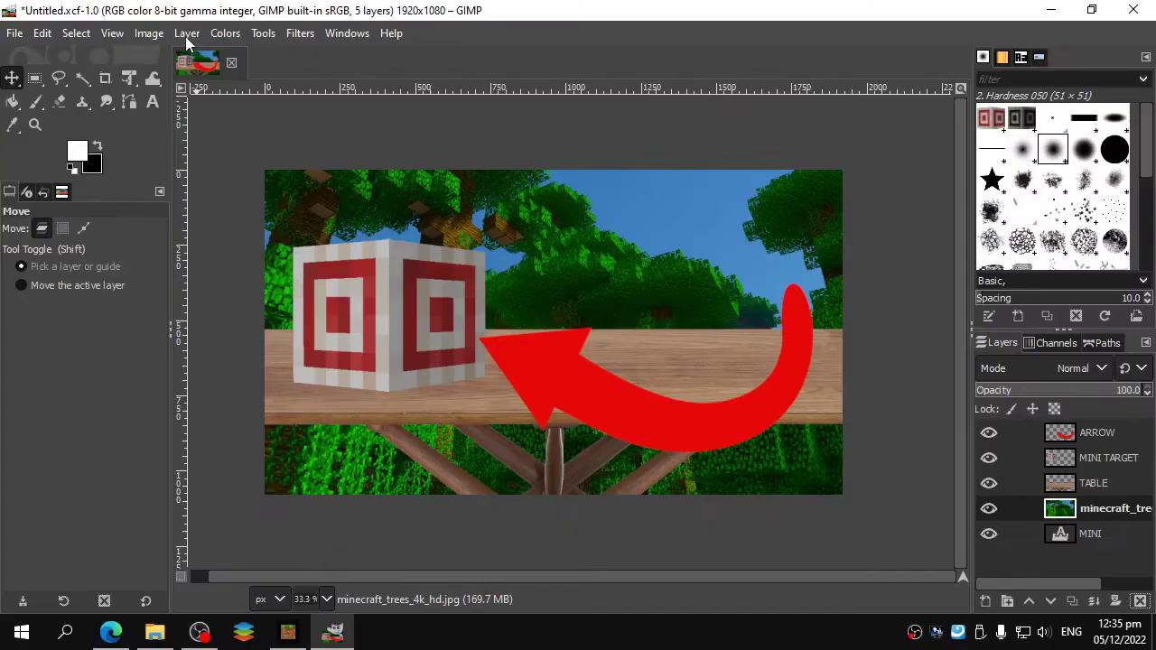
# - Scale the minecraft_trees_4k_hd layer to 1920 × 1080 px with LoHalo interpolation
pyautogui.click(186, 34)
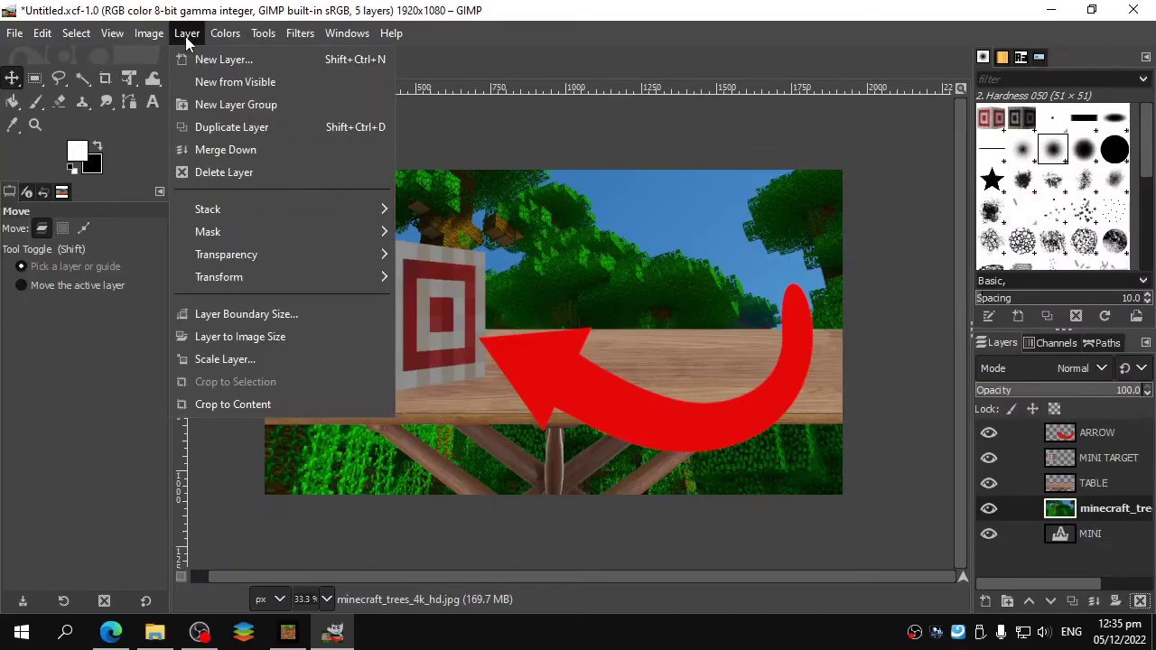
pyautogui.click(311, 360)
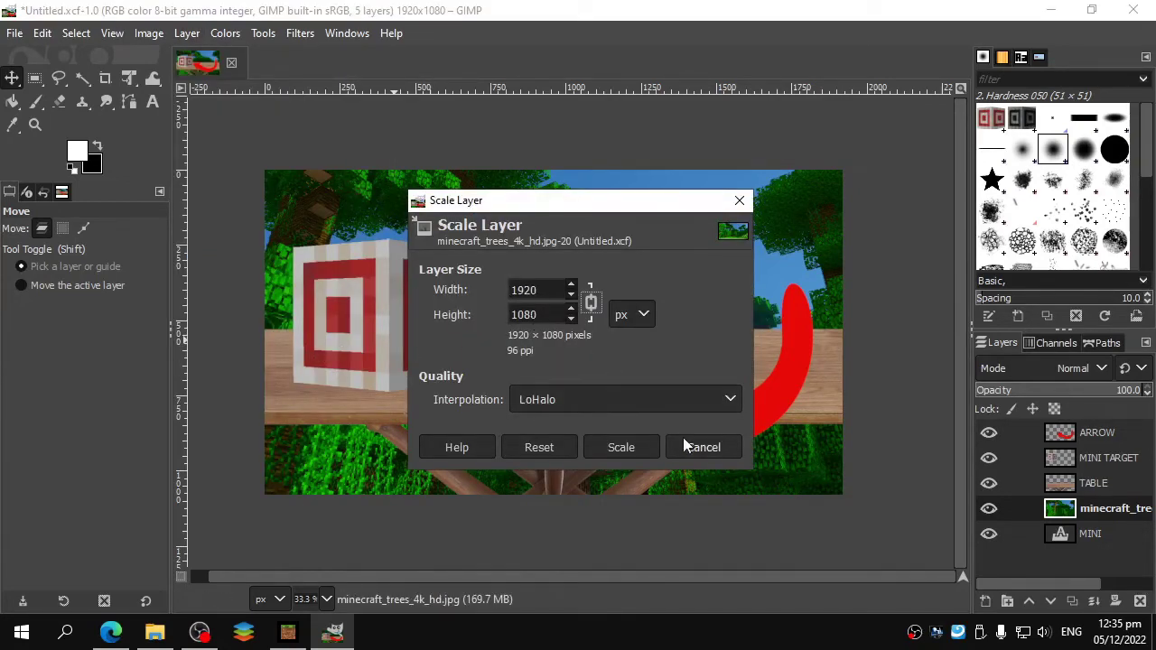
pyautogui.click(632, 447)
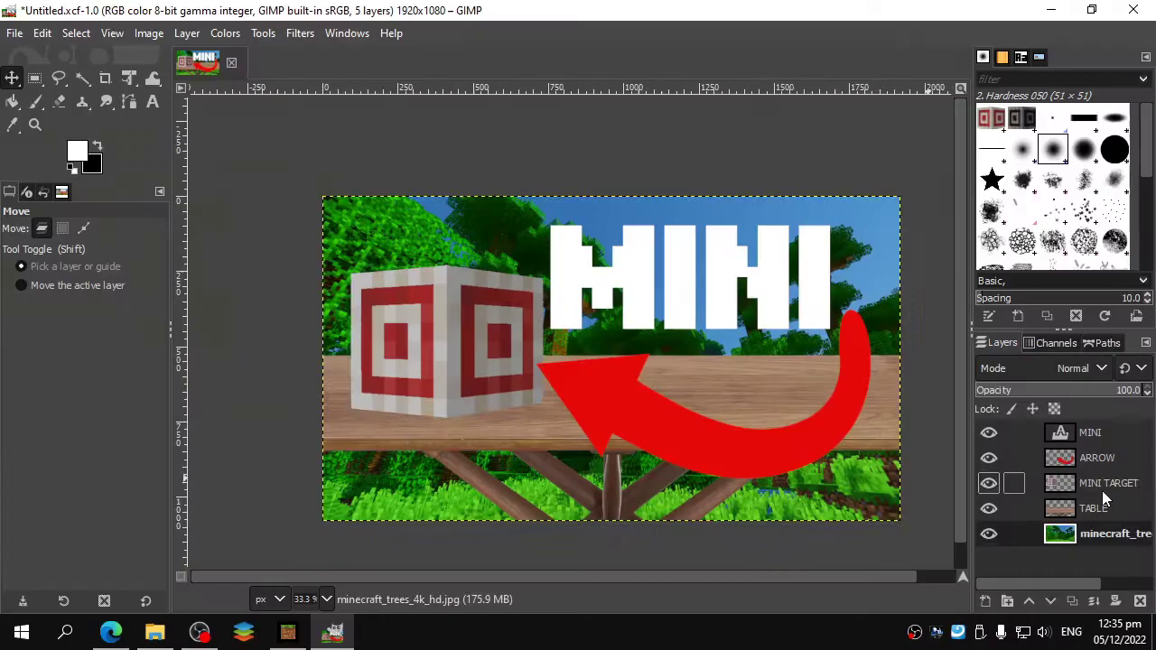
# - Brighten the MINI TARGET layer with Levels by setting the white input level to 175, comparing it with the unadjusted block
pyautogui.click(1097, 488)
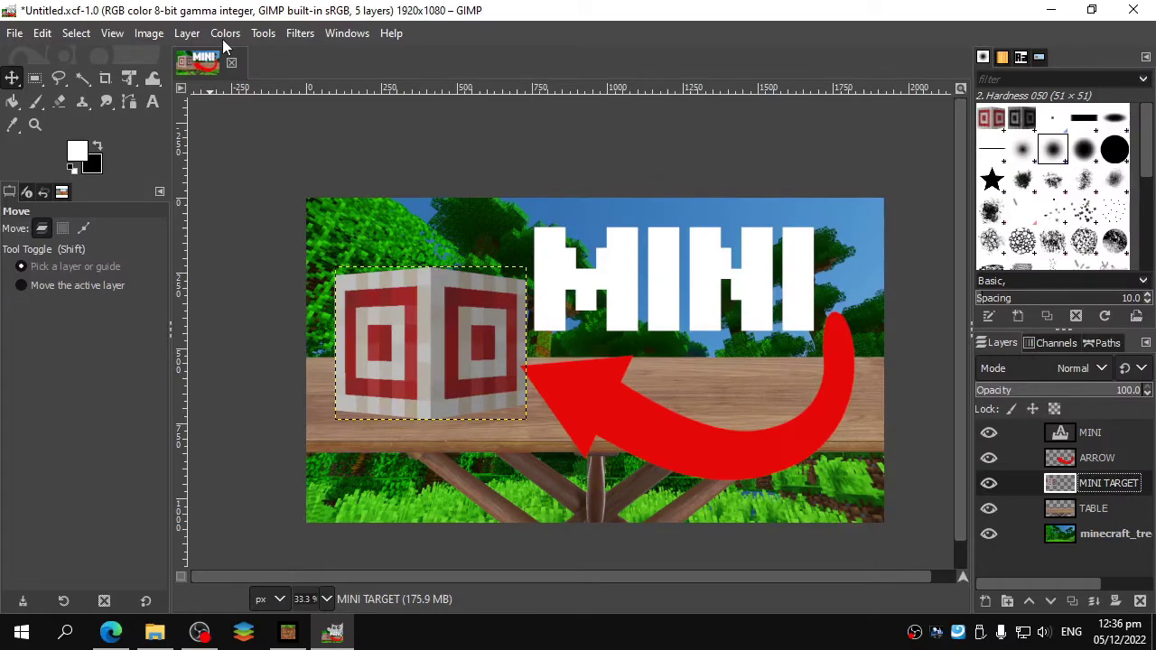
pyautogui.click(224, 32)
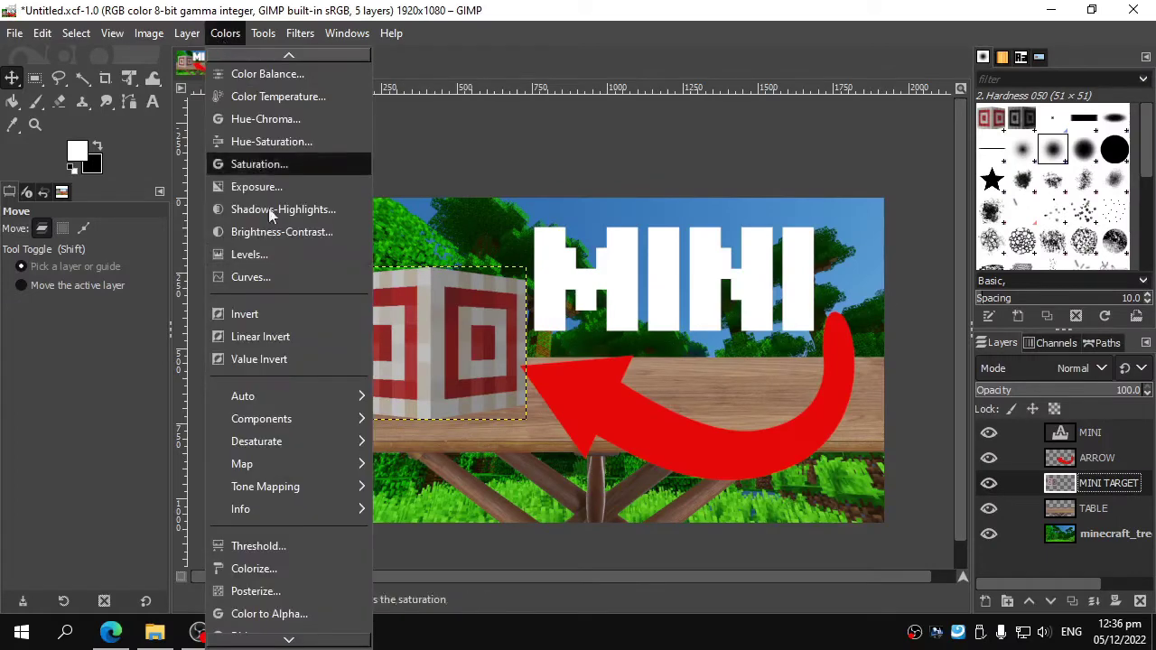
pyautogui.click(290, 251)
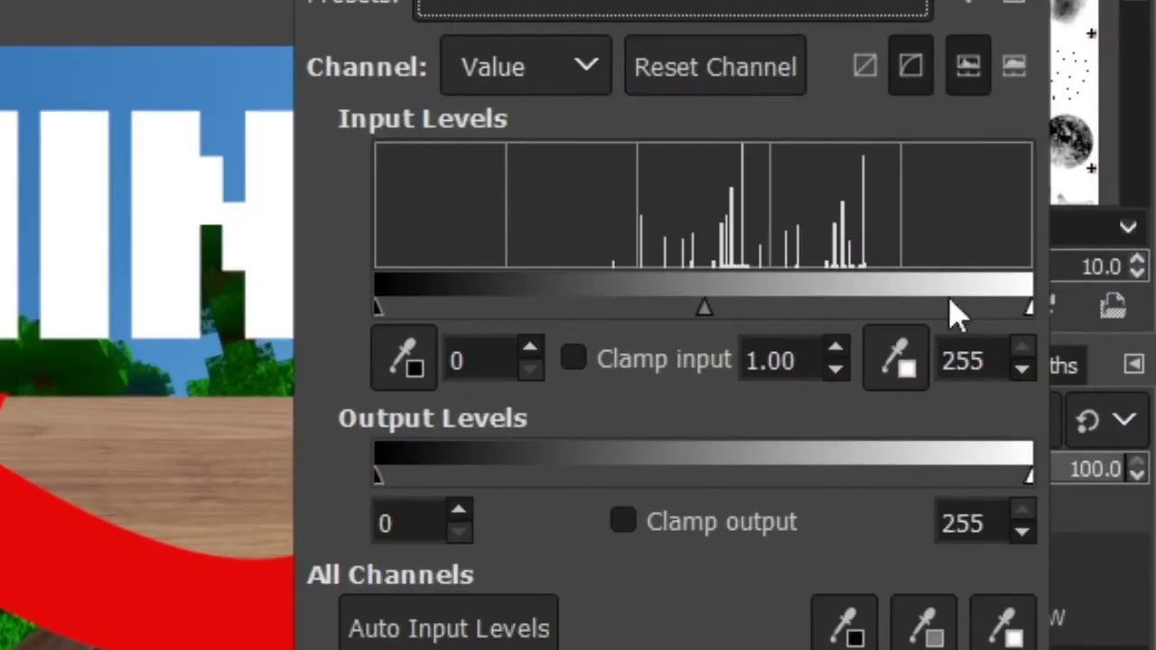
pyautogui.moveTo(957, 314); pyautogui.dragTo(867, 307)
pyautogui.moveTo(379, 307); pyautogui.dragTo(89, 307)
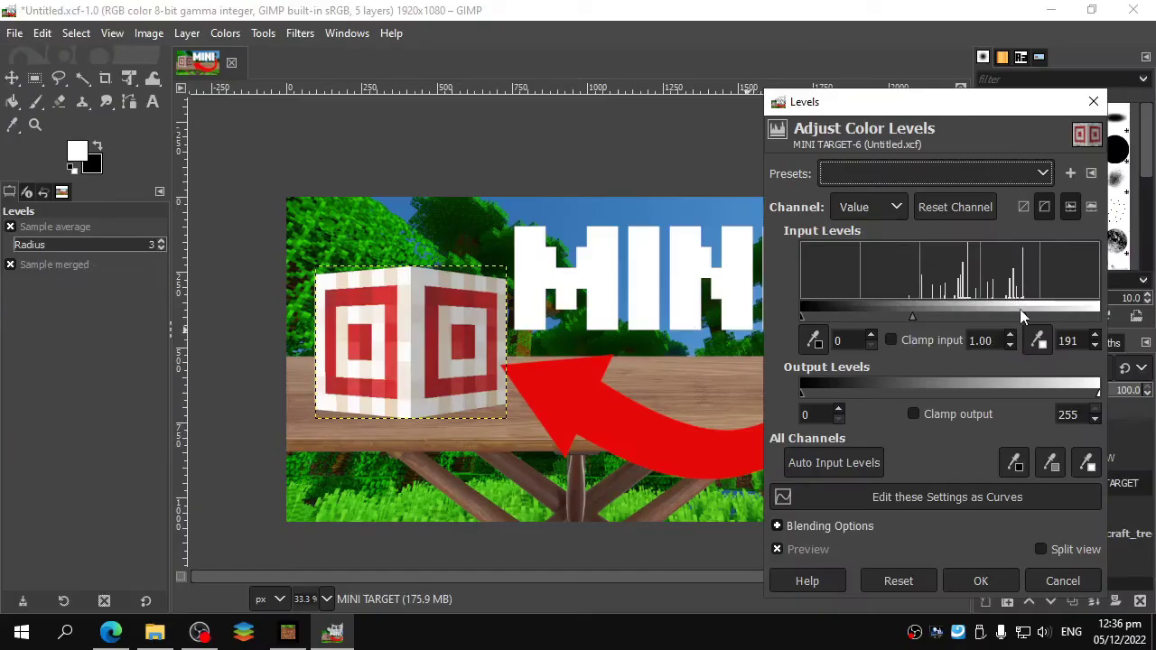
pyautogui.moveTo(1022, 312)
pyautogui.mouseDown()
pyautogui.moveTo(960, 312)
pyautogui.moveTo(1004, 314)
pyautogui.mouseUp()
pyautogui.click(827, 549)
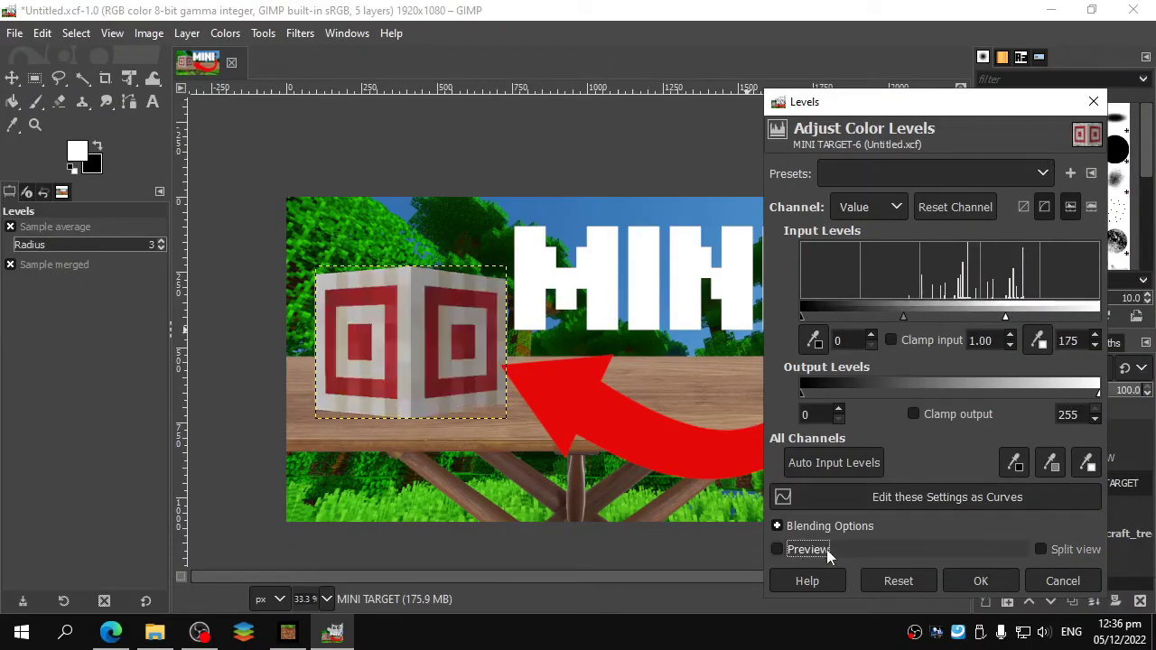
pyautogui.click(980, 580)
# - Create a transparent 1920 × 1080 px layer named Vignette directly above the Minecraft trees background
pyautogui.click(1017, 538)
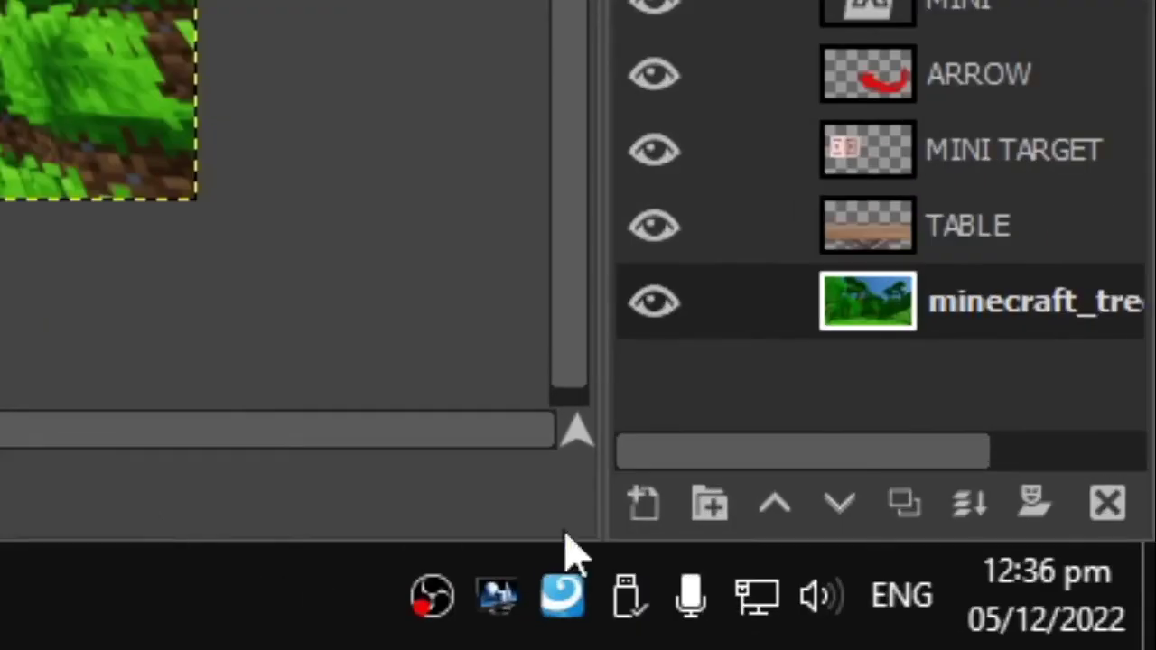
pyautogui.click(646, 506)
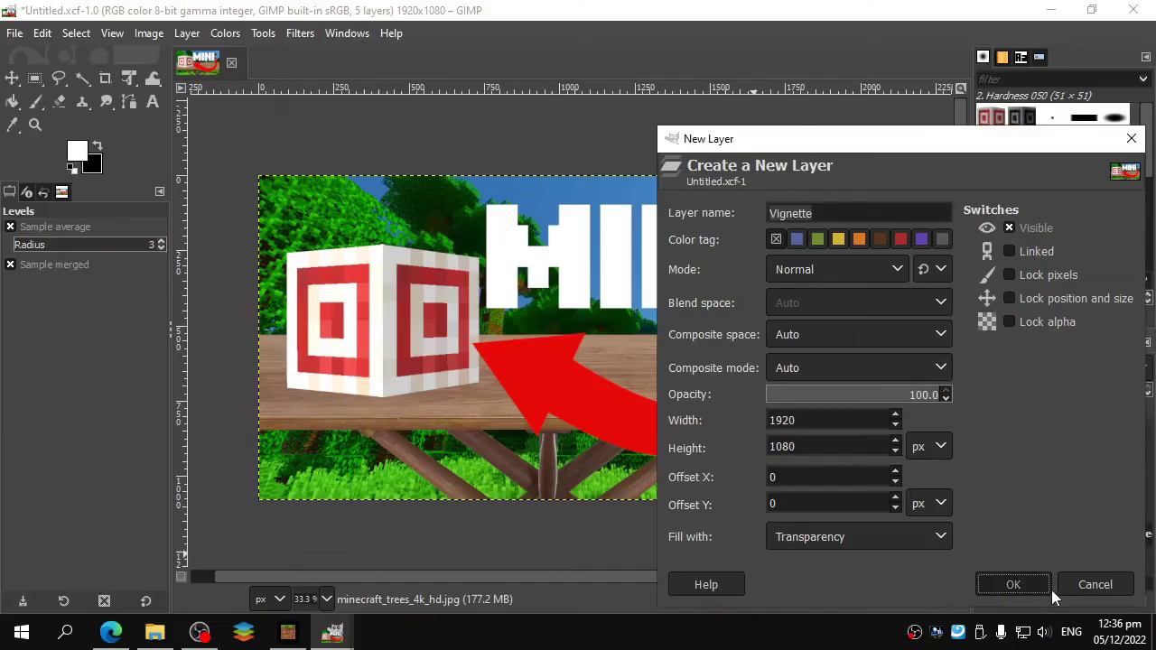
pyautogui.click(1051, 590)
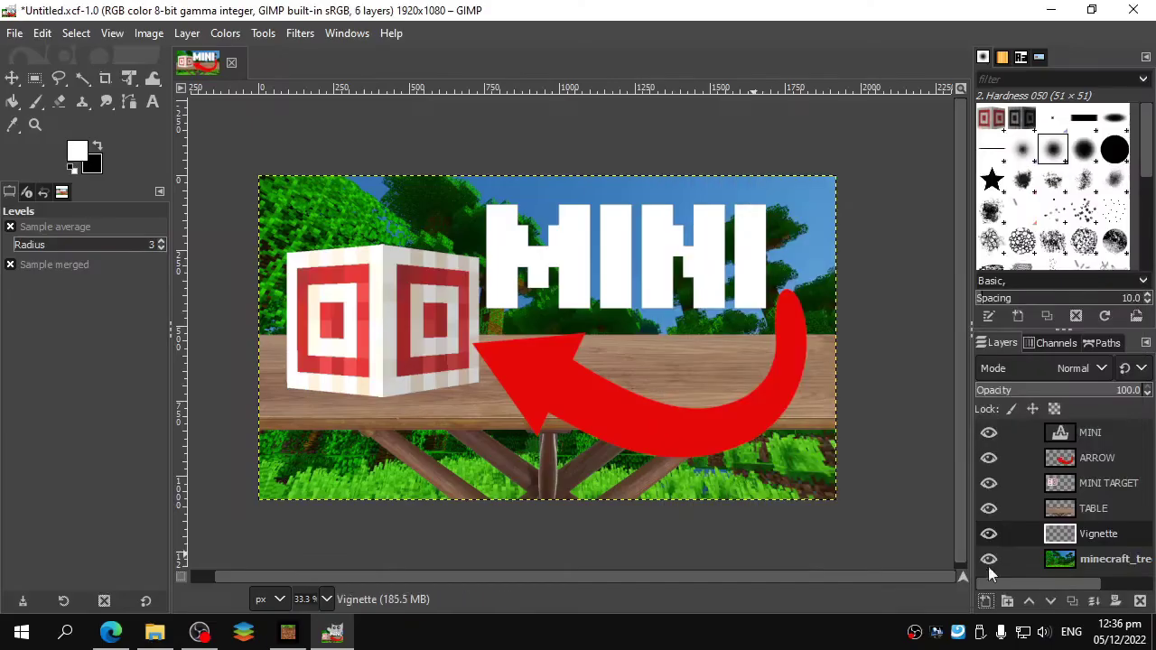
# - Apply a circular black Vignette filter to the Vignette layer with radius 1.605 and gamma 5.145, shifting its centre toward the target block
pyautogui.click(296, 34)
pyautogui.moveTo(479, 232)
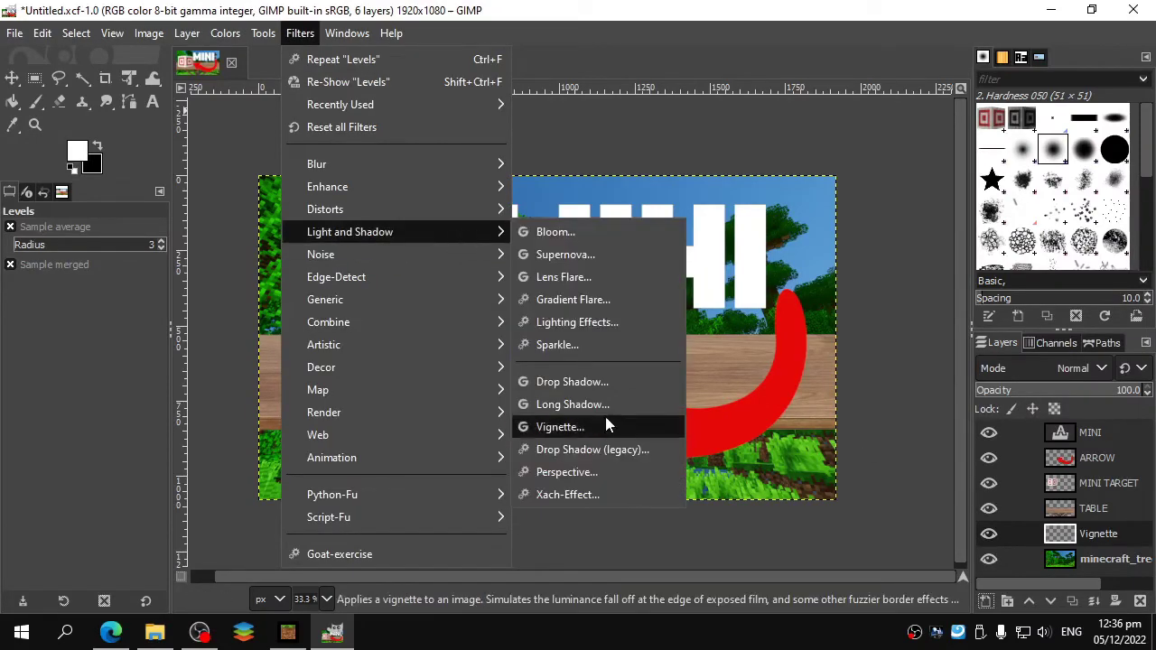
pyautogui.click(560, 426)
pyautogui.click(961, 325)
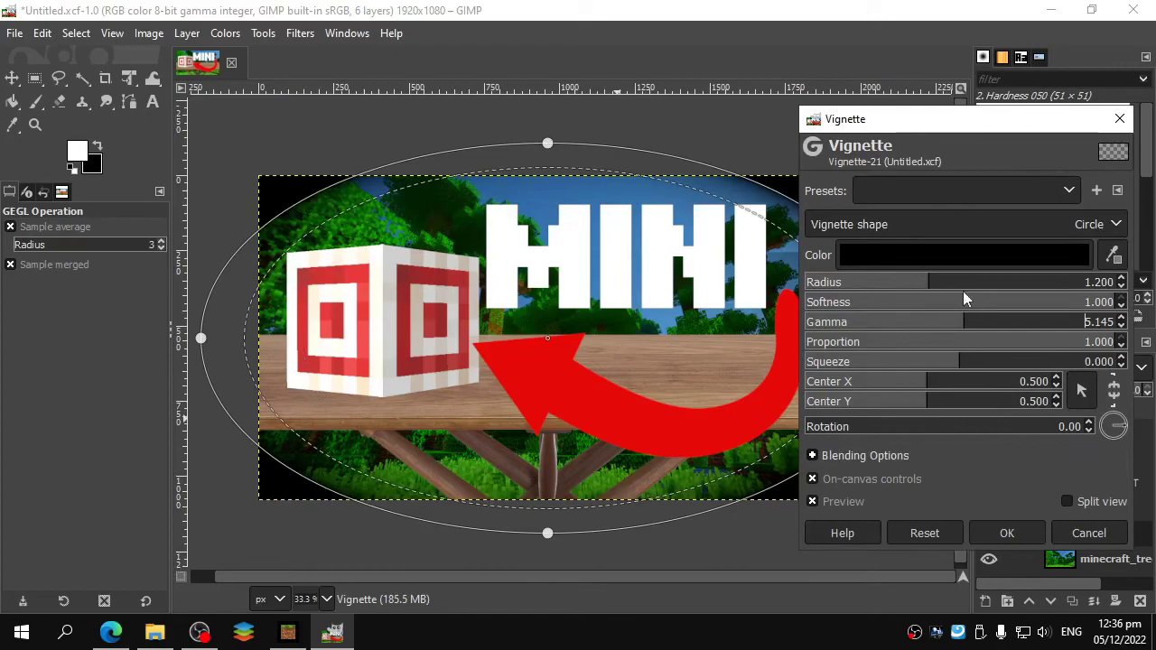
pyautogui.click(963, 285)
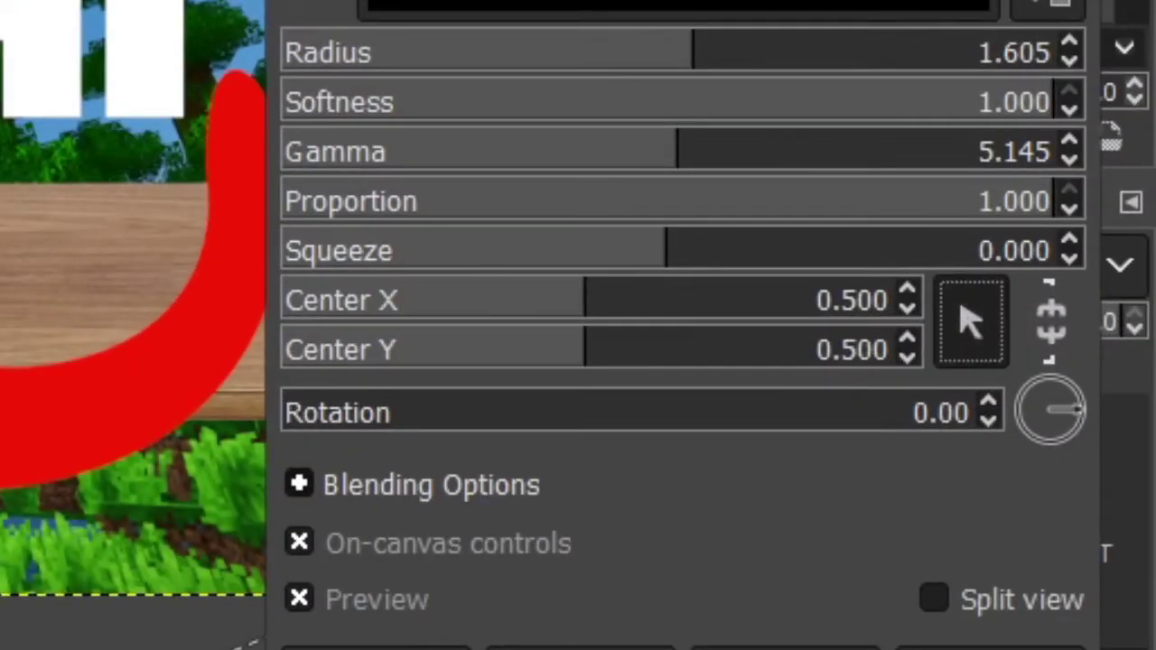
pyautogui.moveTo(563, 327); pyautogui.dragTo(794, 328)
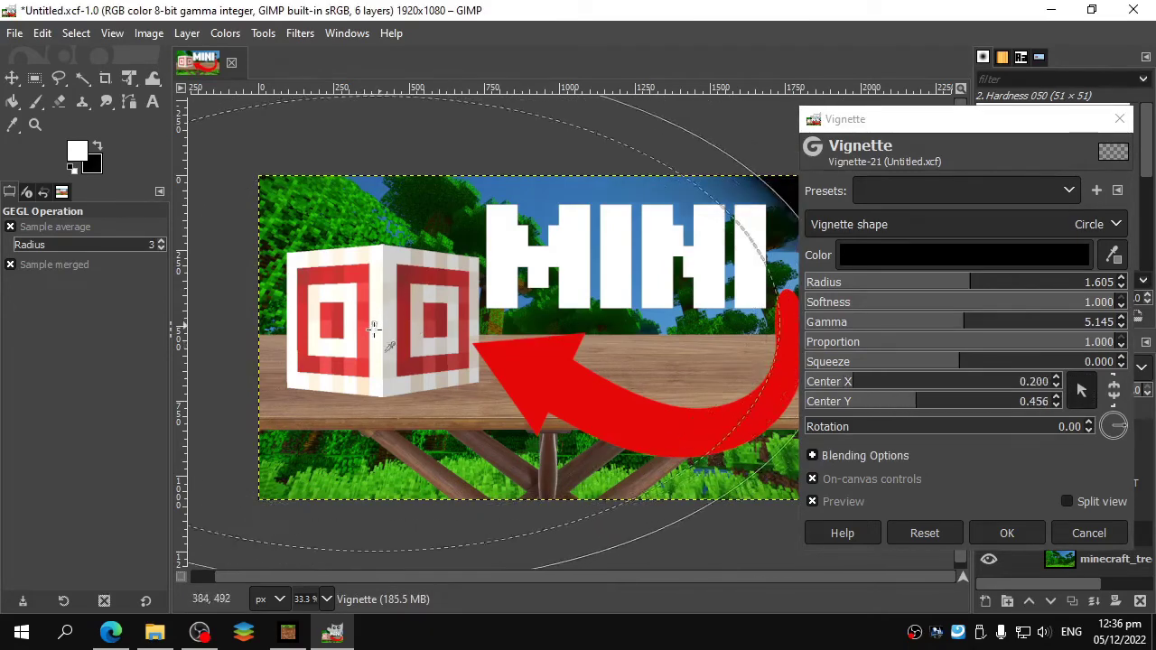
pyautogui.click(1032, 393)
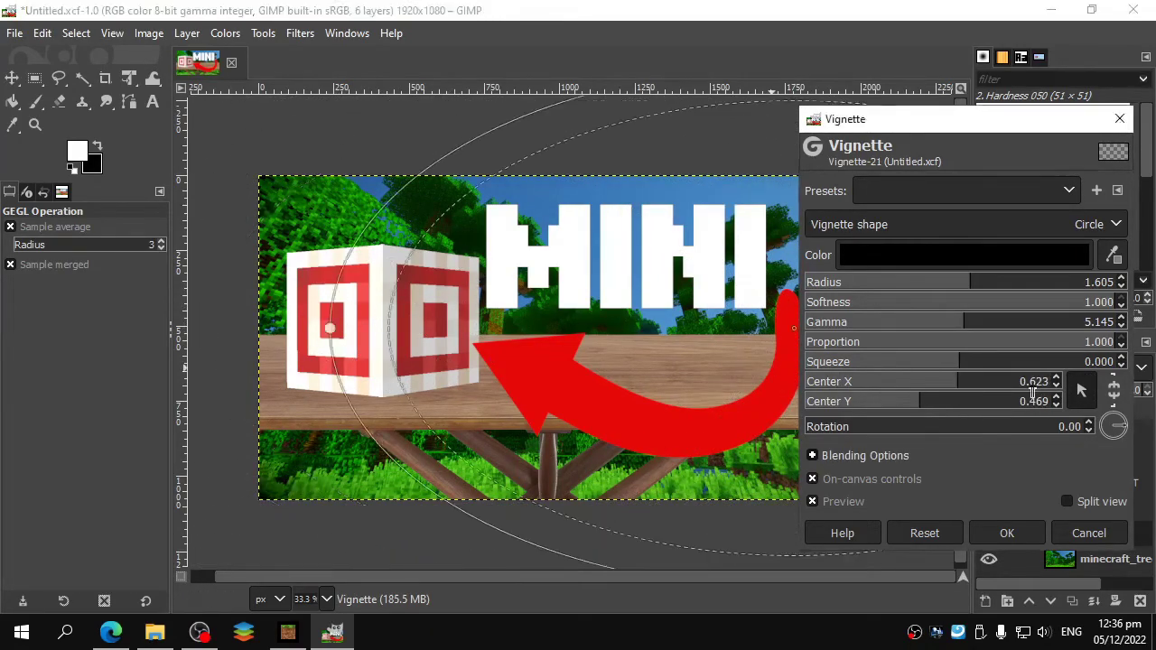
pyautogui.click(1032, 382)
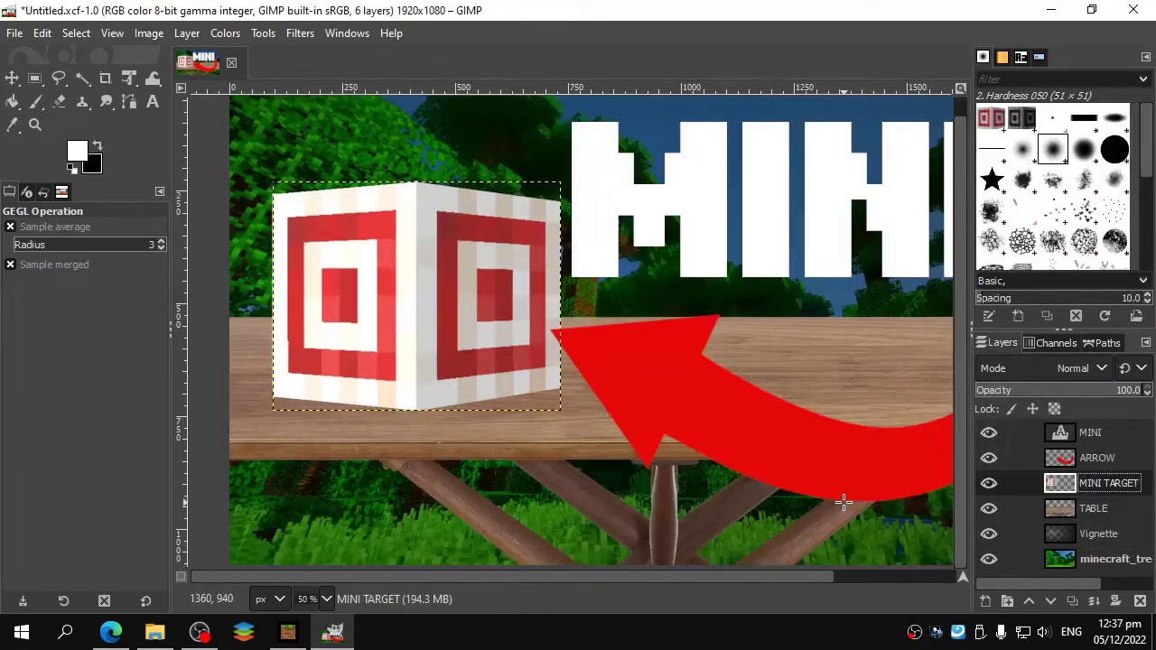
# - Create a transparent 1920 × 1080 px layer named TARGER SHADOW between the MINI TARGET and TABLE layers
pyautogui.hotkey('shift', 'ctrl', 'n')
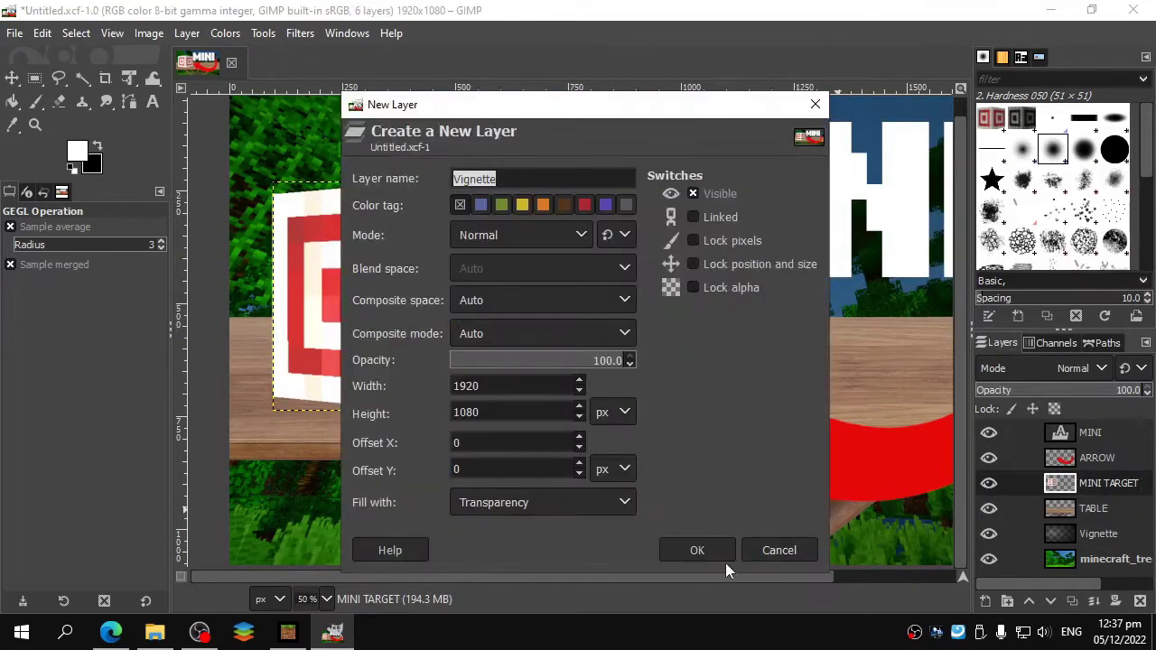
pyautogui.click(721, 549)
pyautogui.doubleClick(1095, 505)
pyautogui.write('TARGET S')
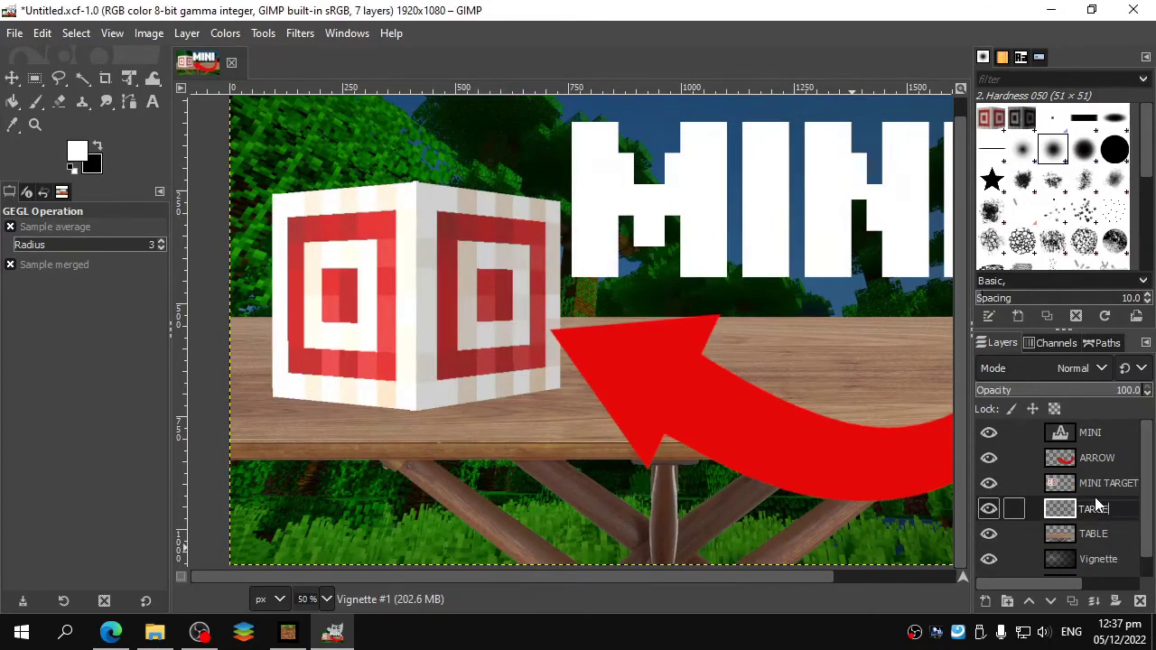
pyautogui.write('HADOW')
pyautogui.press('Return')
# - Set up the Paintbrush with the 2. Block 02 brush at size 710, hardness 100 and force 100
pyautogui.press('p')
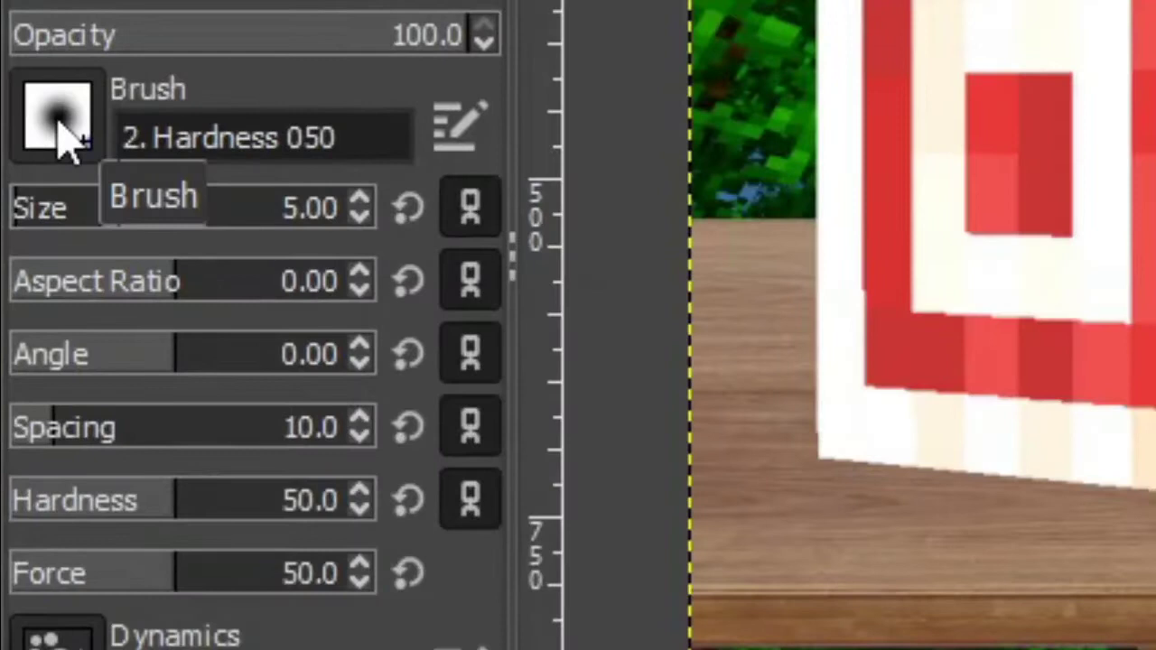
pyautogui.click(18, 284)
pyautogui.click(330, 203)
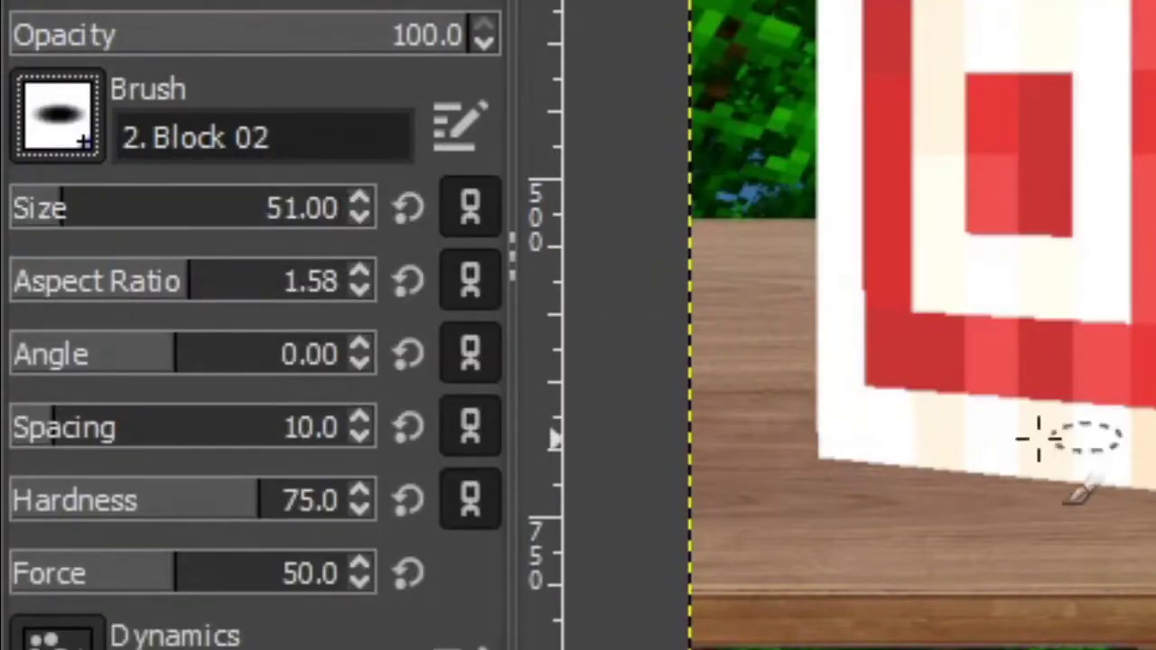
pyautogui.doubleClick(271, 208)
pyautogui.write('300')
pyautogui.press('Return')
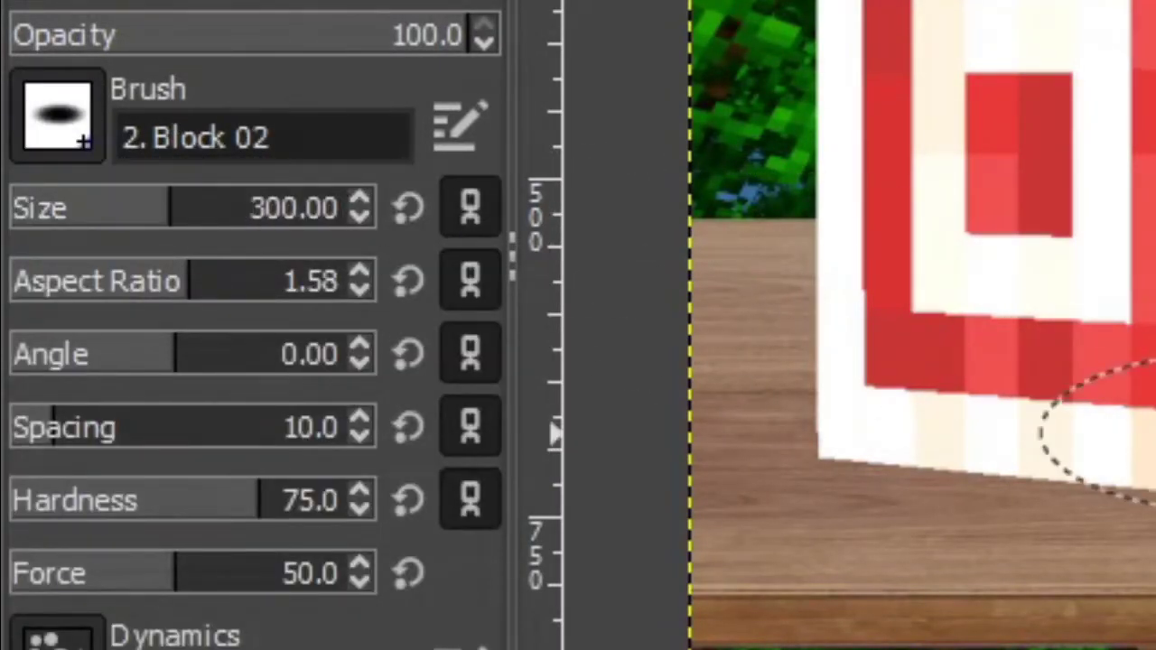
pyautogui.moveTo(248, 219)
pyautogui.mouseDown()
pyautogui.moveTo(264, 217)
pyautogui.moveTo(212, 212)
pyautogui.moveTo(286, 276)
pyautogui.mouseUp()
pyautogui.click(405, 501)
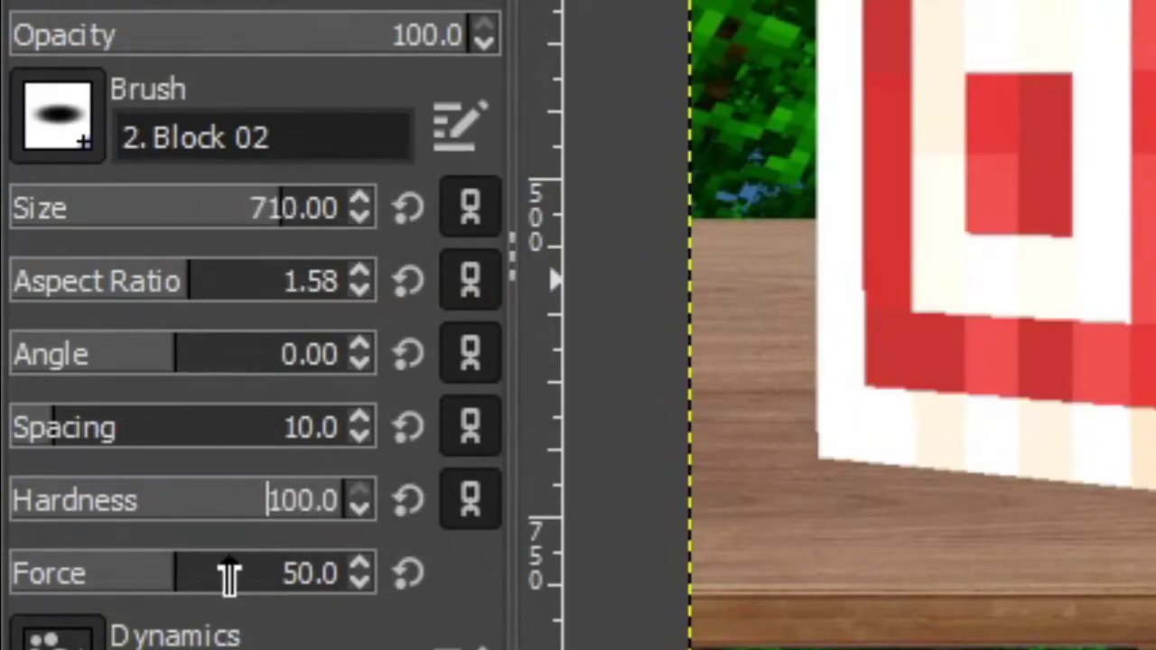
pyautogui.moveTo(227, 581); pyautogui.dragTo(389, 596)
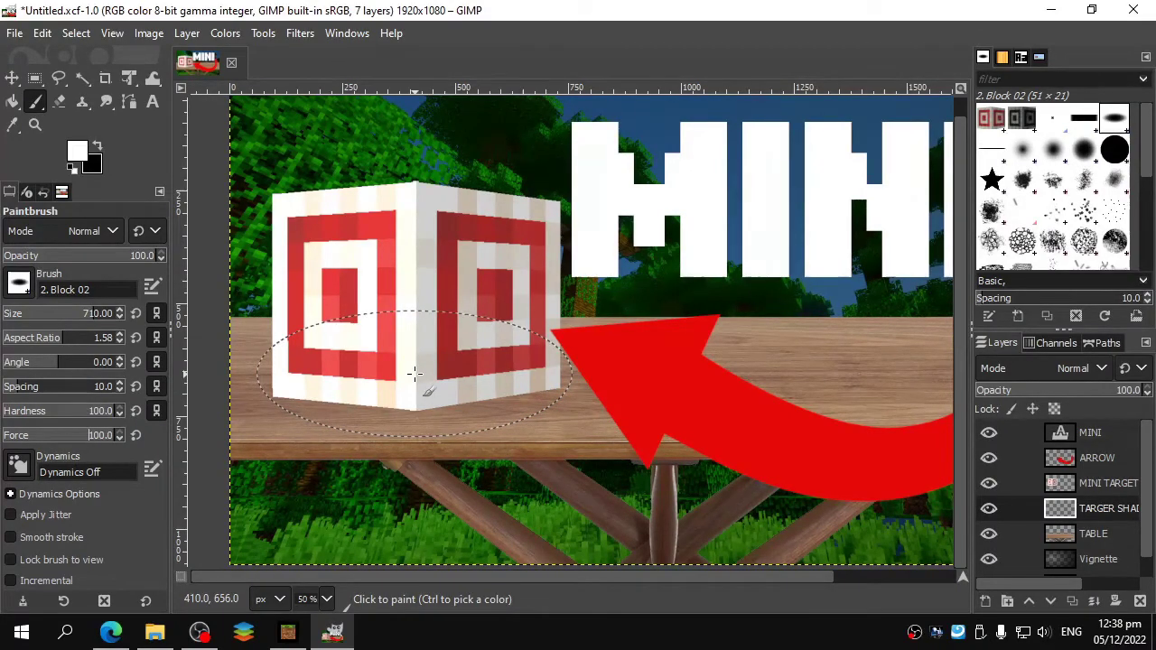
pyautogui.click(416, 374)
pyautogui.scroll(-1, 678, 388)
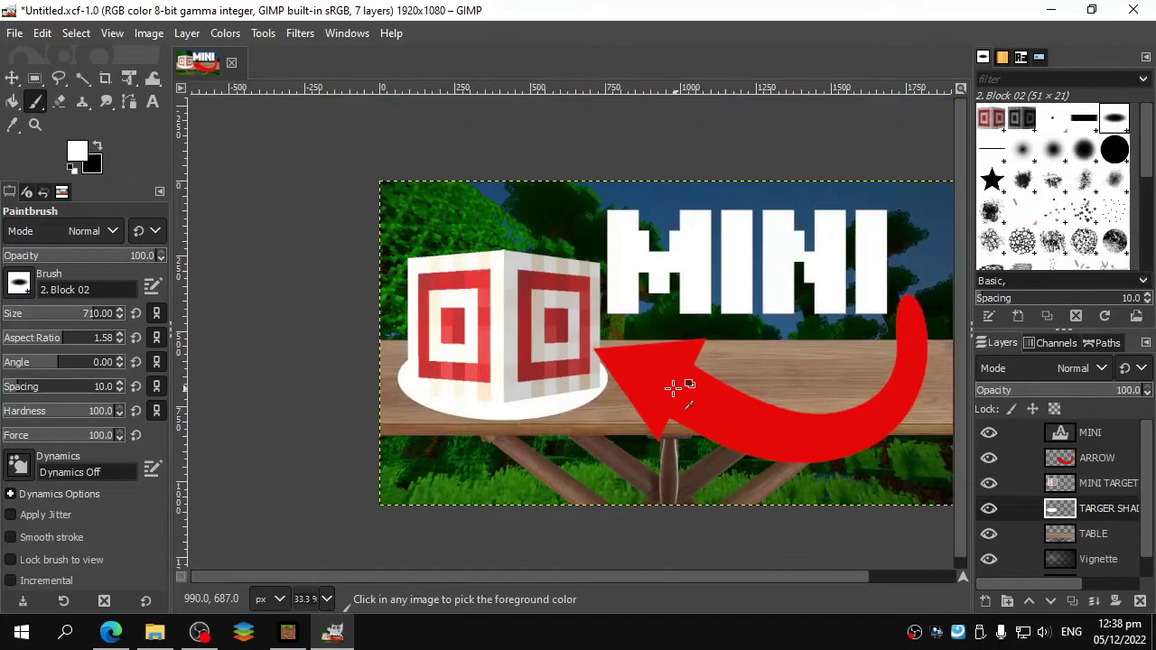
pyautogui.scroll(2, 678, 387)
pyautogui.hotkey('ctrl', 'z')
# - Paint a single black elliptical shadow beneath the target block on the TARGER SHADOW layer, repositioning the dab for a better fit
pyautogui.press('x')
pyautogui.click(401, 373)
pyautogui.scroll(-1, 401, 379)
pyautogui.scroll(1, 401, 379)
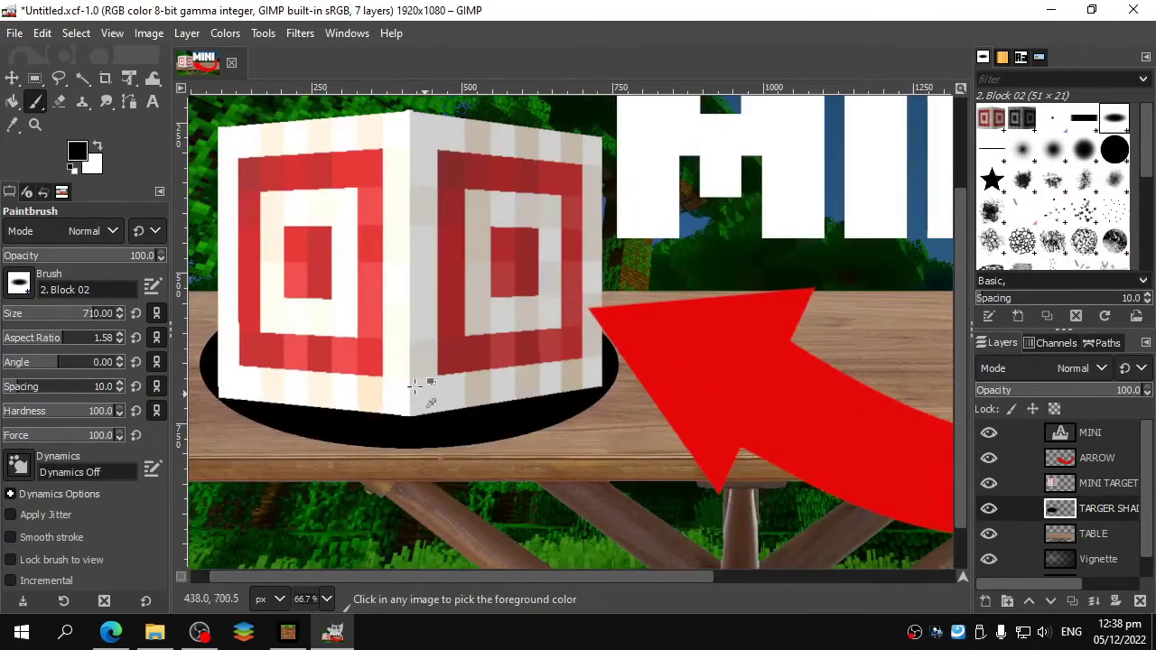
pyautogui.hotkey('ctrl', 'z')
pyautogui.click(403, 364)
# - Lower the TARGER SHADOW layer's opacity for a translucent shadow and inspect it against the table
pyautogui.click(1052, 18)
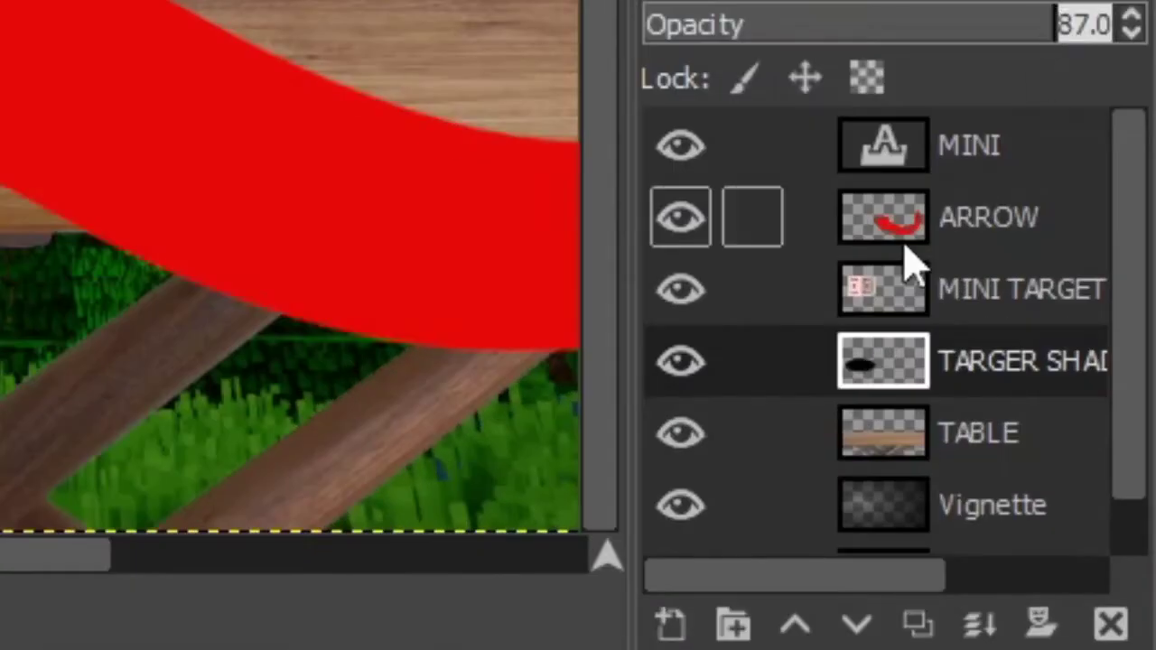
pyautogui.moveTo(1068, 20); pyautogui.dragTo(975, 80)
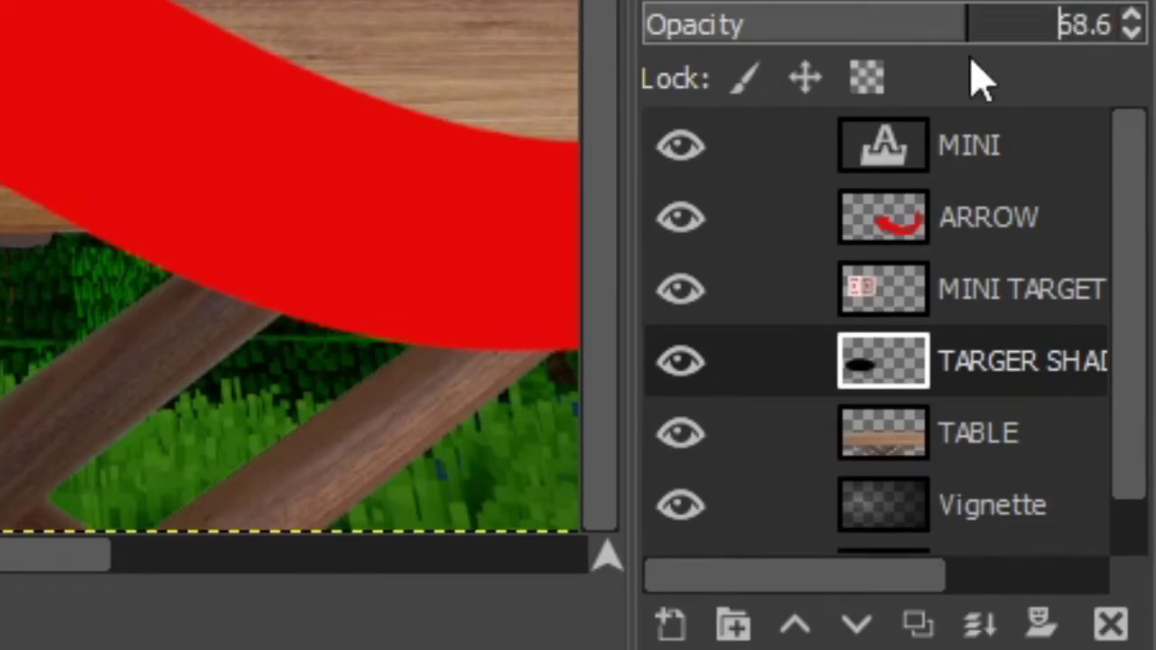
pyautogui.click(1055, 28)
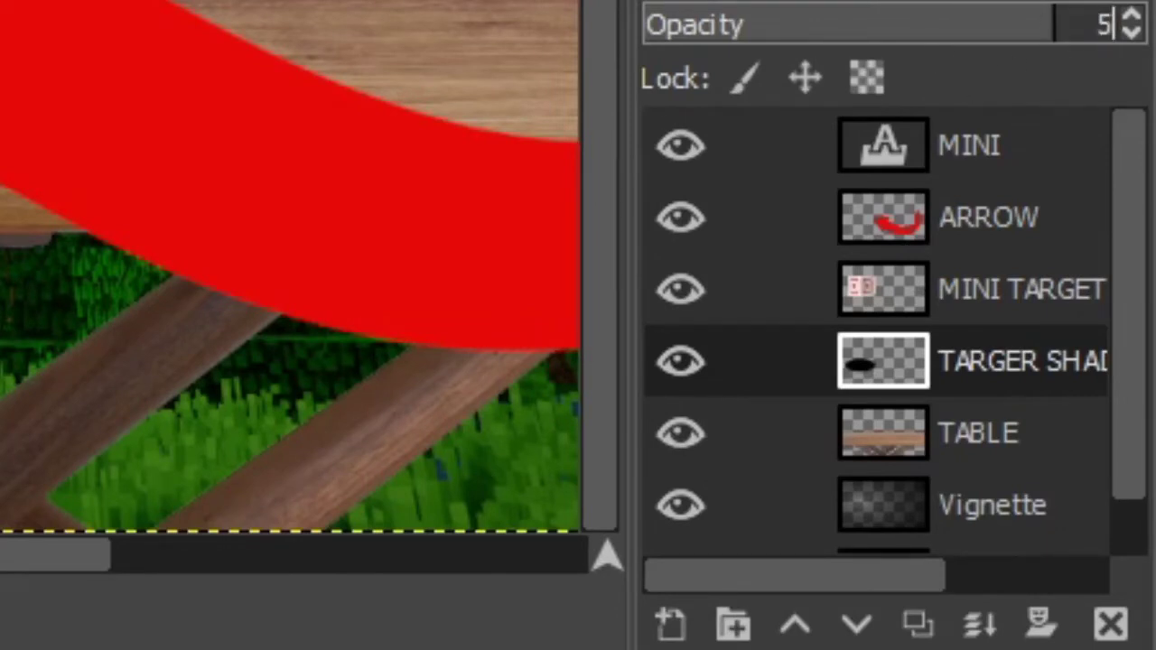
pyautogui.press('Return')
pyautogui.scroll(-1, 931, 373)
pyautogui.click(1078, 562)
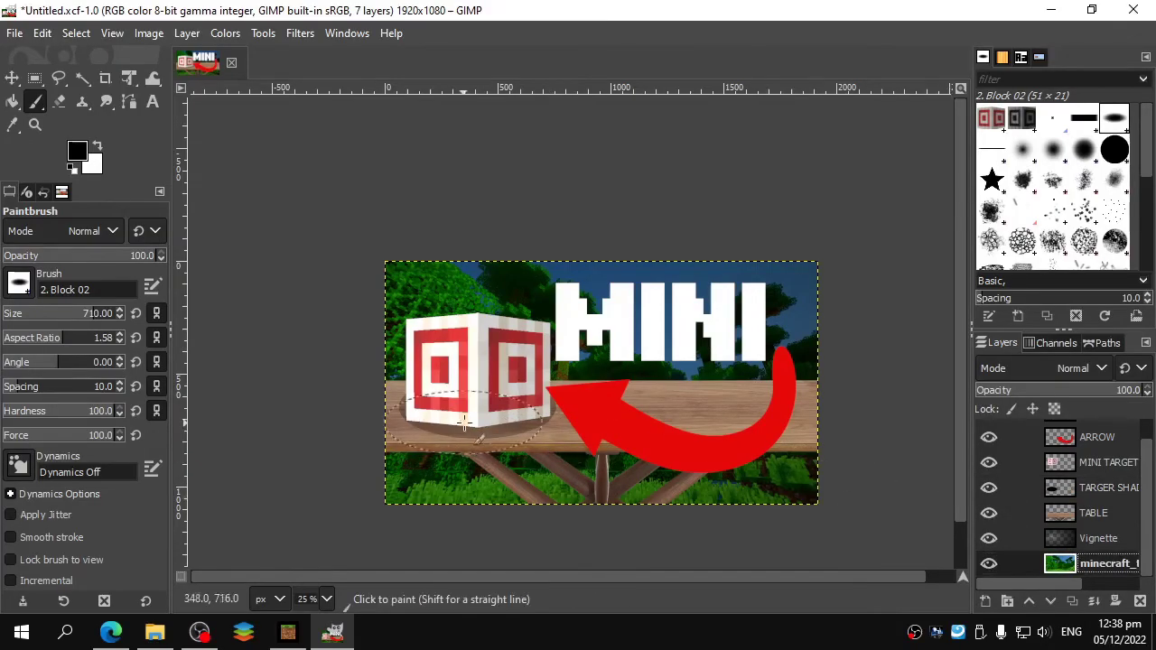
pyautogui.scroll(3, 468, 413)
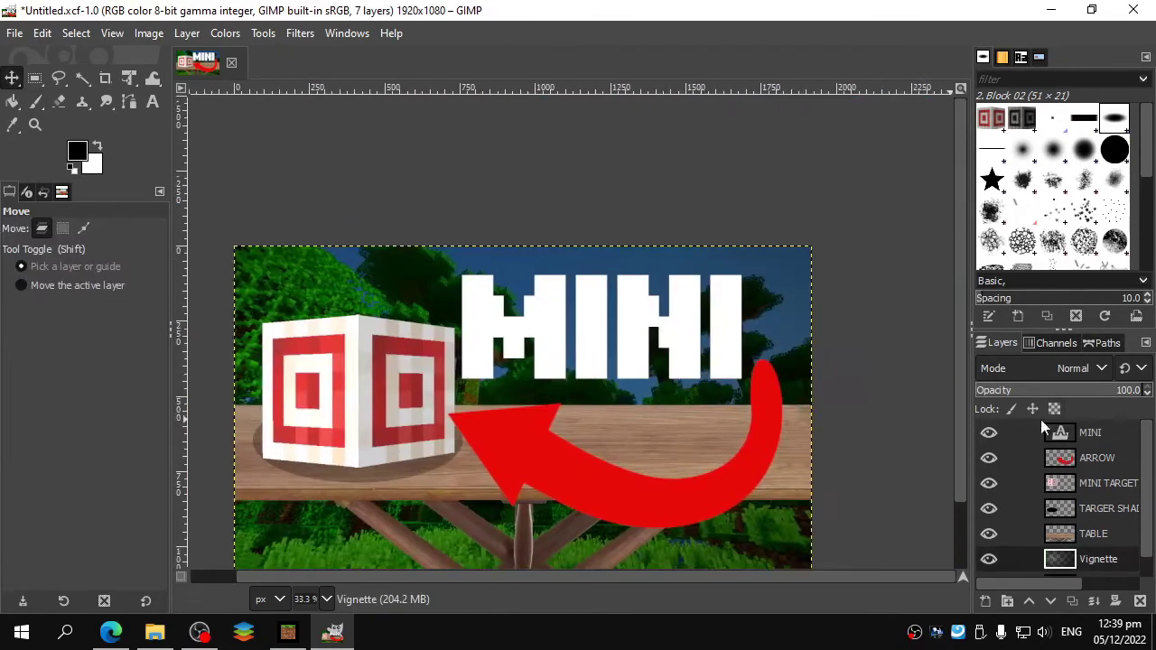
# - Crop the MINI text layer to its content
pyautogui.click(1066, 433)
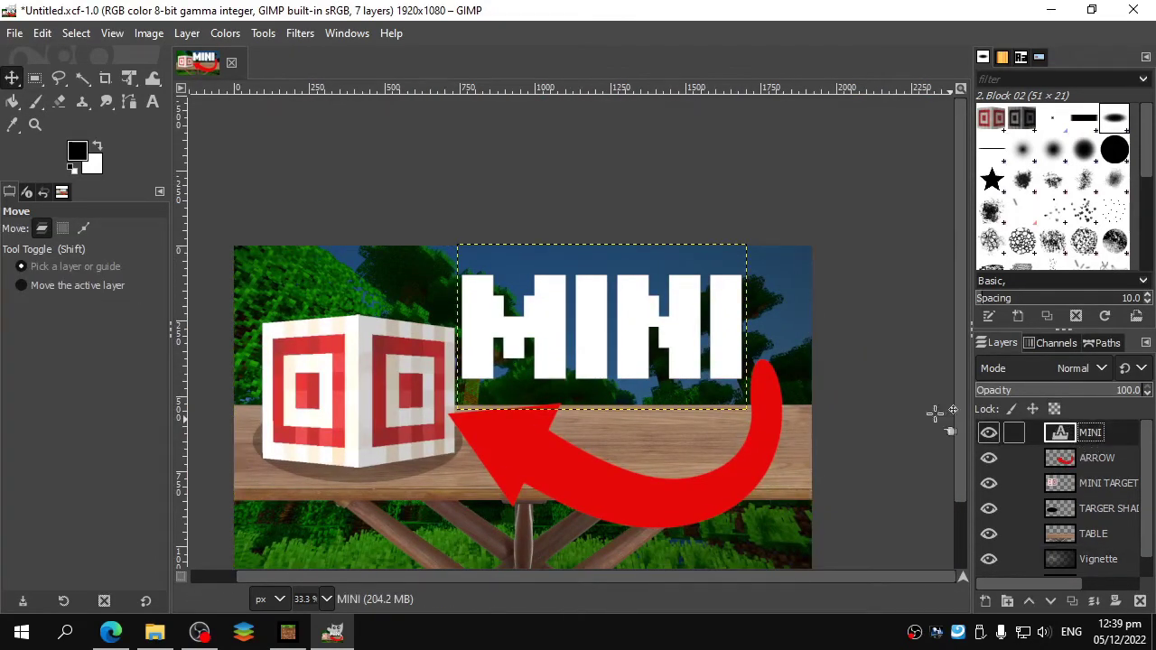
pyautogui.rightClick(608, 363)
pyautogui.moveTo(637, 459)
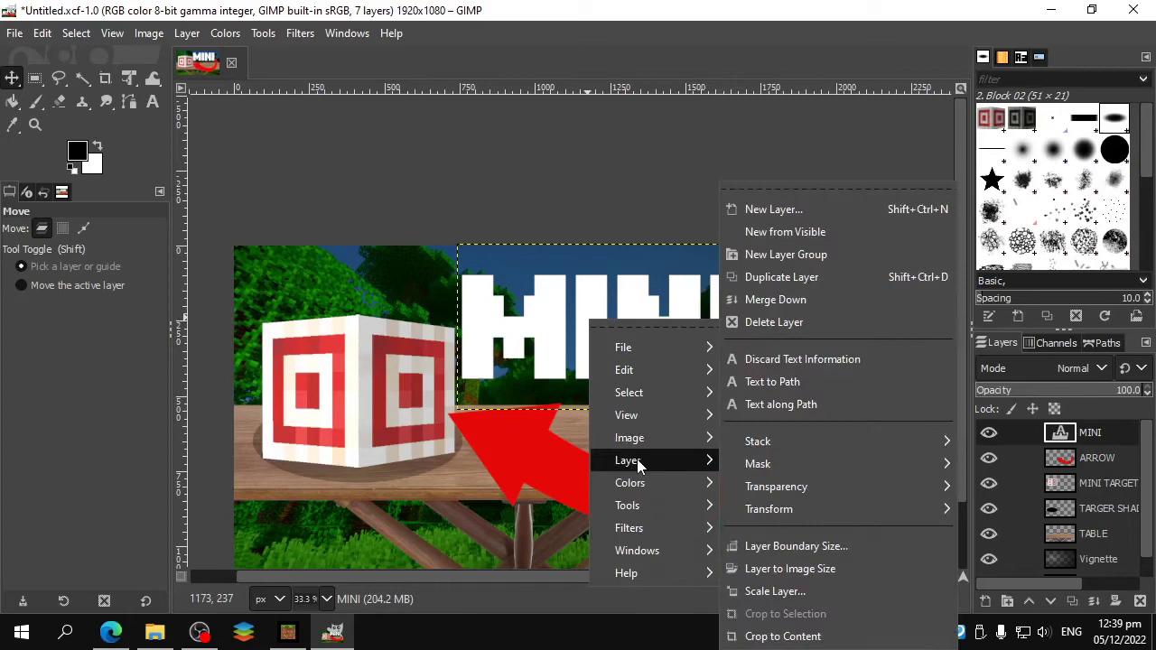
pyautogui.click(795, 636)
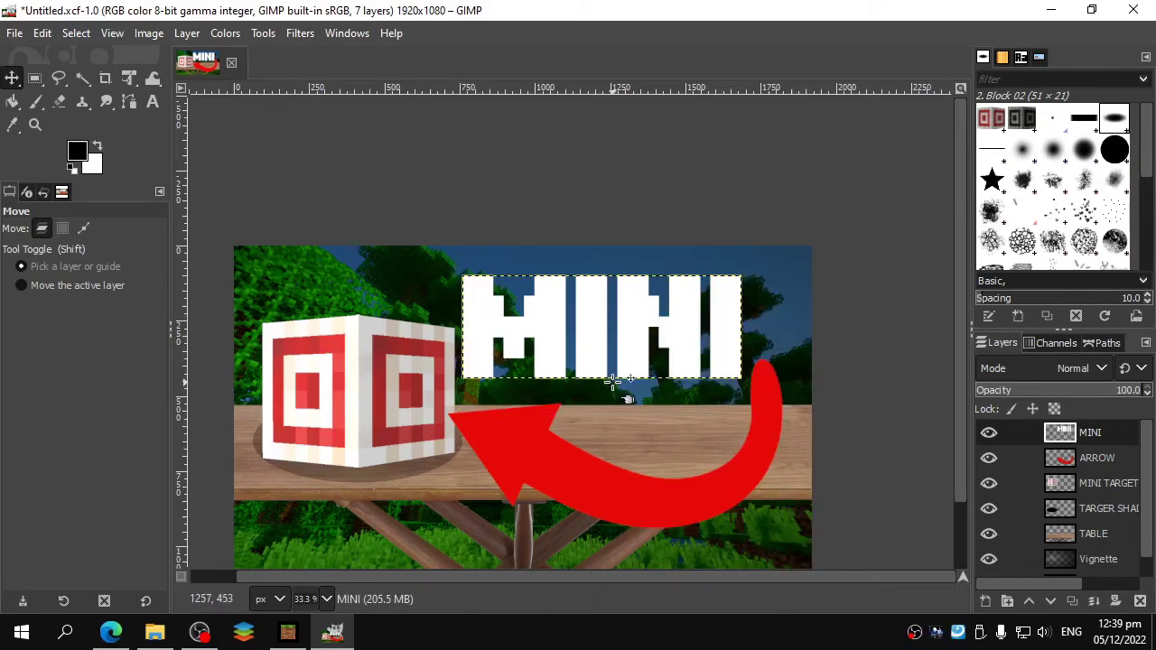
# - Try reopening the cropped MINI layer for text editing, and undo the resulting text change
pyautogui.press('t')
pyautogui.click(602, 356)
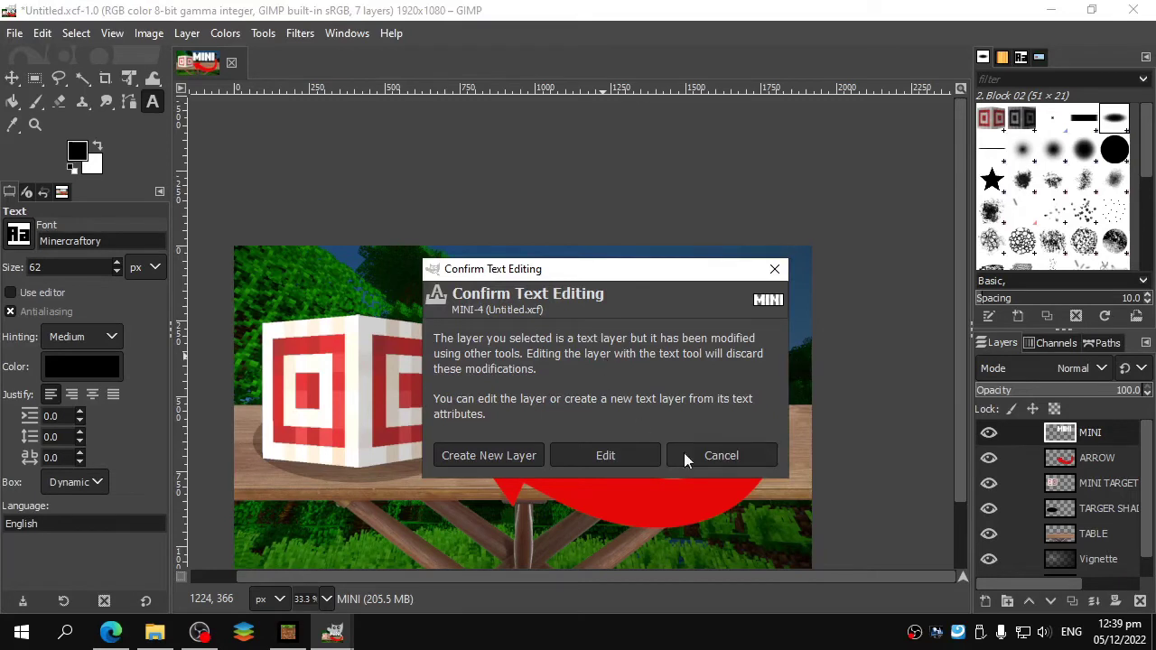
pyautogui.click(607, 455)
pyautogui.press('Escape')
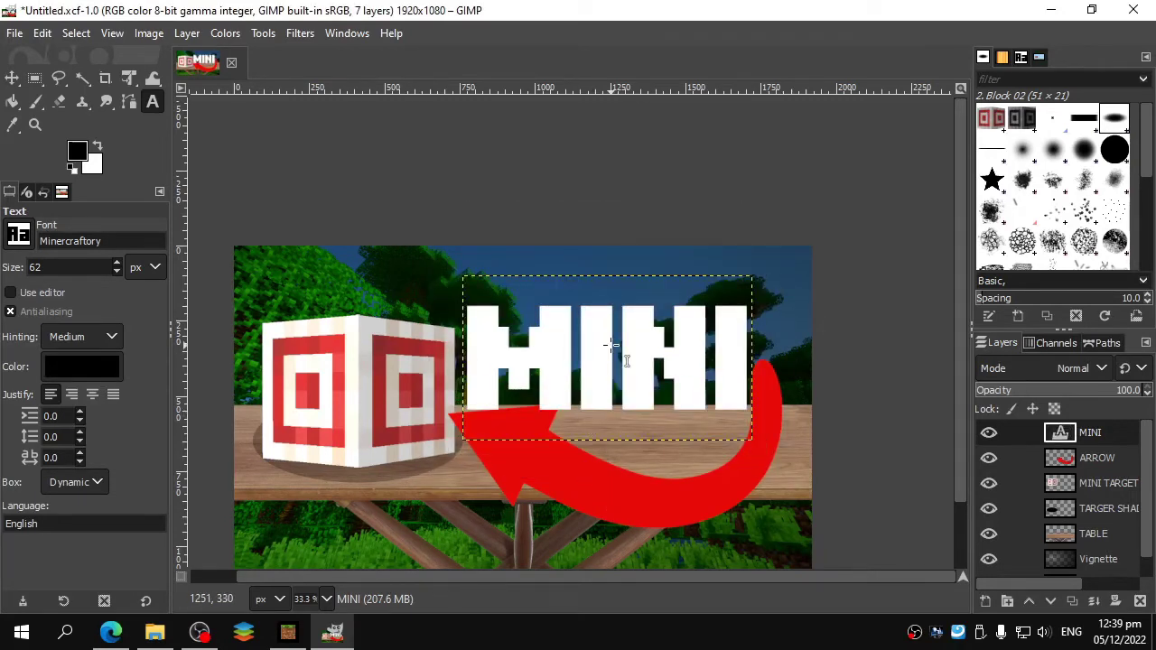
pyautogui.hotkey('ctrl', 'z')
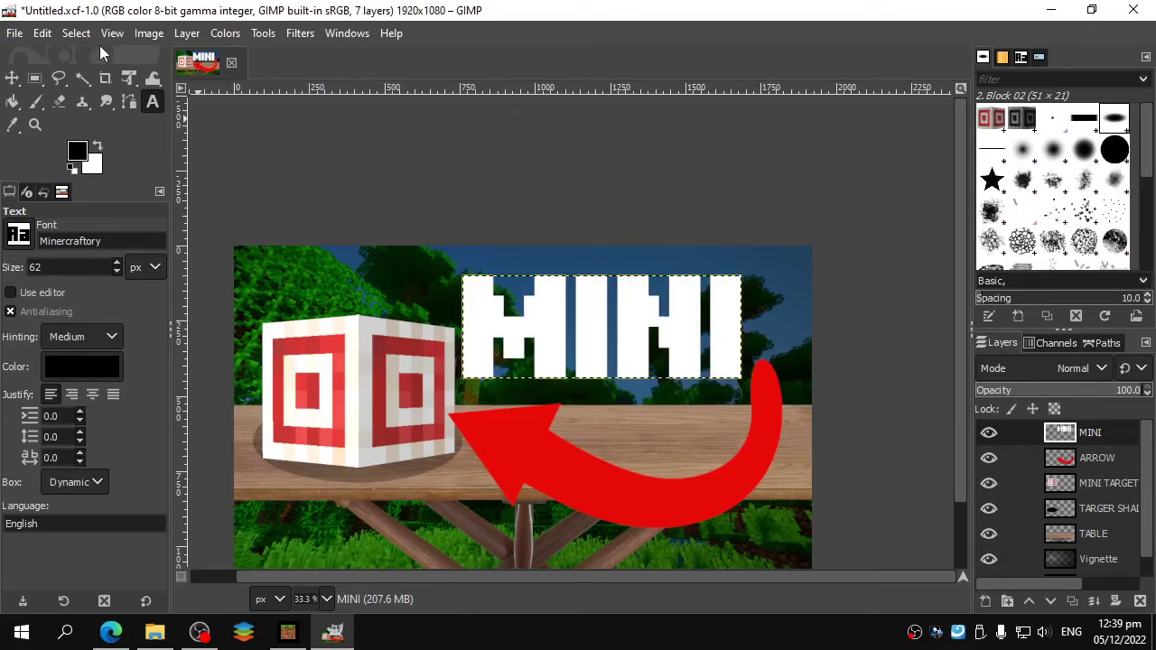
# - Redo the MINI text change and undo it again to restore the cropped layer
pyautogui.click(45, 33)
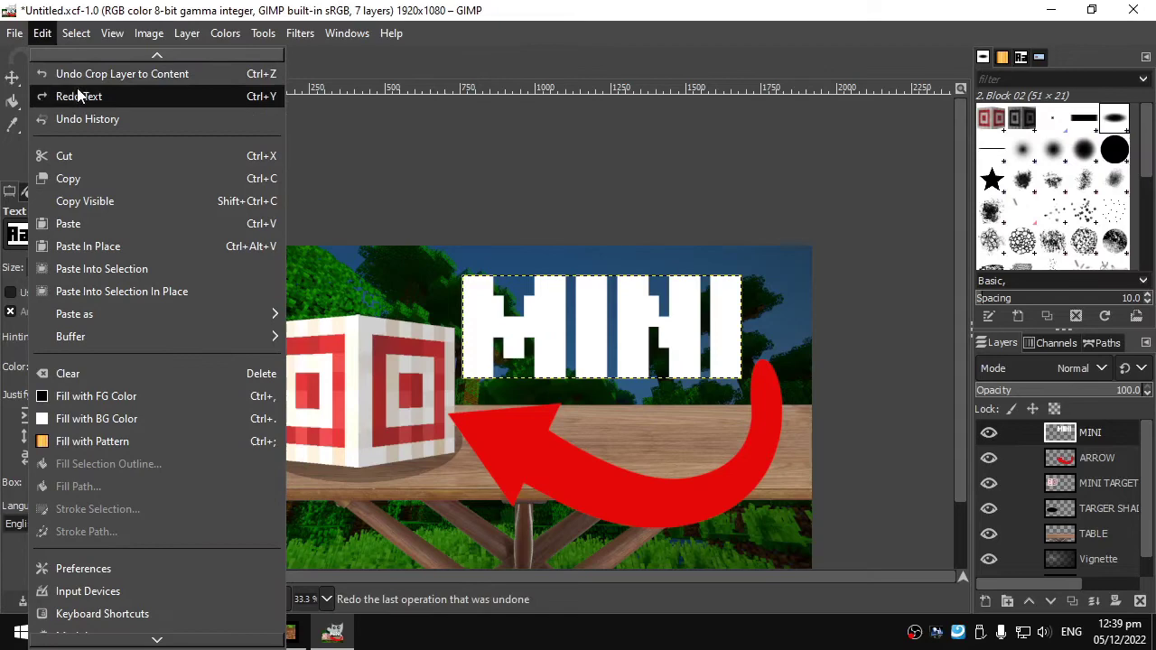
pyautogui.click(73, 95)
pyautogui.click(42, 34)
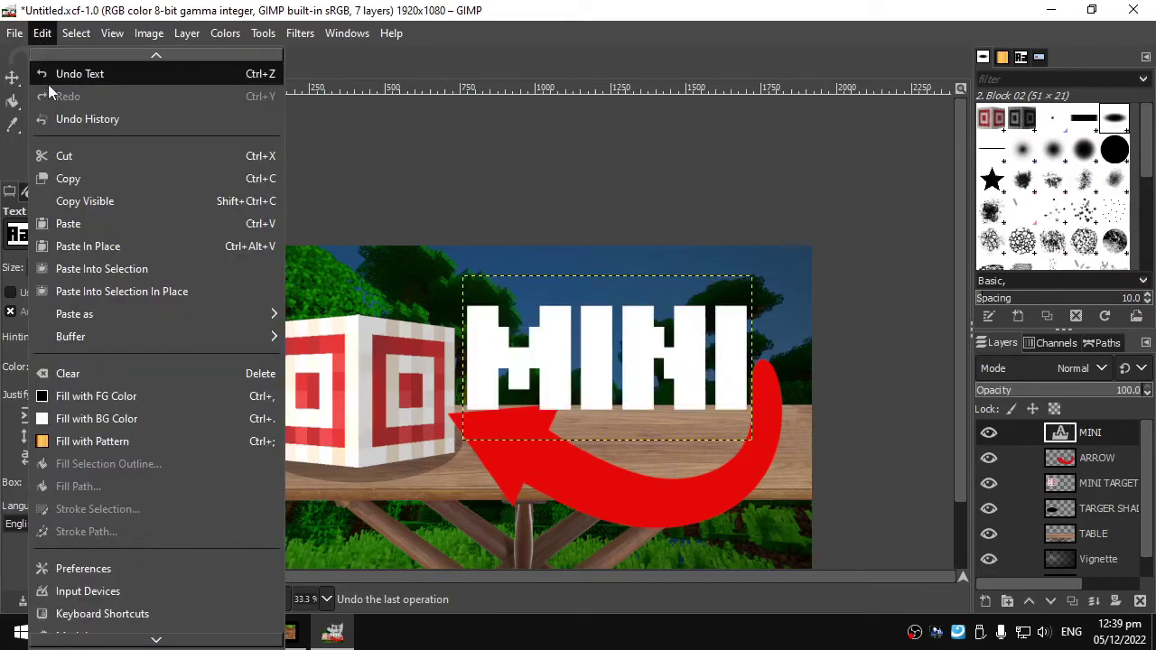
pyautogui.click(48, 81)
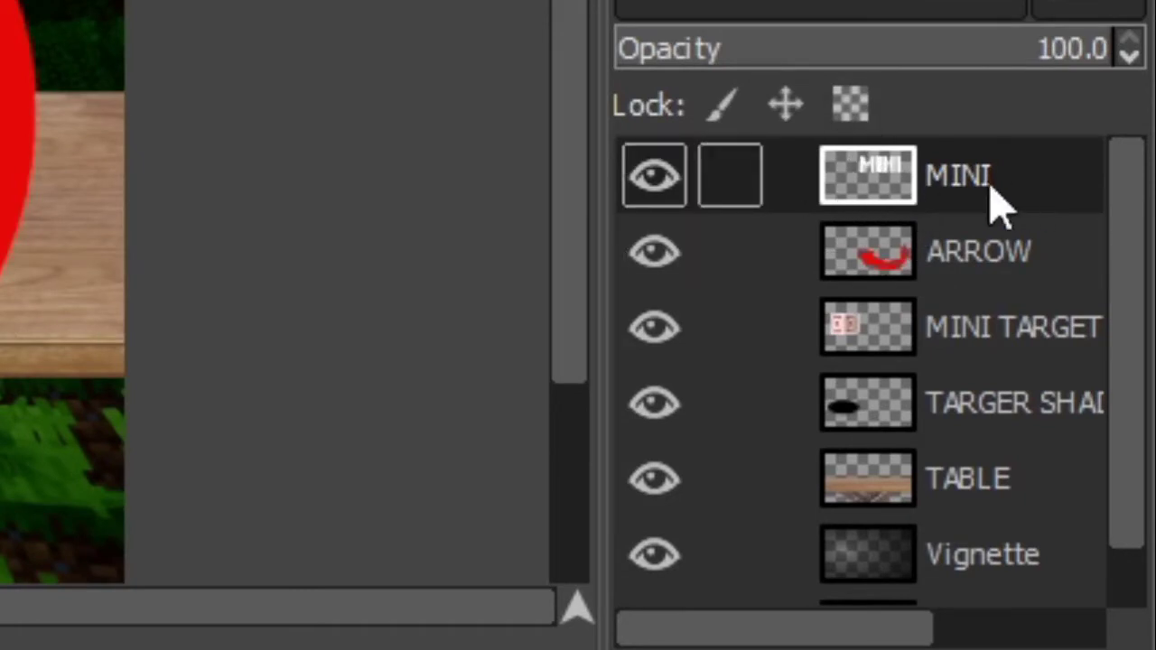
# - Select the shape of the MINI letters from the MINI layer's opaque pixels
pyautogui.keyDown('alt'); pyautogui.click(885, 169); pyautogui.keyUp('alt')
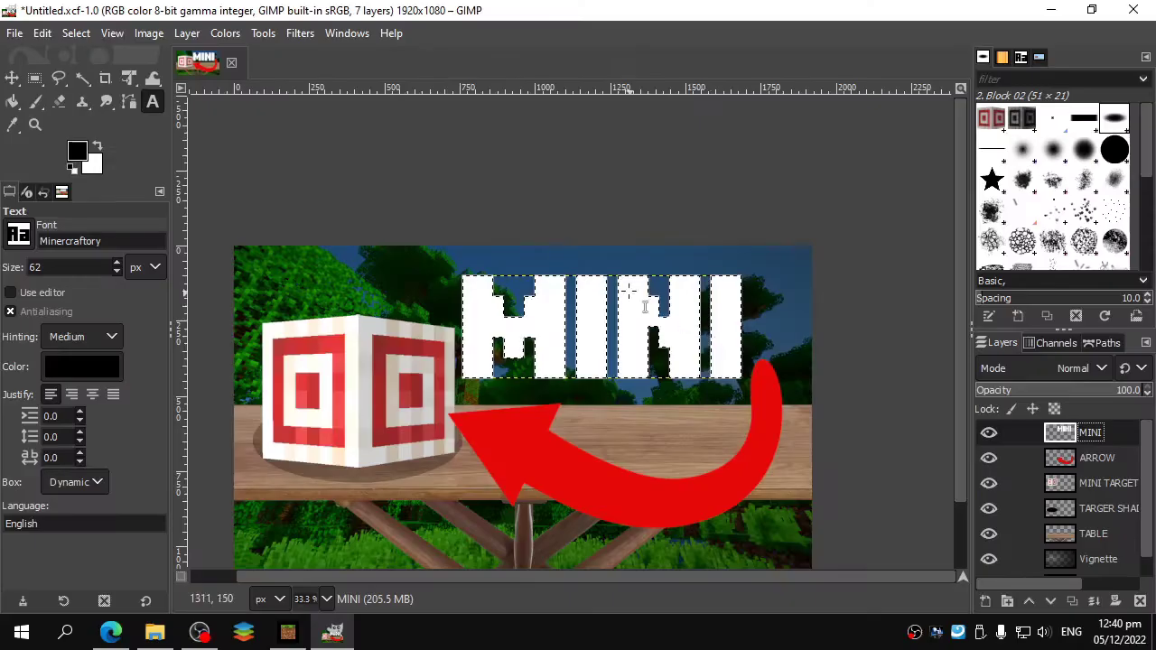
pyautogui.scroll(6, 632, 291)
pyautogui.scroll(-4, 636, 291)
pyautogui.scroll(-1, 636, 289)
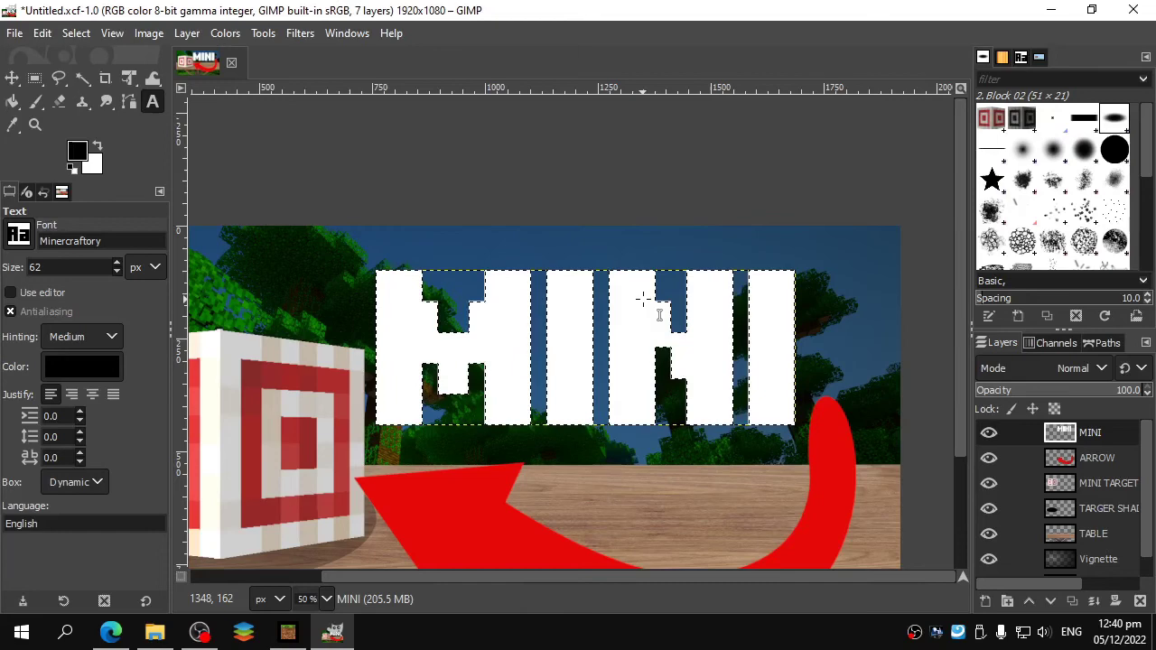
# - Add a transparent layer directly below the MINI layer and name it Stroke
pyautogui.hotkey('shift', 'ctrl', 'n')
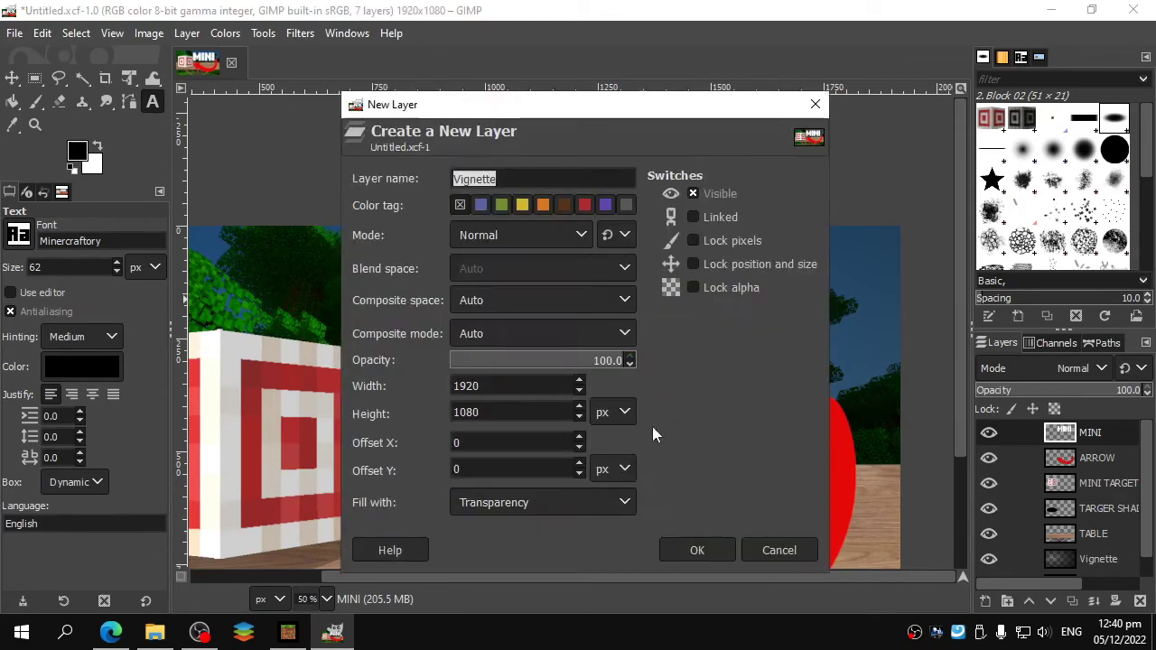
pyautogui.click(697, 550)
pyautogui.moveTo(1072, 435); pyautogui.dragTo(1096, 465)
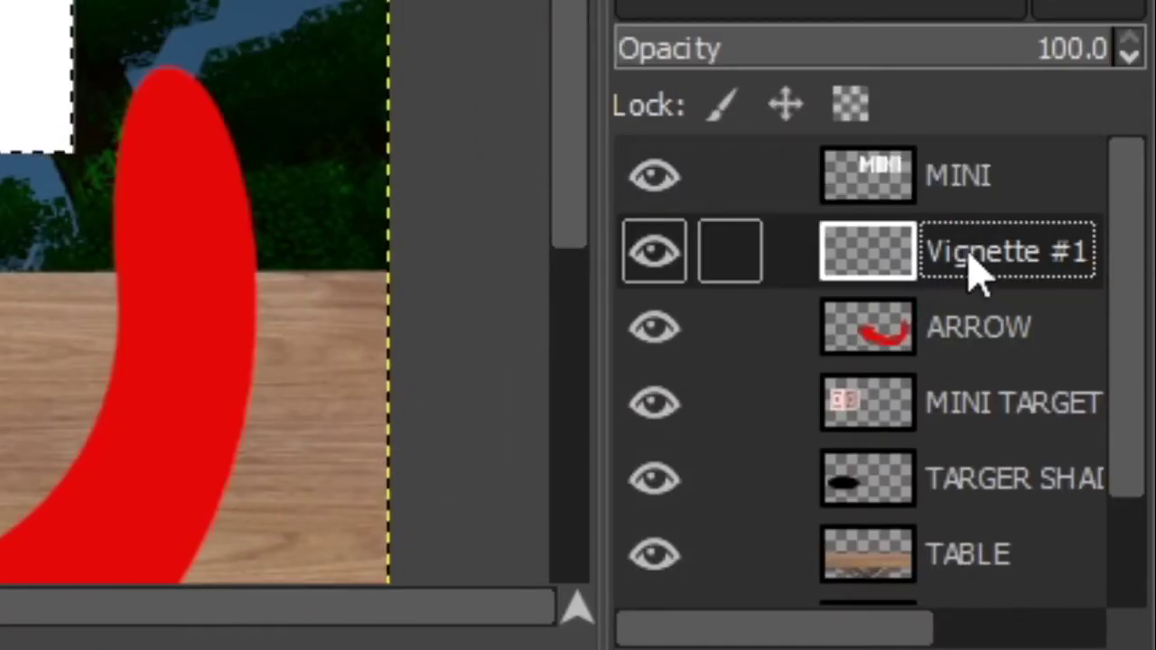
pyautogui.doubleClick(975, 258)
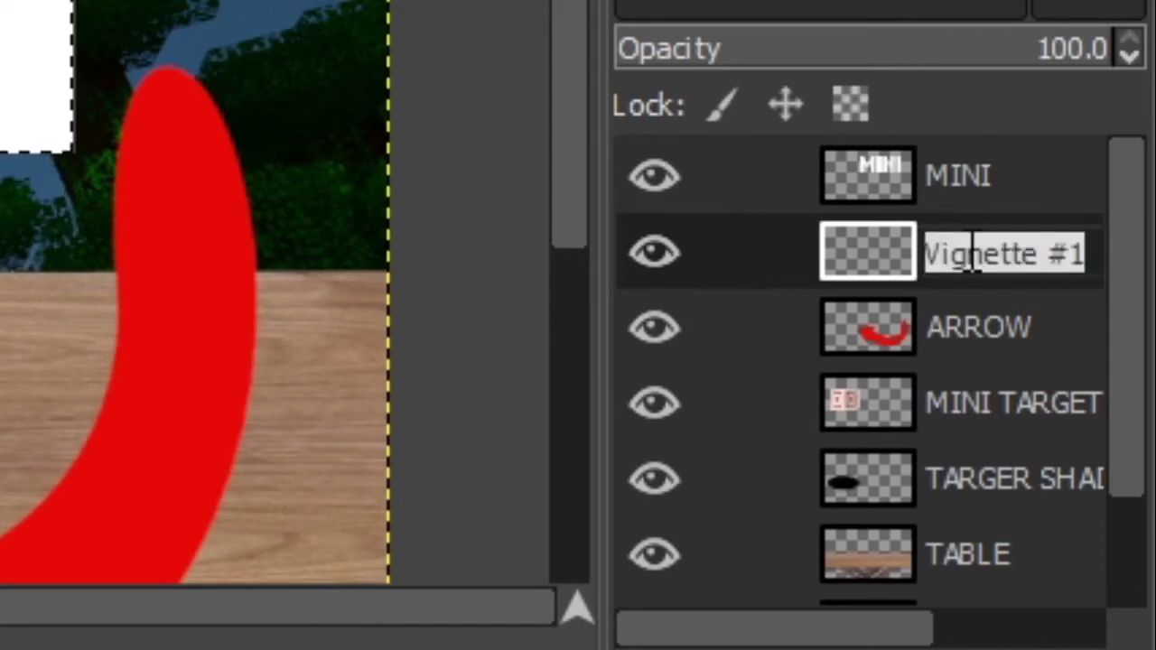
pyautogui.write('Stoek')
pyautogui.press('BackSpace')
pyautogui.press('BackSpace')
pyautogui.press('BackSpace')
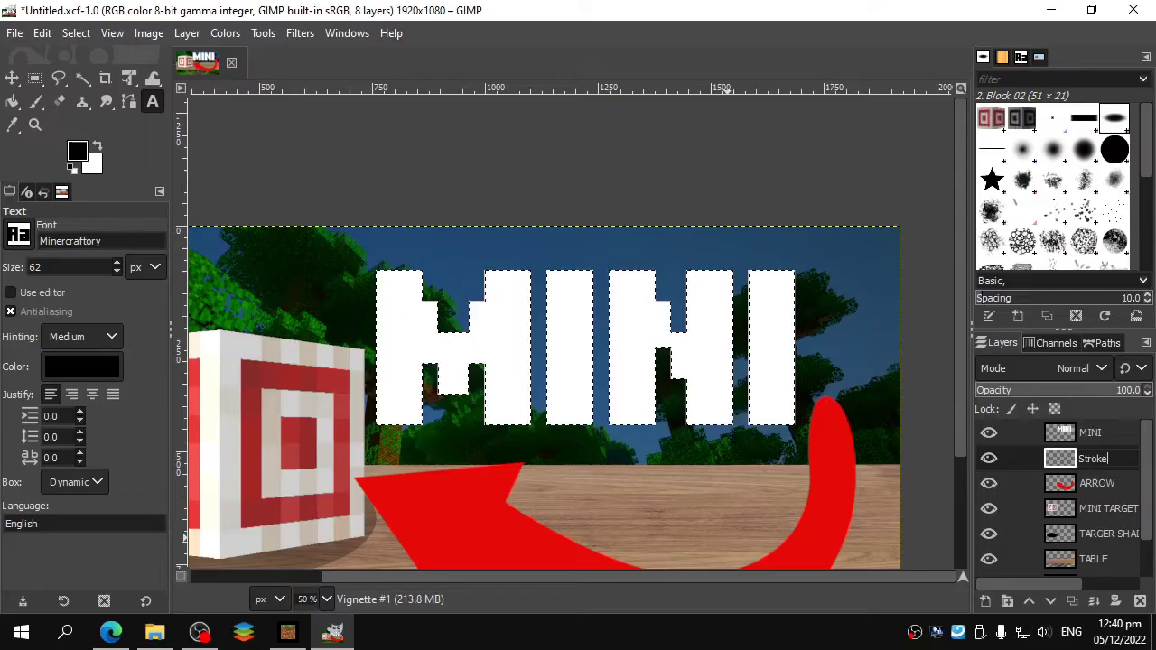
pyautogui.write('roke')
pyautogui.press('Return')
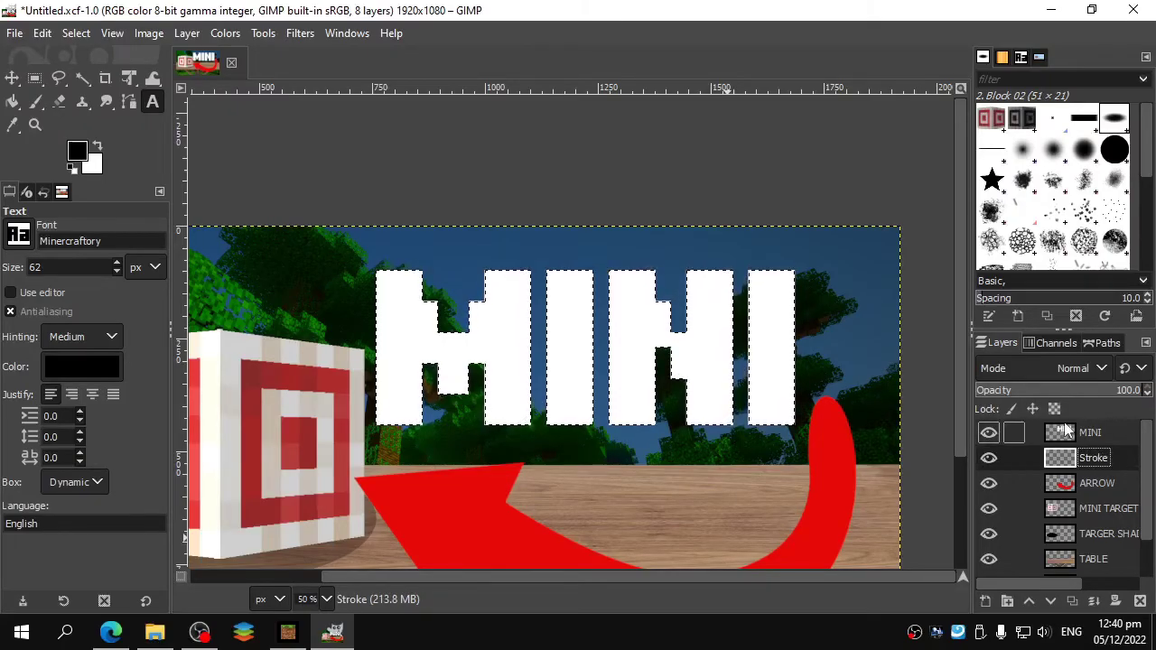
# - Grow the MINI letter selection by 5 px
pyautogui.scroll(-1, 749, 336)
pyautogui.rightClick(589, 289)
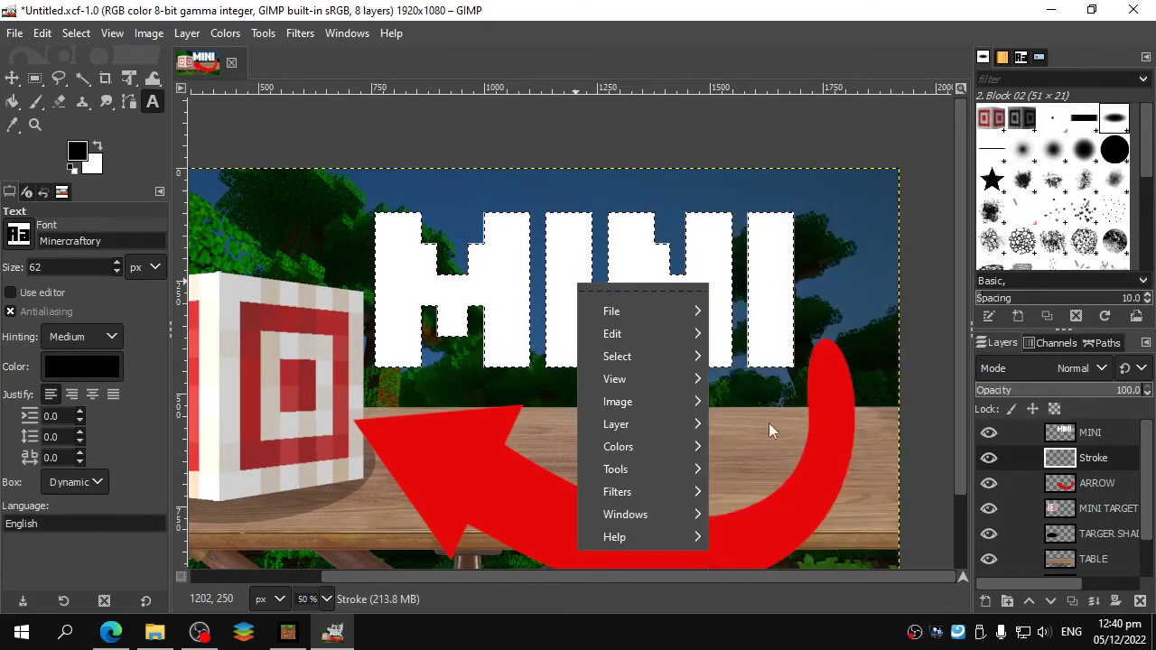
pyautogui.click(784, 463)
pyautogui.write('7')
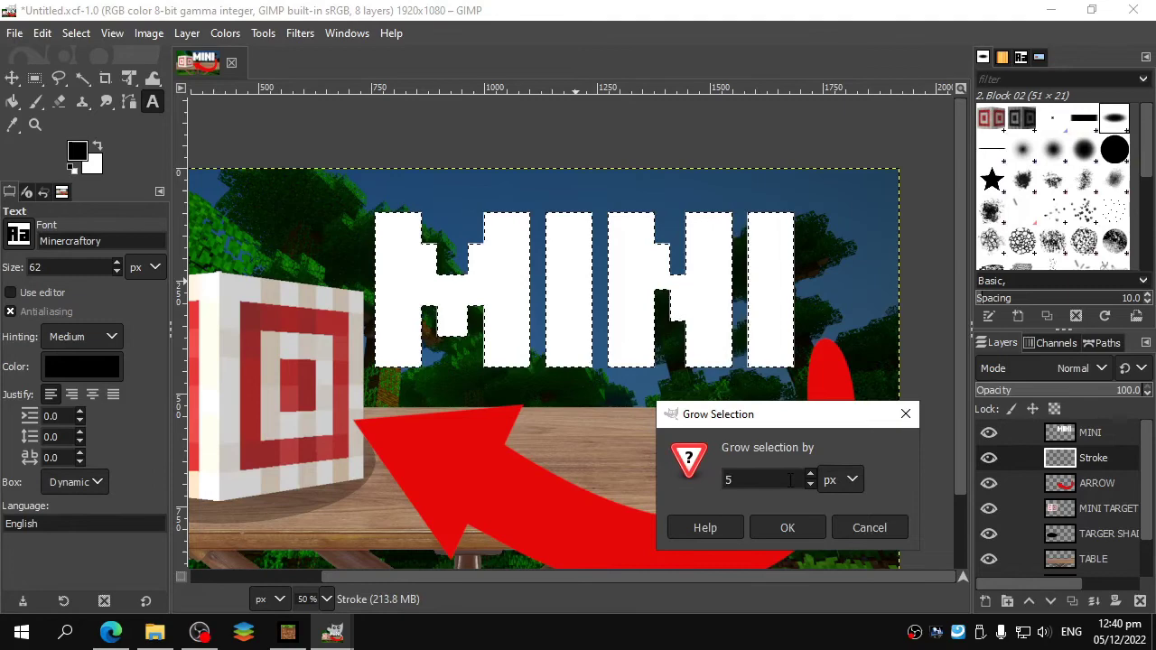
pyautogui.press('Return')
# - Switch to the Bucket Fill tool with its fill type set to the foreground color
pyautogui.hotkey('shift', 'b')
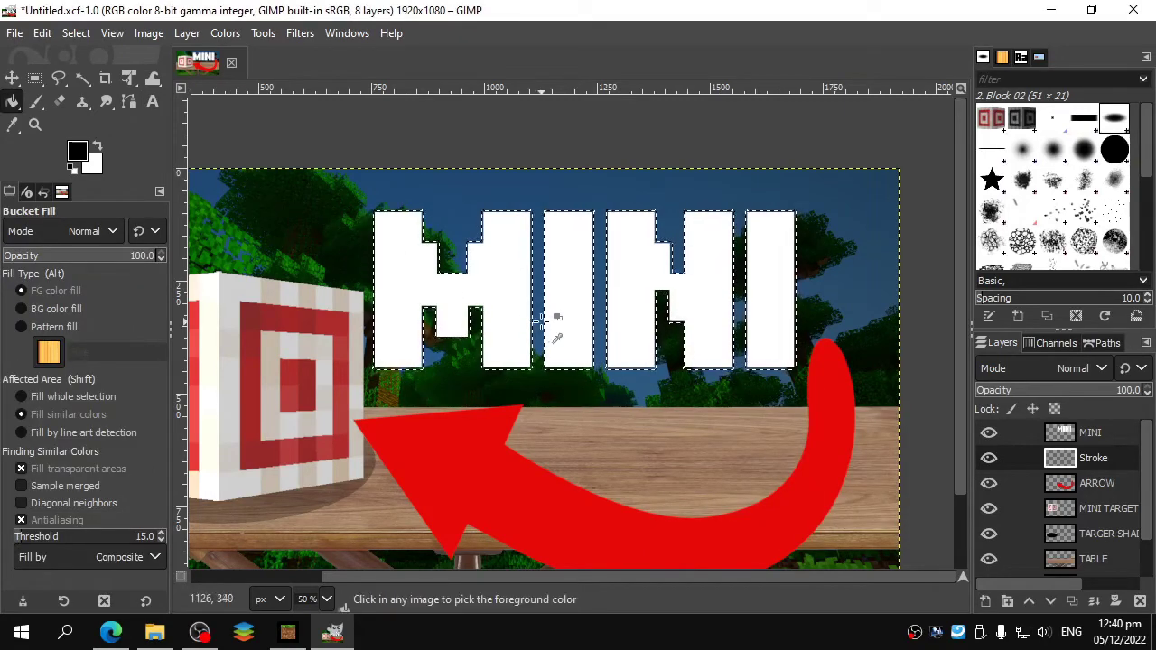
pyautogui.scroll(2, 540, 323)
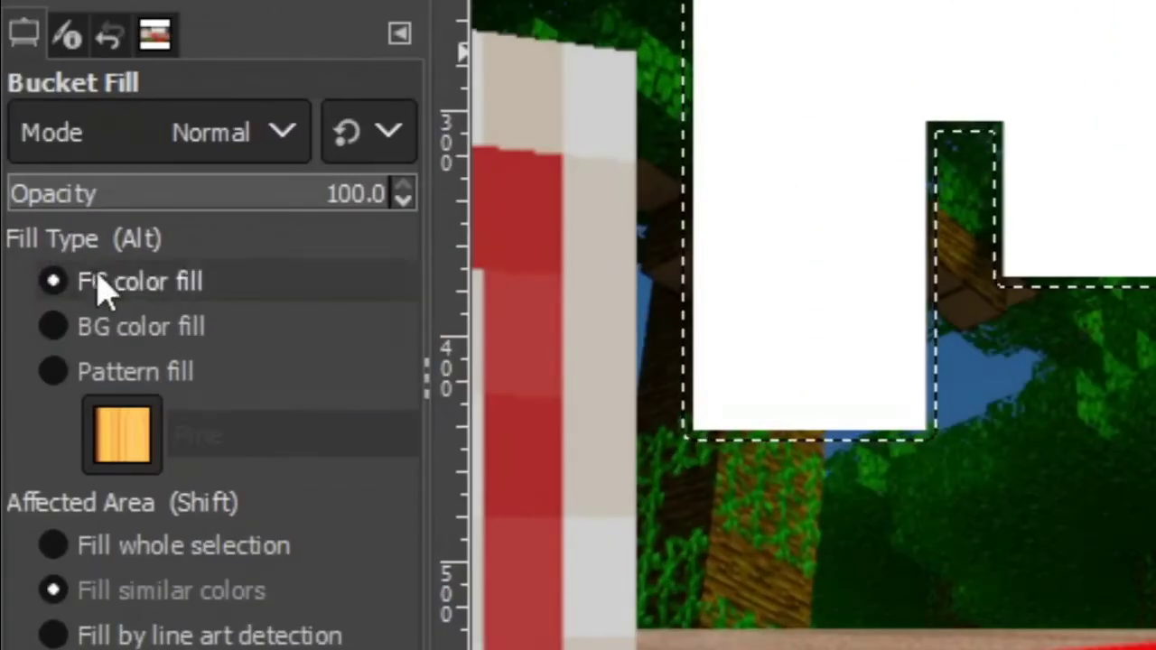
pyautogui.click(98, 288)
pyautogui.click(86, 329)
pyautogui.click(150, 284)
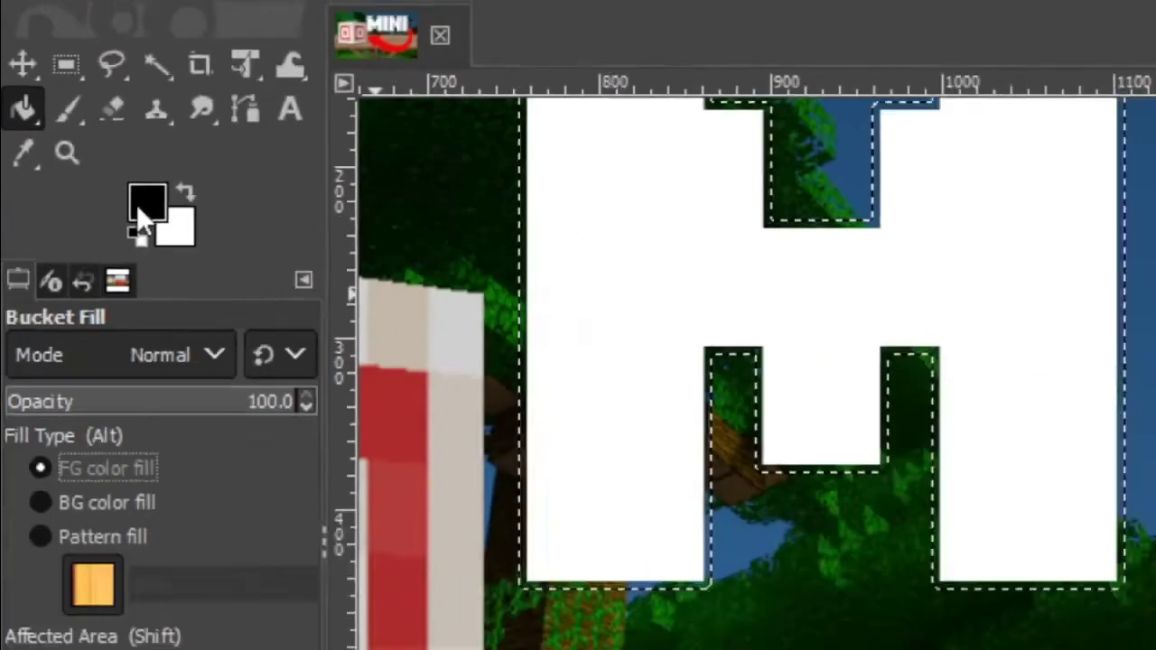
# - Try red (ff0000) as the foreground color, restore black, and view the background color setting
pyautogui.click(194, 237)
pyautogui.click(151, 73)
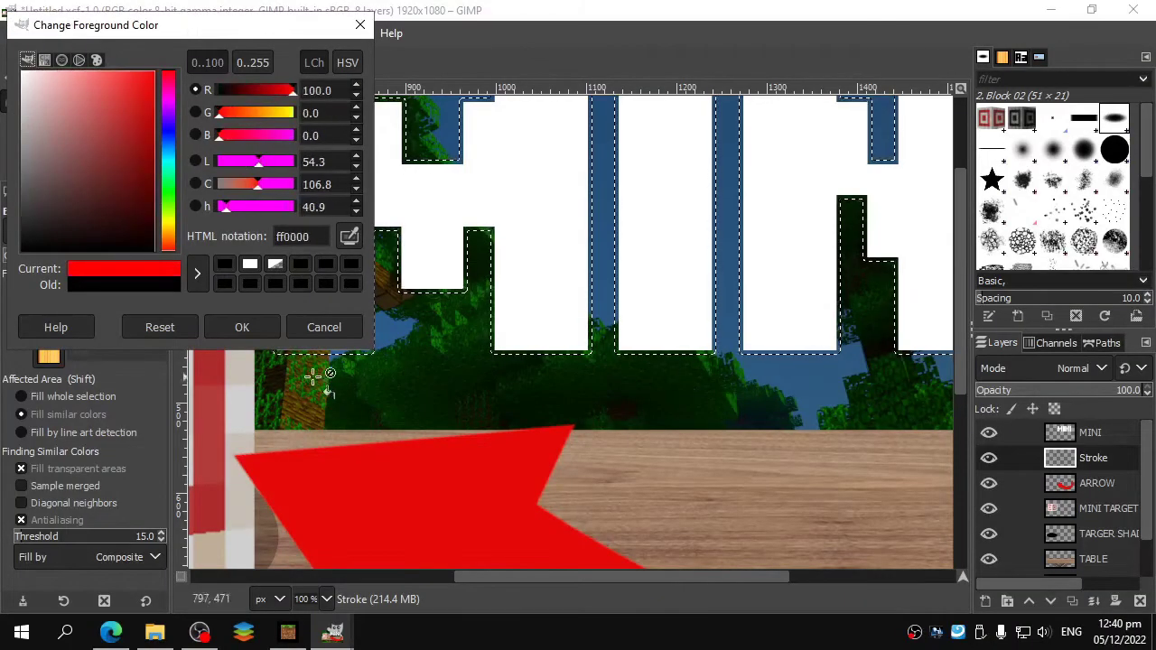
pyautogui.click(242, 327)
pyautogui.click(78, 151)
pyautogui.moveTo(89, 119); pyautogui.dragTo(22, 250)
pyautogui.click(242, 327)
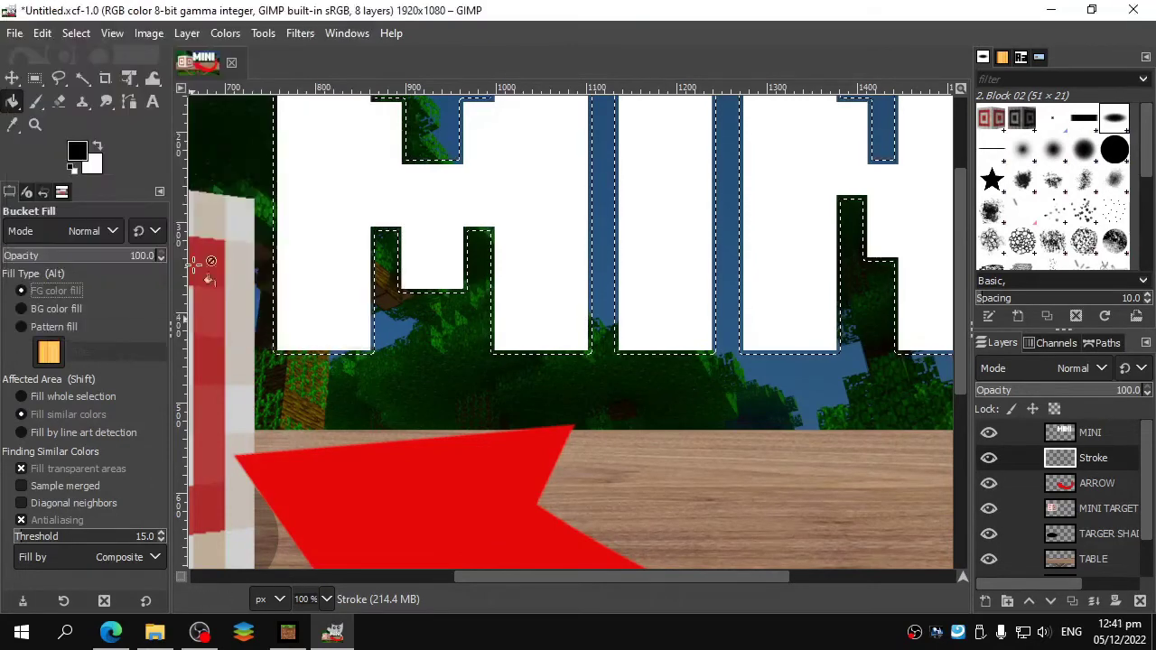
pyautogui.click(98, 166)
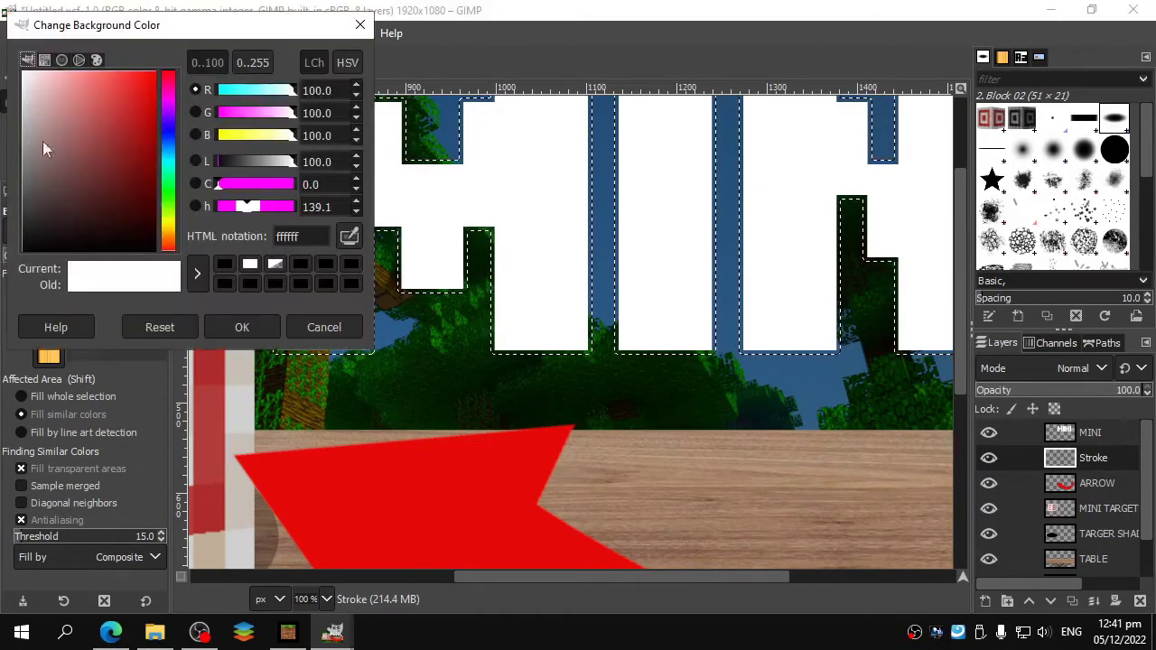
pyautogui.click(299, 329)
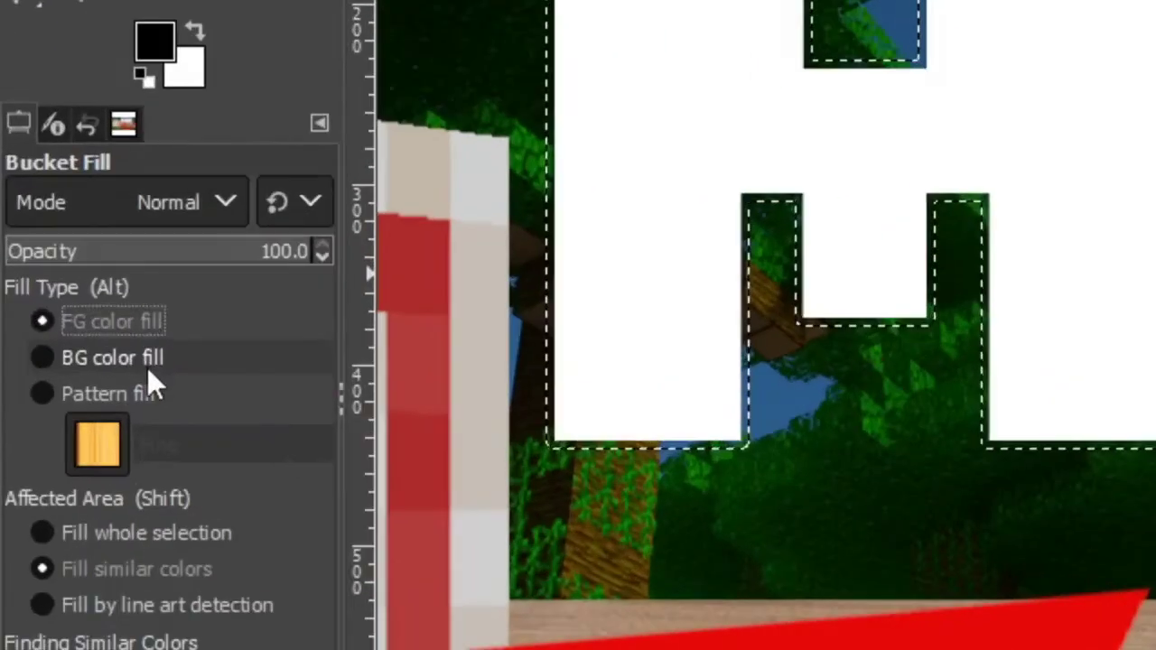
# - Fill the grown selection around the MINI letters with black on the Stroke layer
pyautogui.click(73, 314)
pyautogui.moveTo(231, 331); pyautogui.dragTo(340, 186)
pyautogui.scroll(-3, 843, 320)
pyautogui.click(156, 318)
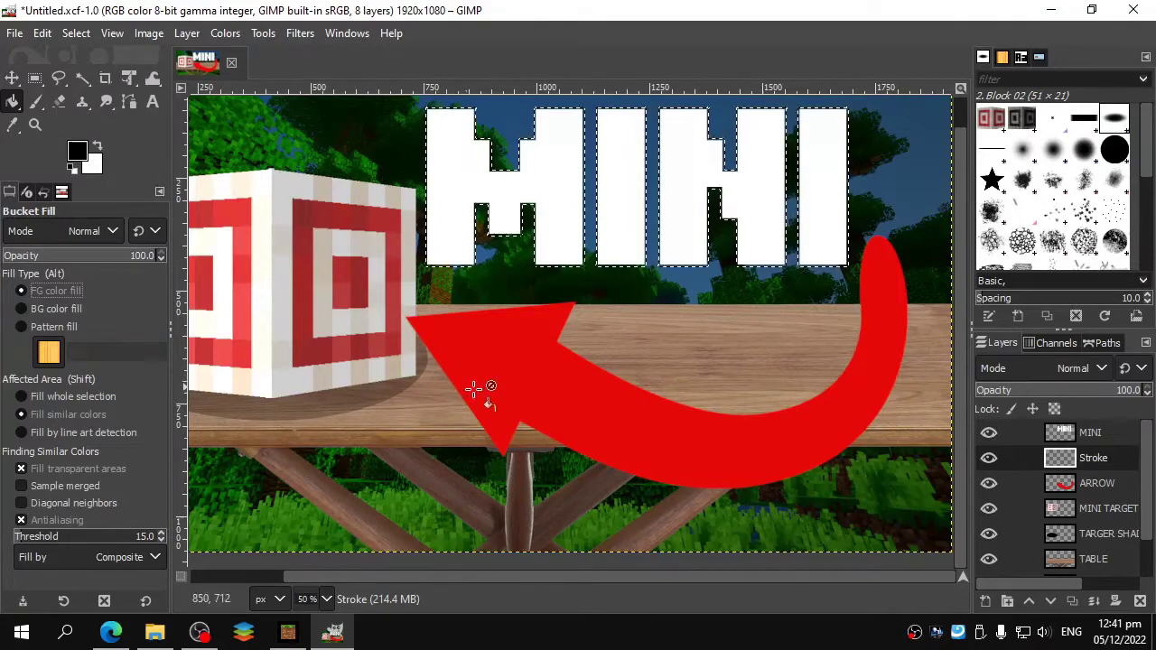
pyautogui.scroll(3, 433, 335)
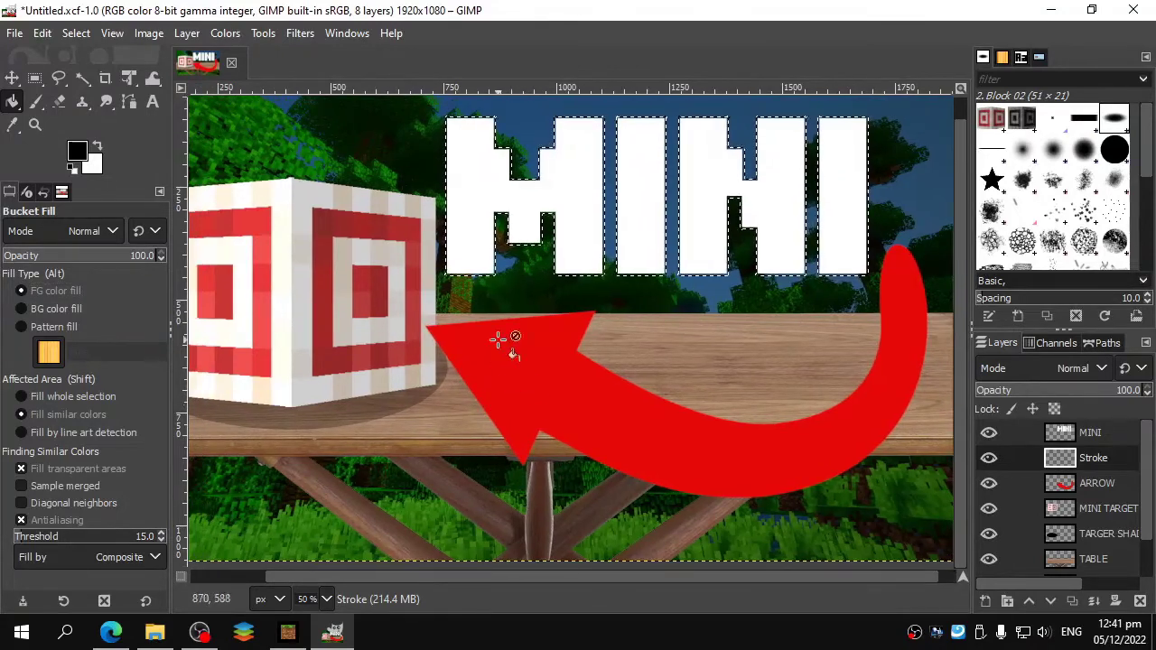
pyautogui.scroll(4, 542, 226)
pyautogui.scroll(-4, 636, 398)
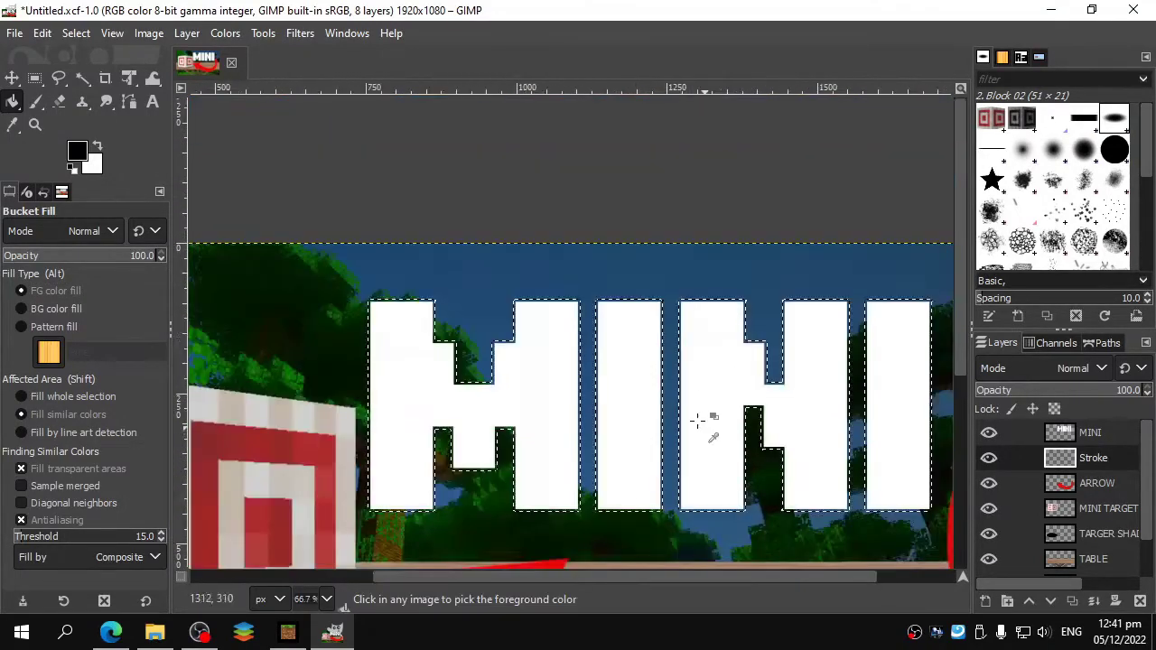
pyautogui.scroll(4, 524, 336)
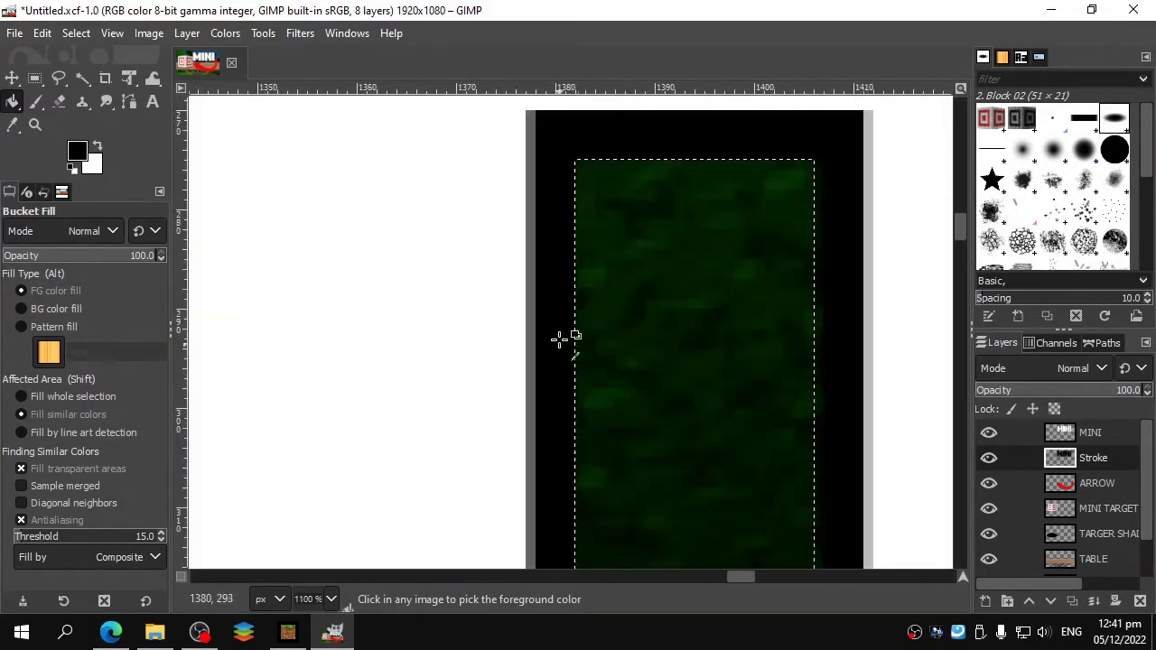
pyautogui.scroll(-1, 558, 352)
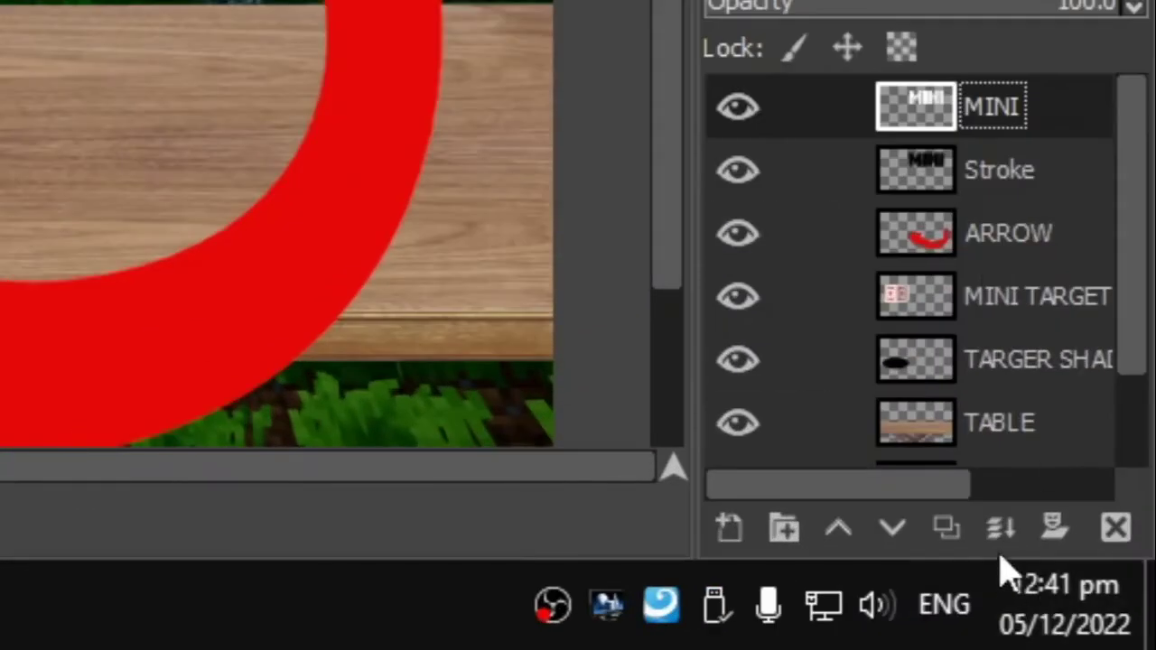
# - Merge the MINI text layer with the Stroke layer below it
pyautogui.click(1094, 601)
pyautogui.hotkey('ctrl', 'z')
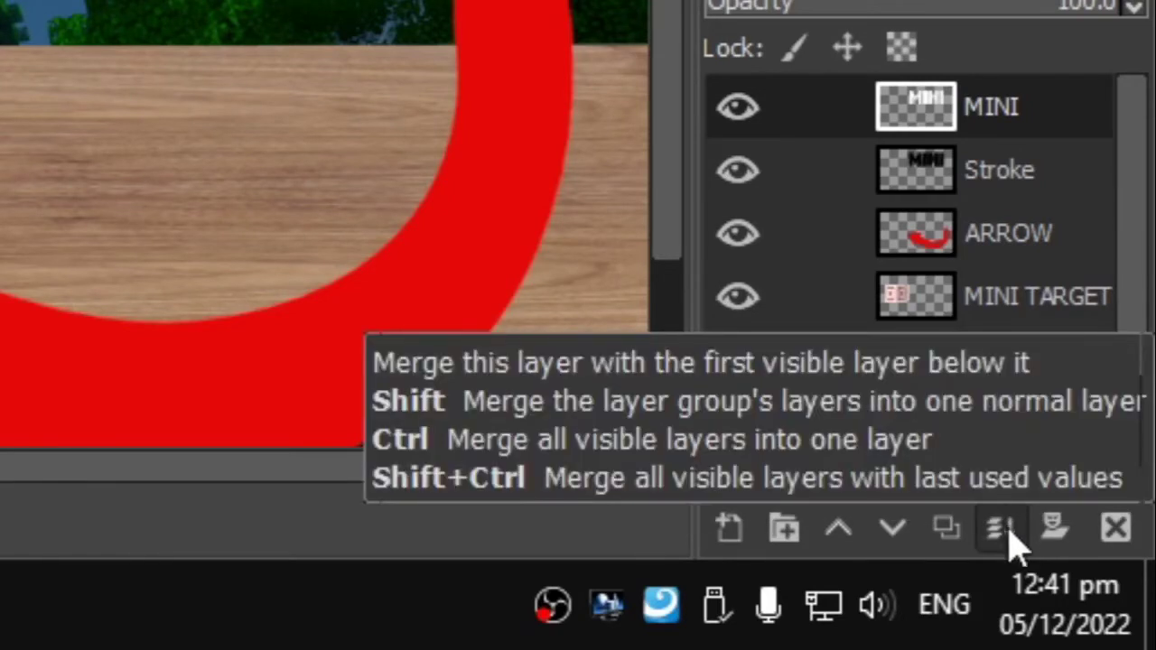
pyautogui.click(1006, 525)
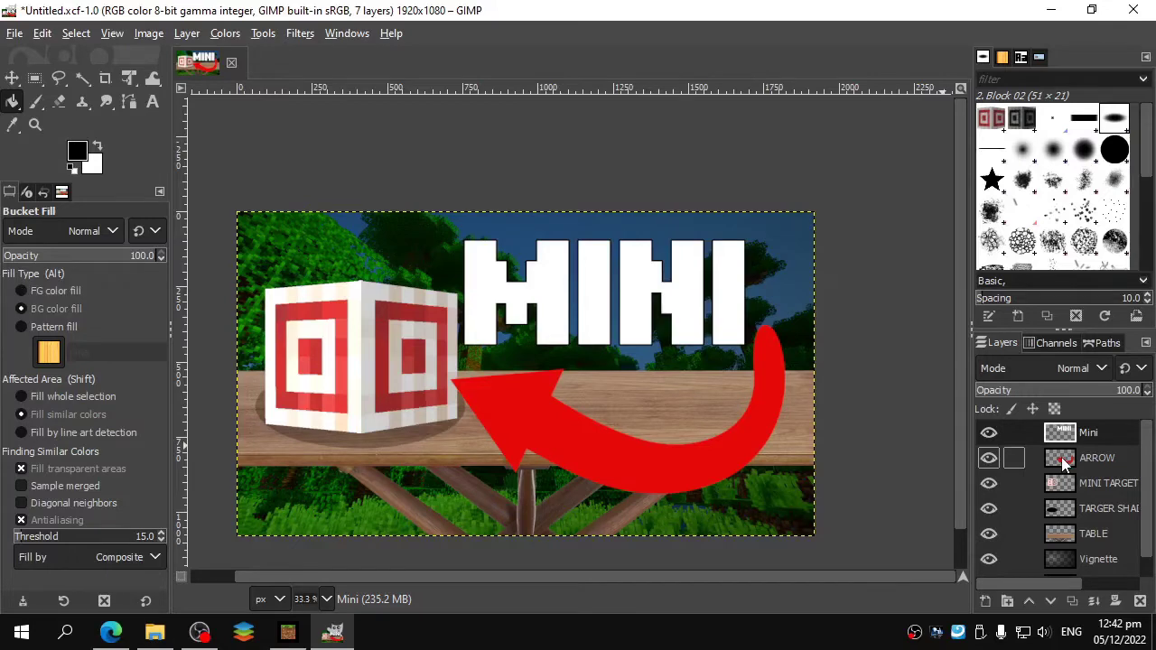
# - Select the arrow's shape and place a new transparent layer directly below the ARROW layer
pyautogui.click(1079, 458)
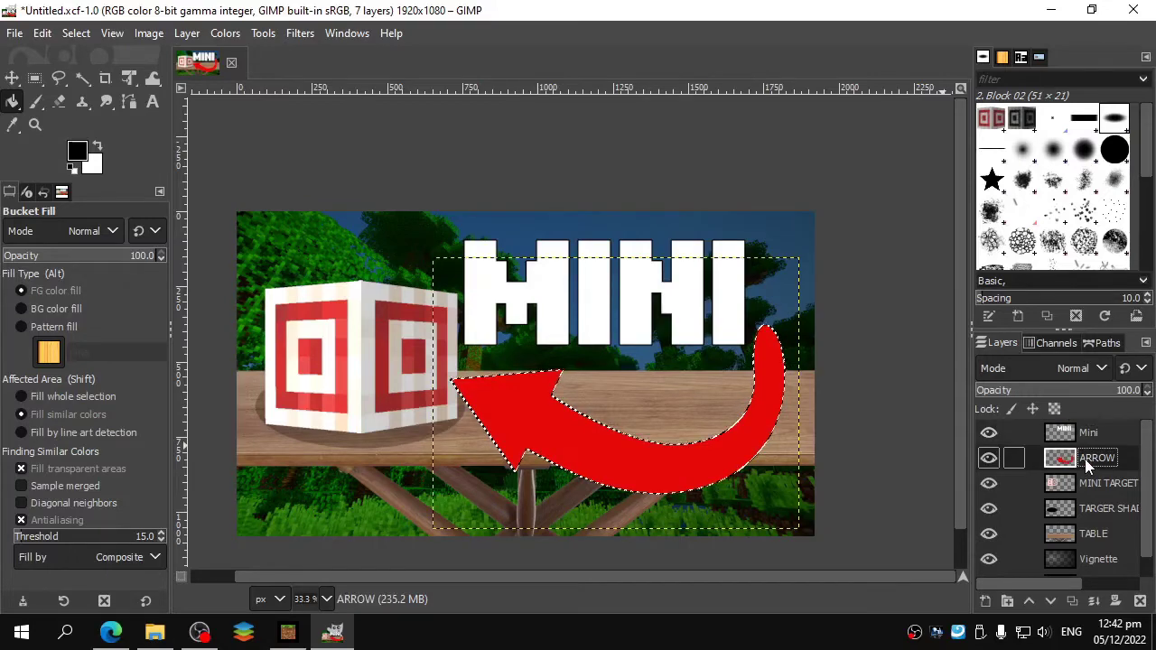
pyautogui.hotkey('shift', 'ctrl', 'n')
pyautogui.click(731, 552)
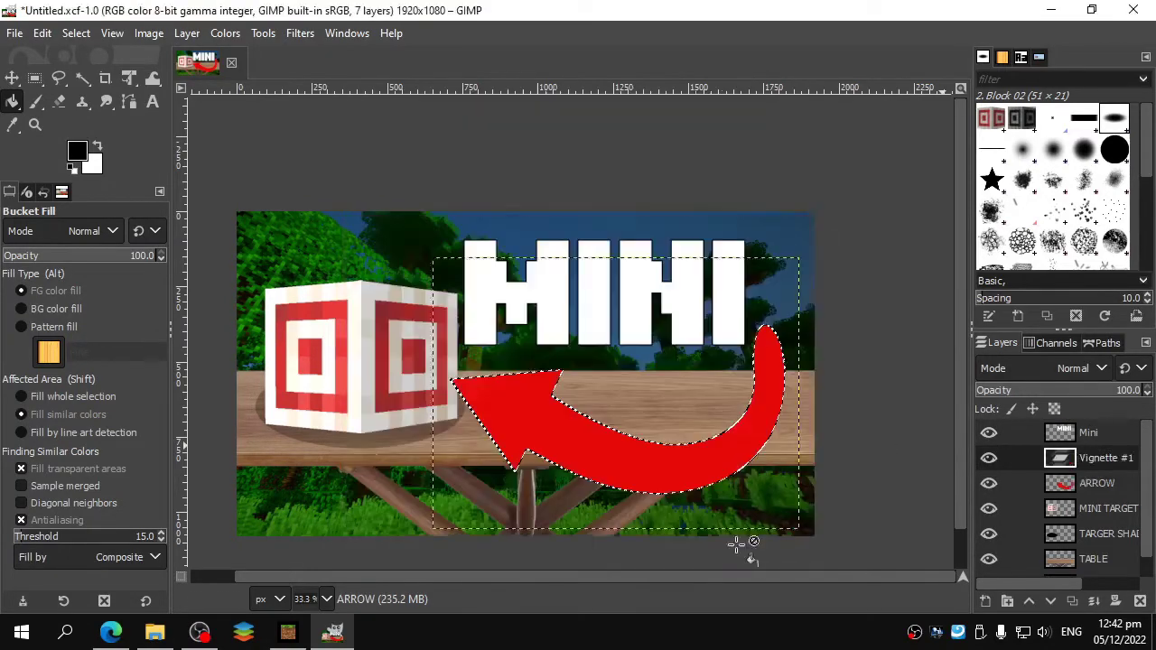
pyautogui.click(1093, 458)
# - Grow the arrow-shaped selection outward for an outline
pyautogui.rightClick(749, 168)
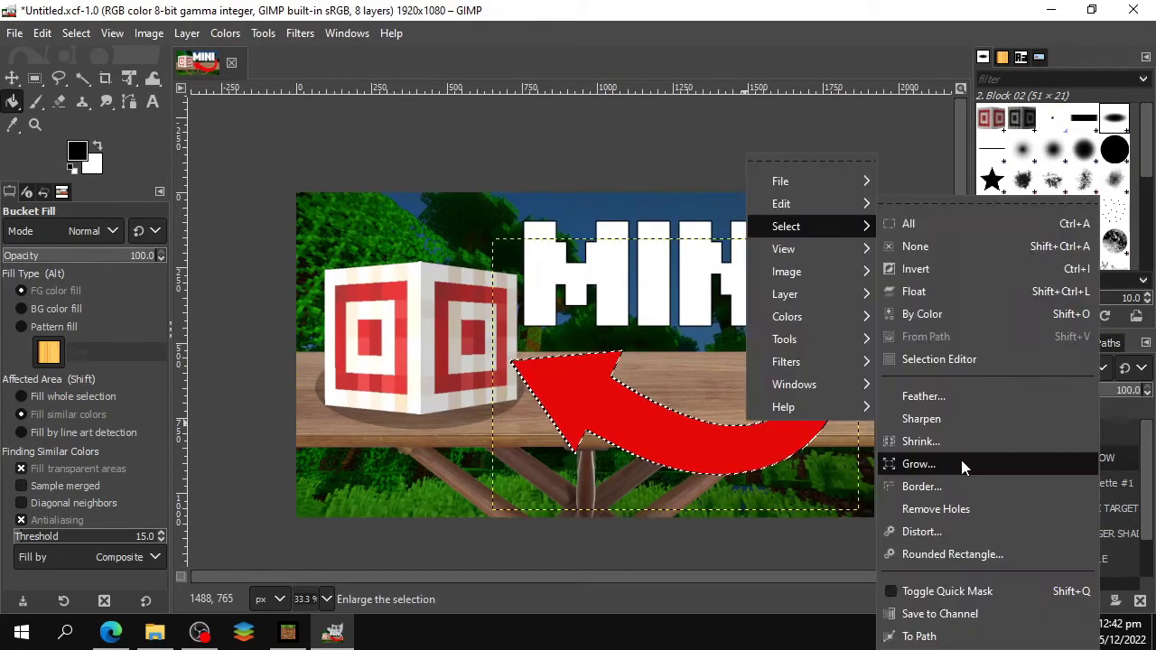
pyautogui.click(959, 464)
pyautogui.click(963, 528)
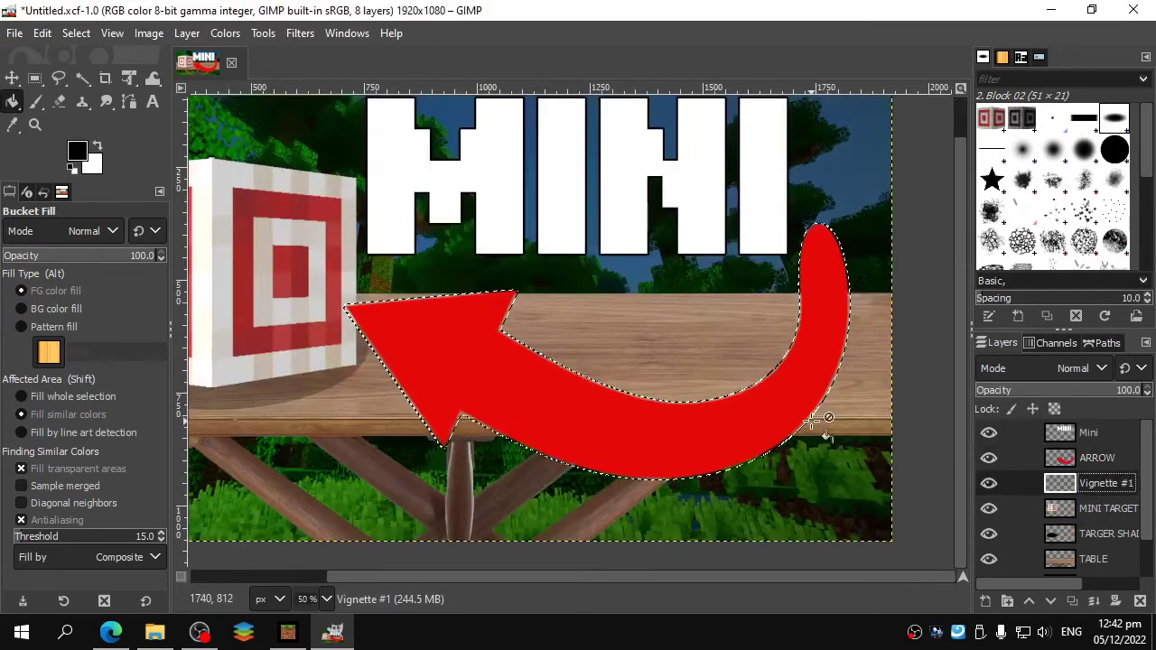
# - Fill the grown arrow selection with black on the layer beneath the arrow and clear the selection
pyautogui.scroll(2, 506, 411)
pyautogui.scroll(-1, 614, 400)
pyautogui.click(614, 400)
pyautogui.scroll(-2, 681, 433)
pyautogui.hotkey('ctrl', 'shift', 'a')
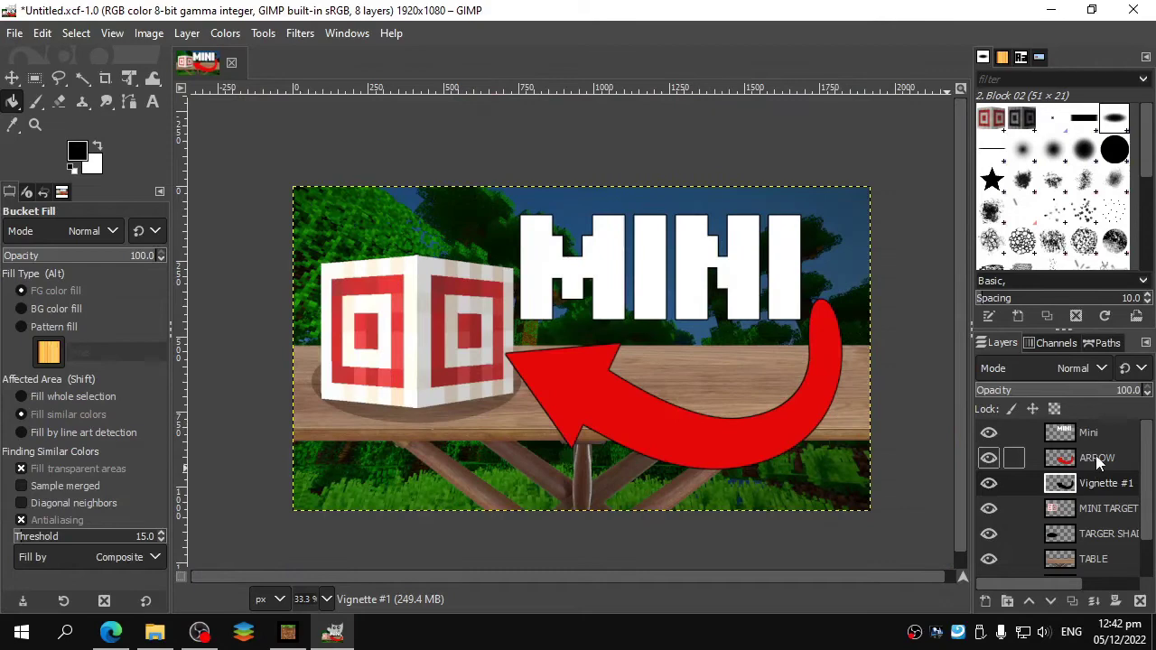
# - Merge the arrow with its outline layer and rename the merged layer ARROW
pyautogui.click(1095, 456)
pyautogui.click(1093, 602)
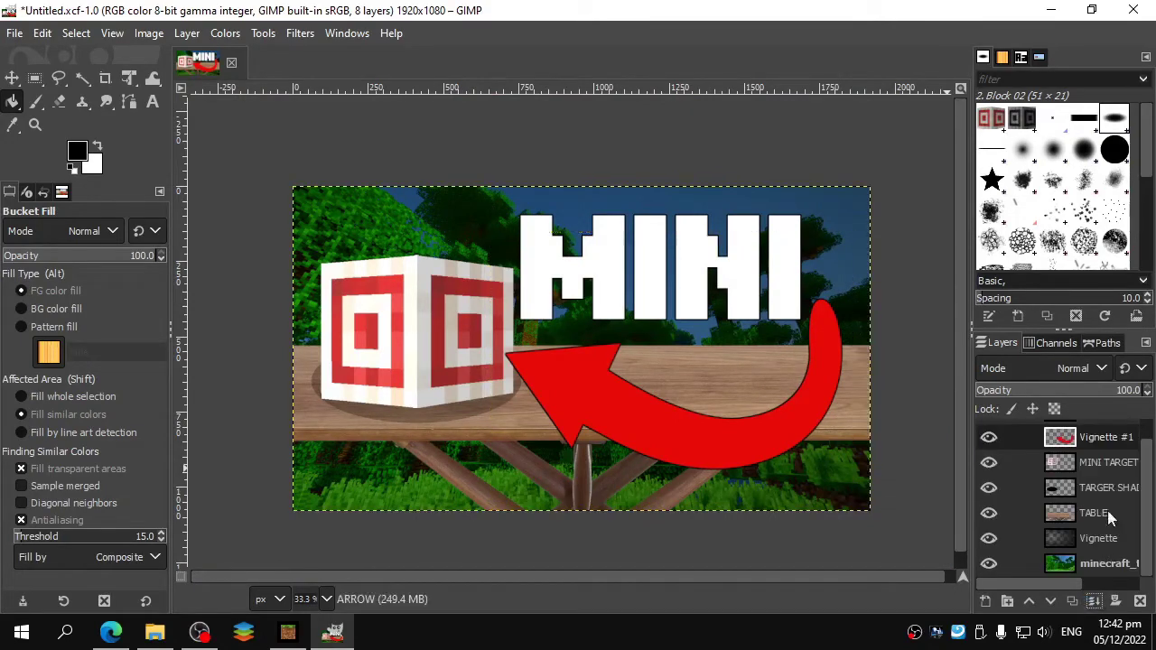
pyautogui.doubleClick(1092, 438)
pyautogui.write('ARROW')
pyautogui.press('Return')
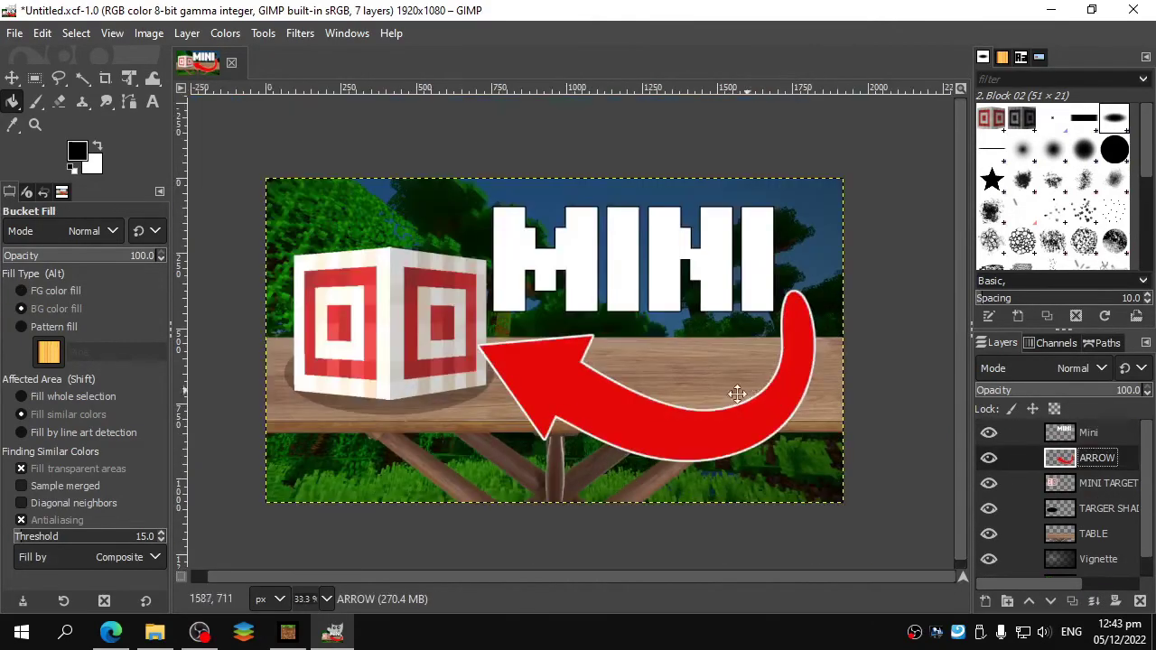
# - Apply a Drop Shadow filter to the ARROW layer
pyautogui.click(314, 40)
pyautogui.click(313, 39)
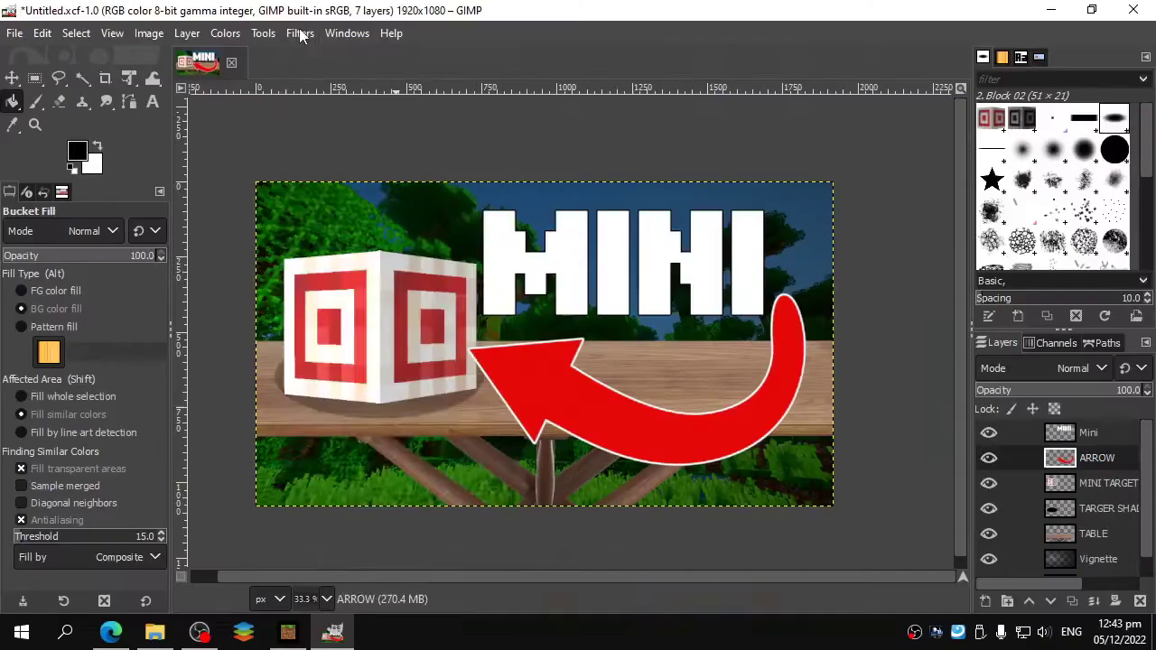
pyautogui.click(300, 33)
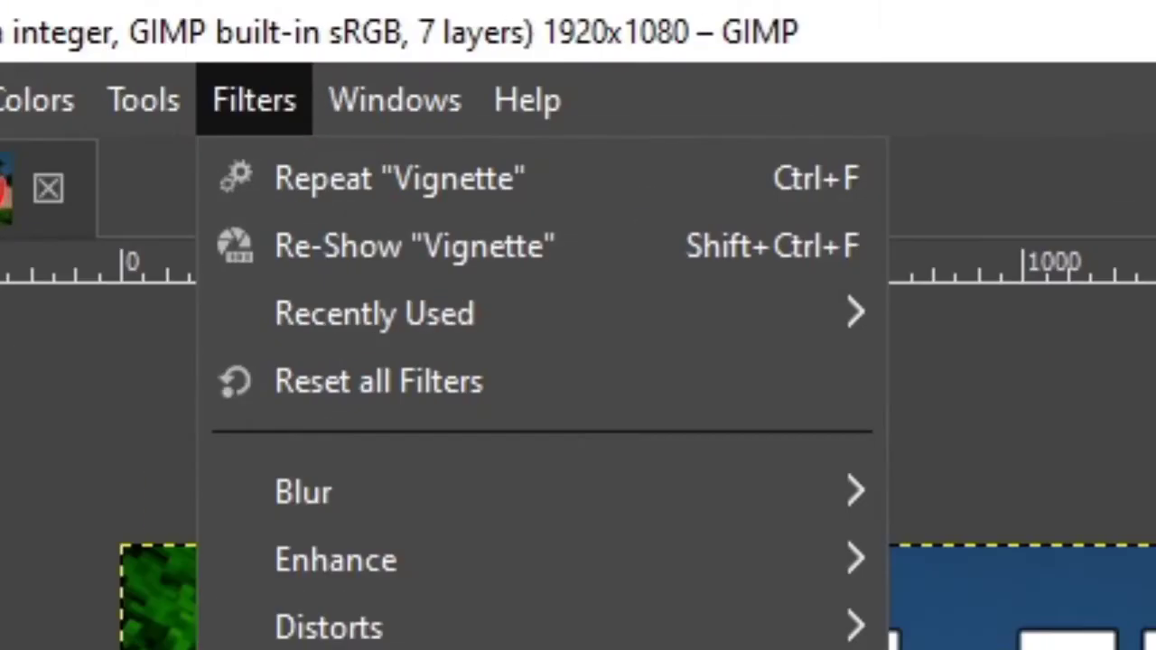
pyautogui.moveTo(435, 235)
pyautogui.click(617, 383)
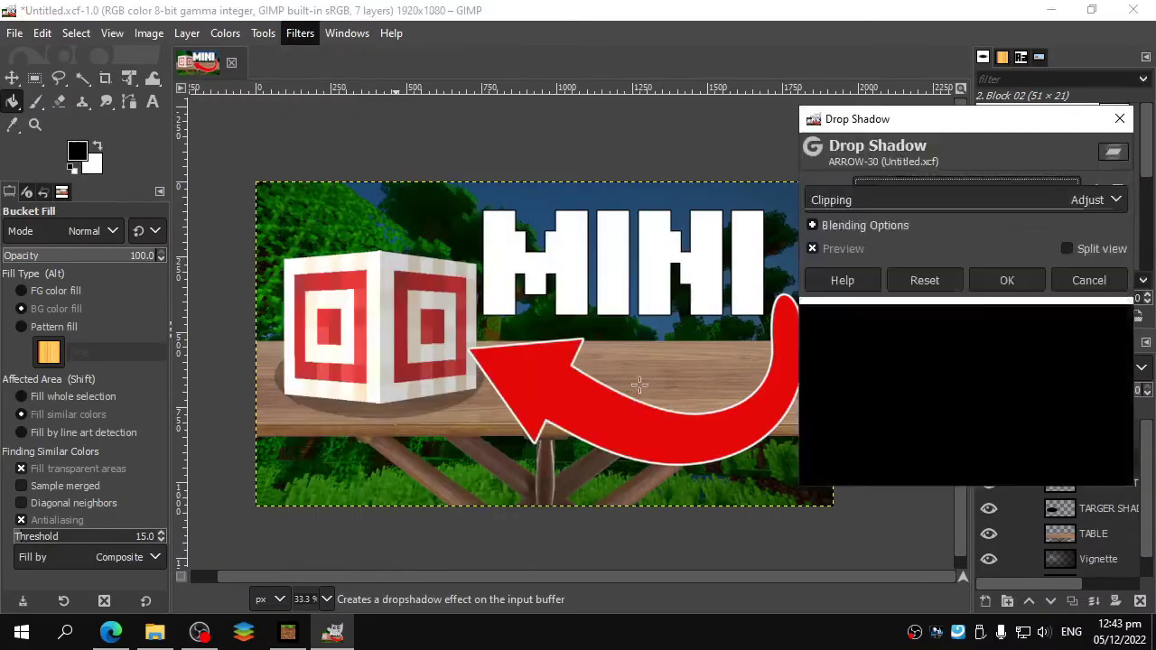
pyautogui.moveTo(961, 244); pyautogui.dragTo(943, 244)
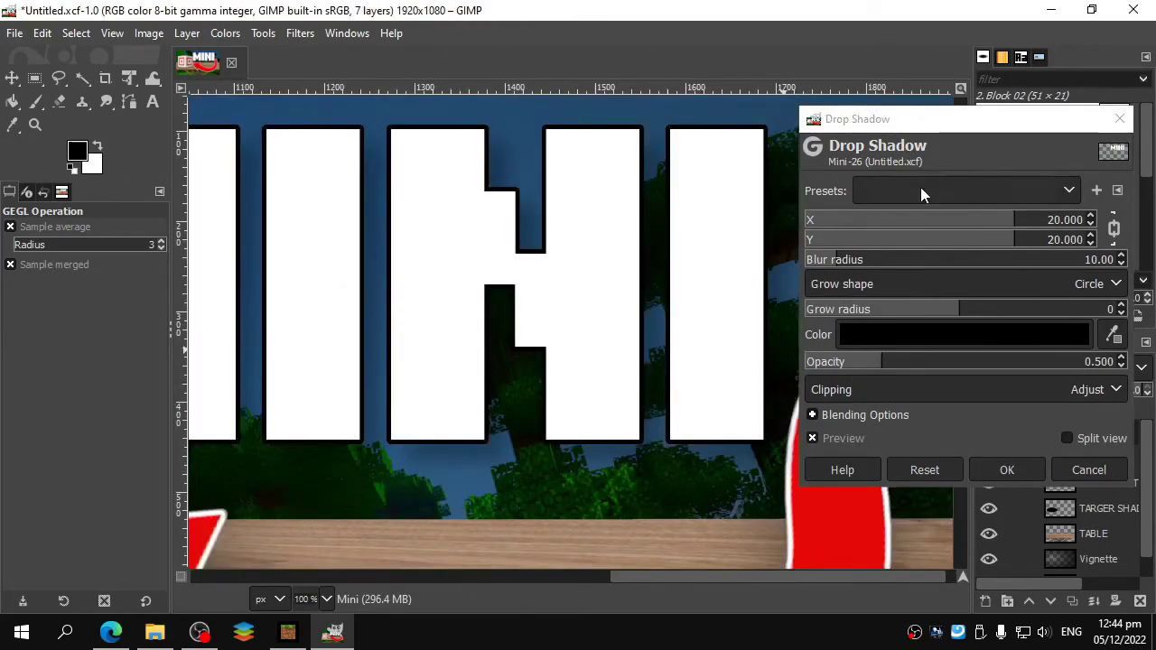
# - Try a linked X and Y offset of 17.290 in the Drop Shadow settings for the MINI text
pyautogui.click(920, 191)
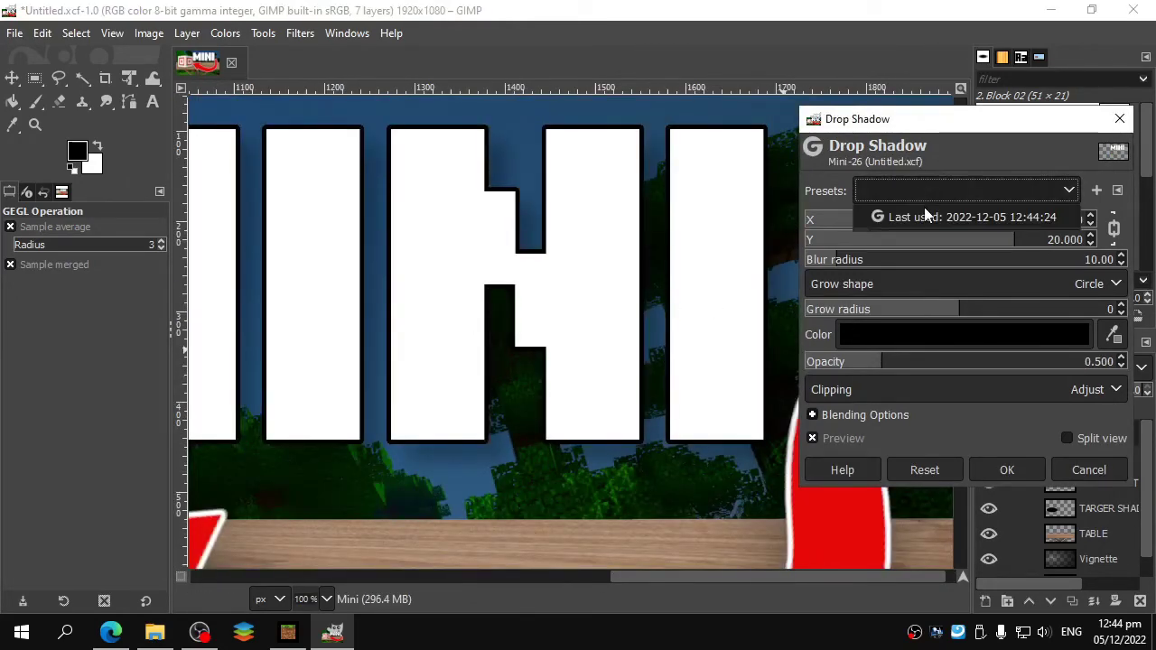
pyautogui.click(930, 214)
pyautogui.moveTo(875, 252); pyautogui.dragTo(854, 260)
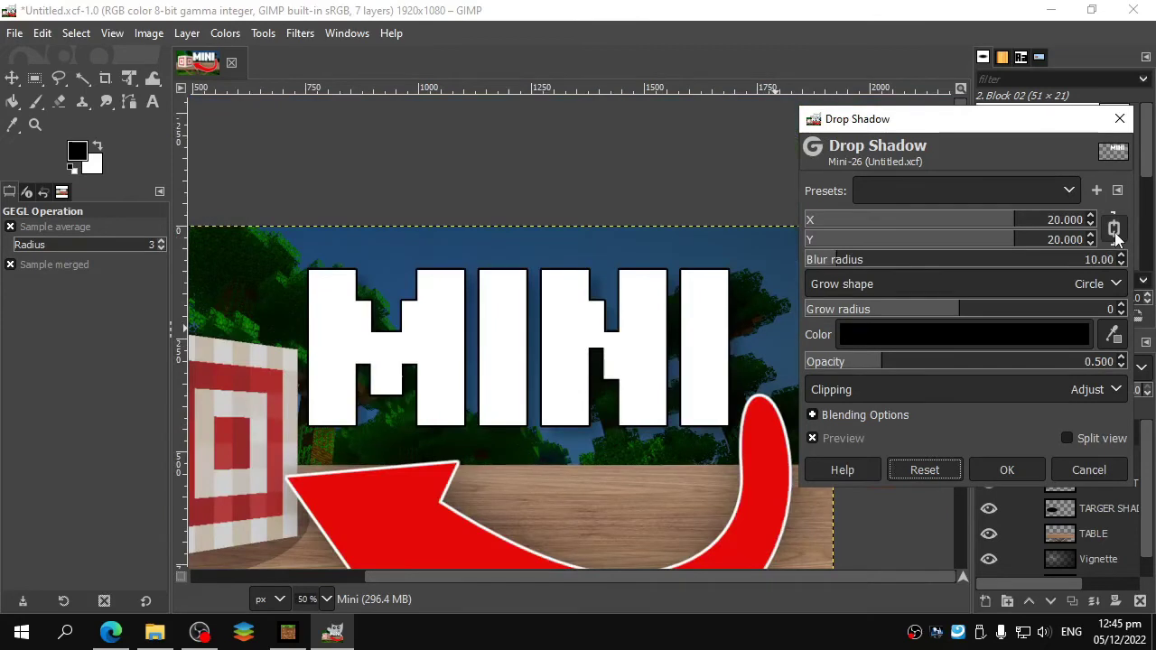
pyautogui.click(1115, 231)
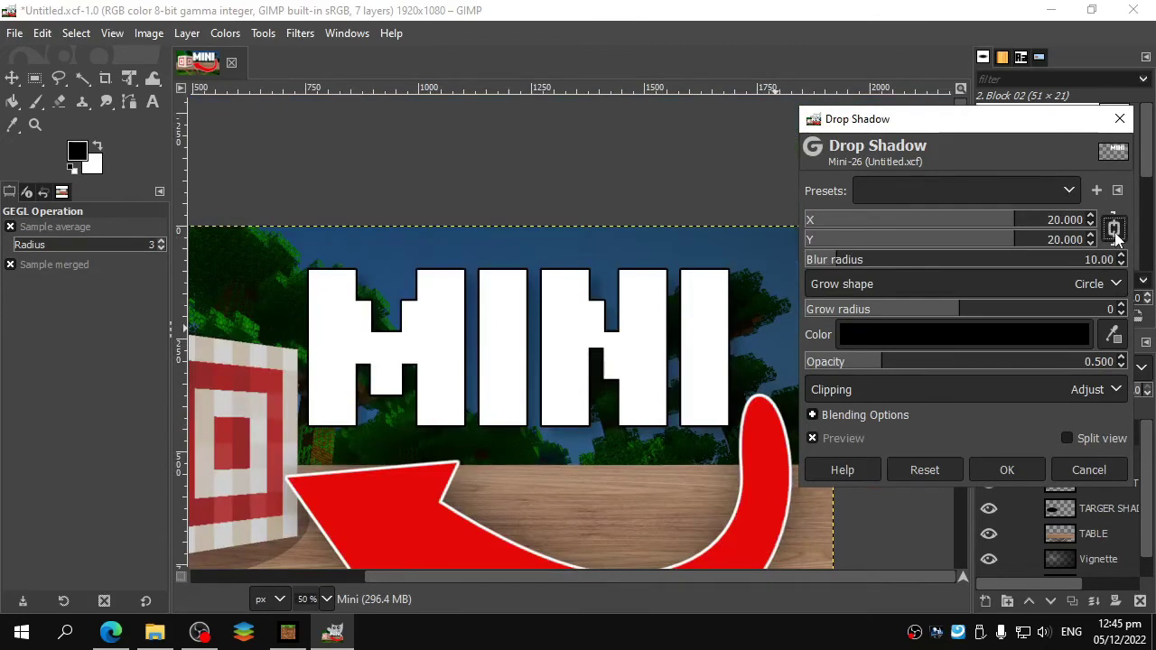
pyautogui.moveTo(932, 240); pyautogui.dragTo(930, 255)
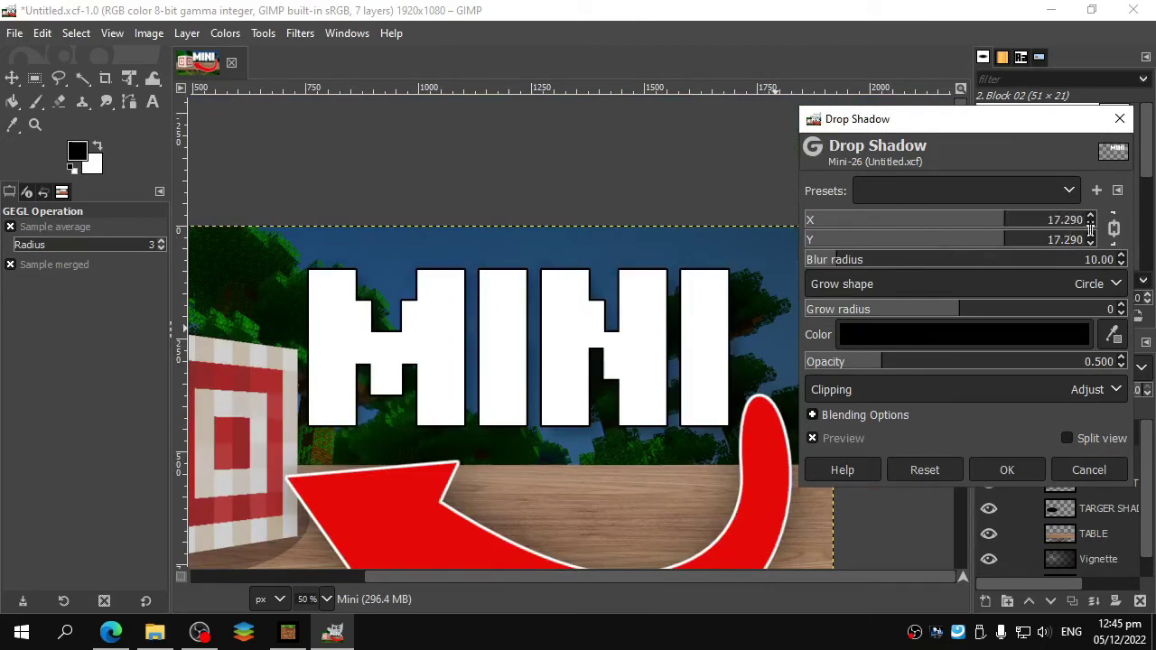
# - Apply the Drop Shadow to the MINI text with the 12:44:55 last-used preset: X and Y 3.613, blur radius 54.25, opacity 1.099
pyautogui.click(948, 191)
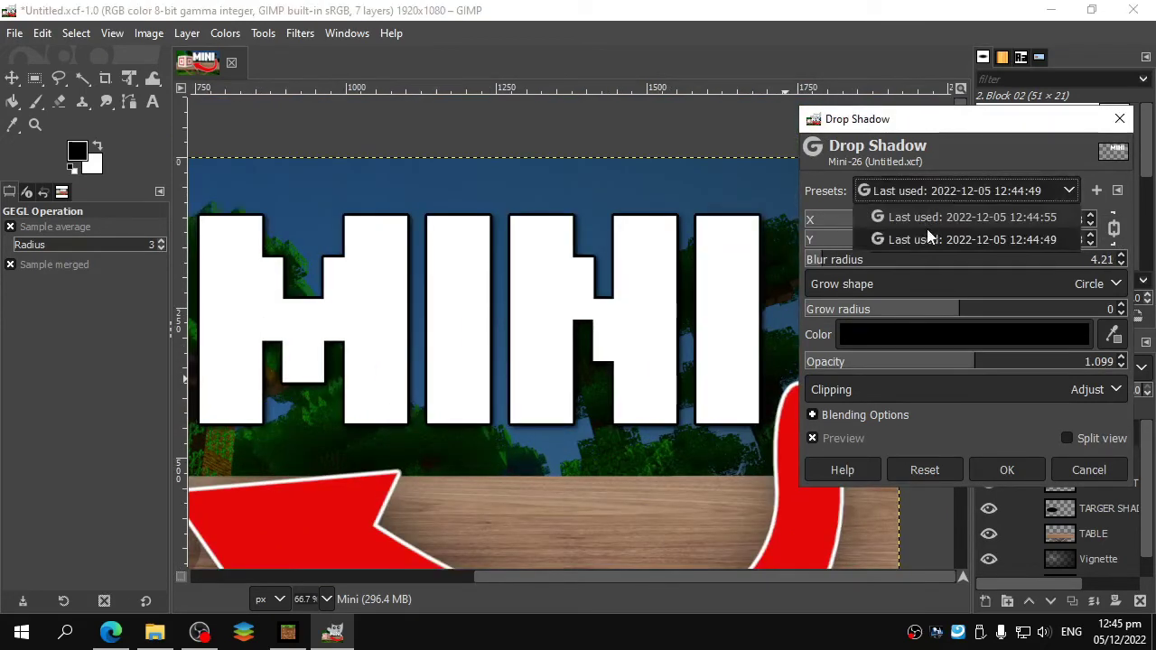
pyautogui.click(939, 217)
pyautogui.scroll(1, 611, 349)
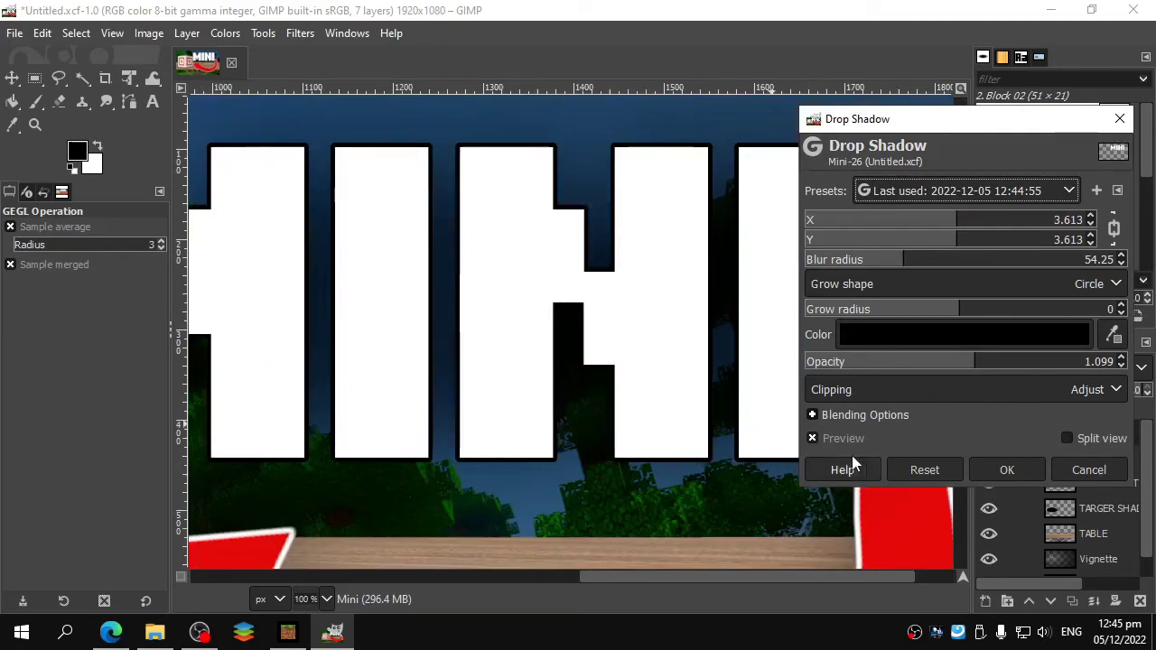
pyautogui.click(876, 437)
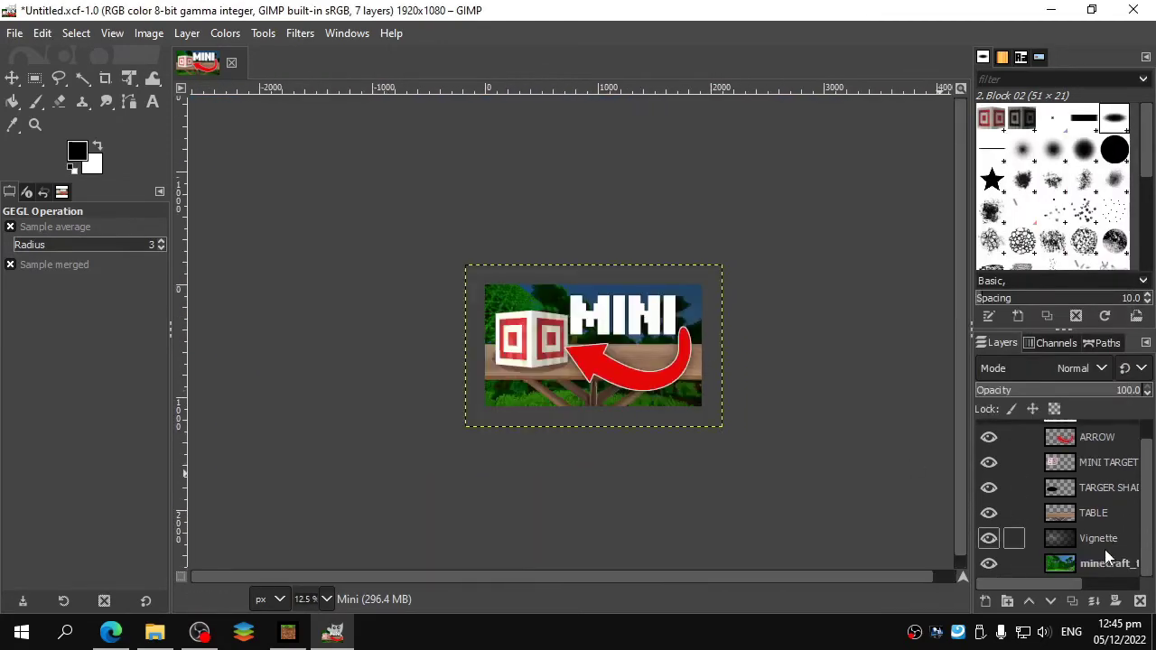
# - Make the minecraft_trees background layer active and inspect the whole thumbnail composition
pyautogui.click(1093, 562)
pyautogui.scroll(3, 666, 384)
pyautogui.moveTo(683, 383); pyautogui.dragTo(801, 370)
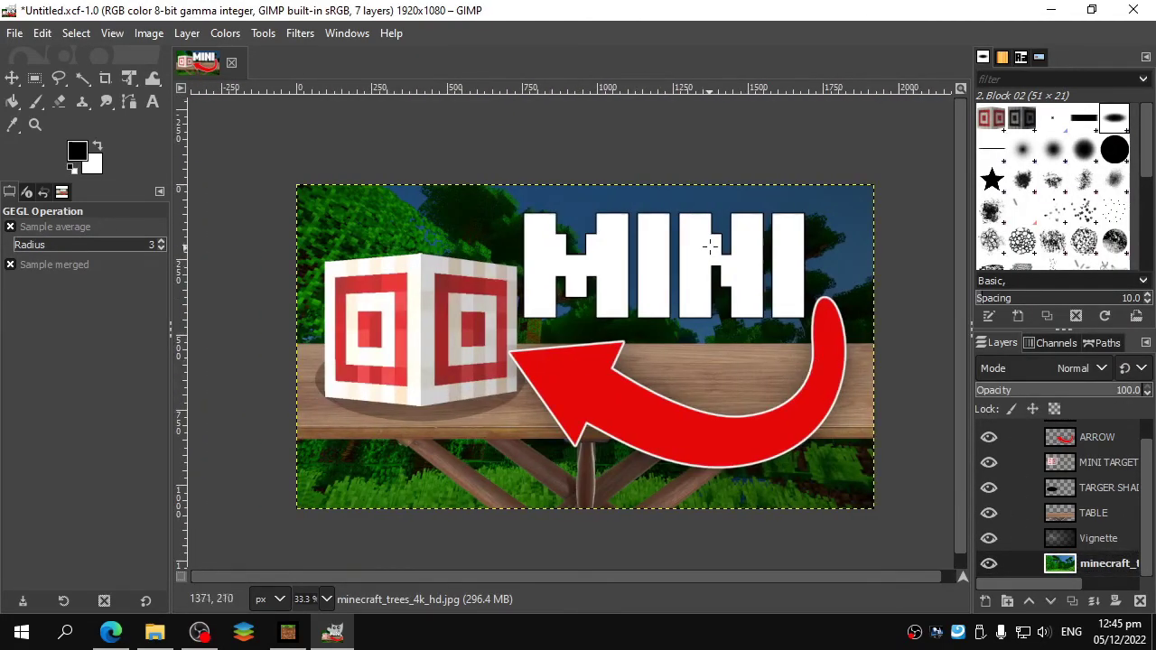
pyautogui.scroll(-2, 710, 245)
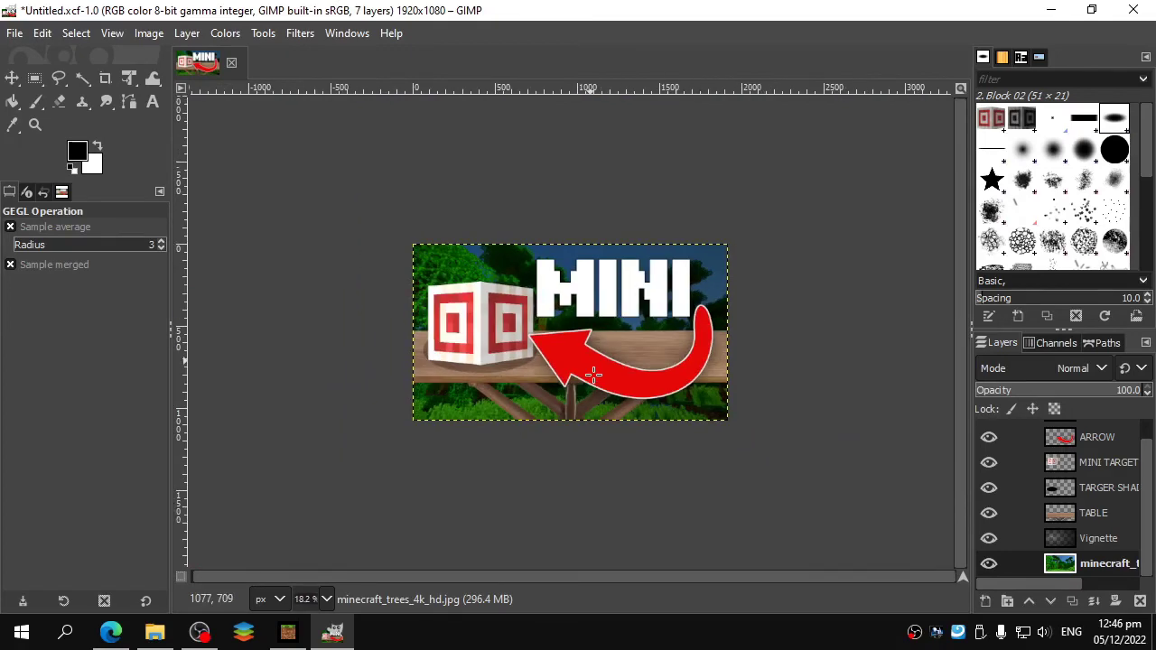
# - Start exporting the thumbnail to the Documents folder as MINI BLOCKS ADDON.jpg
pyautogui.click(17, 36)
pyautogui.click(104, 335)
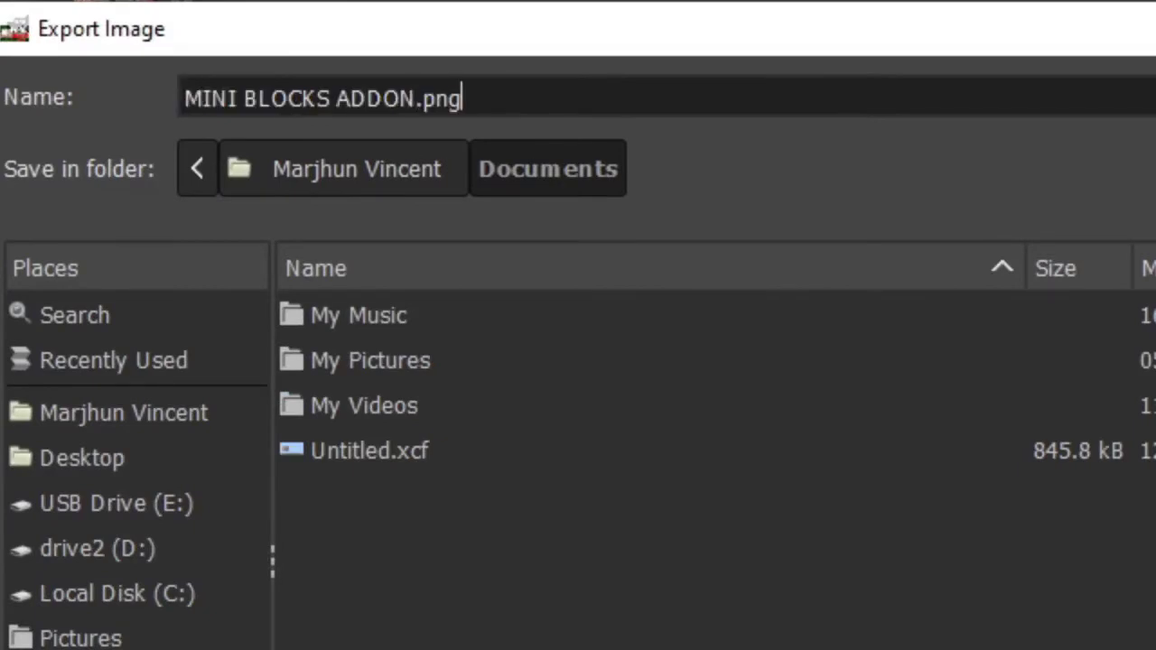
pyautogui.press('BackSpace')
pyautogui.press('BackSpace')
pyautogui.press('BackSpace')
pyautogui.write('JOPG')
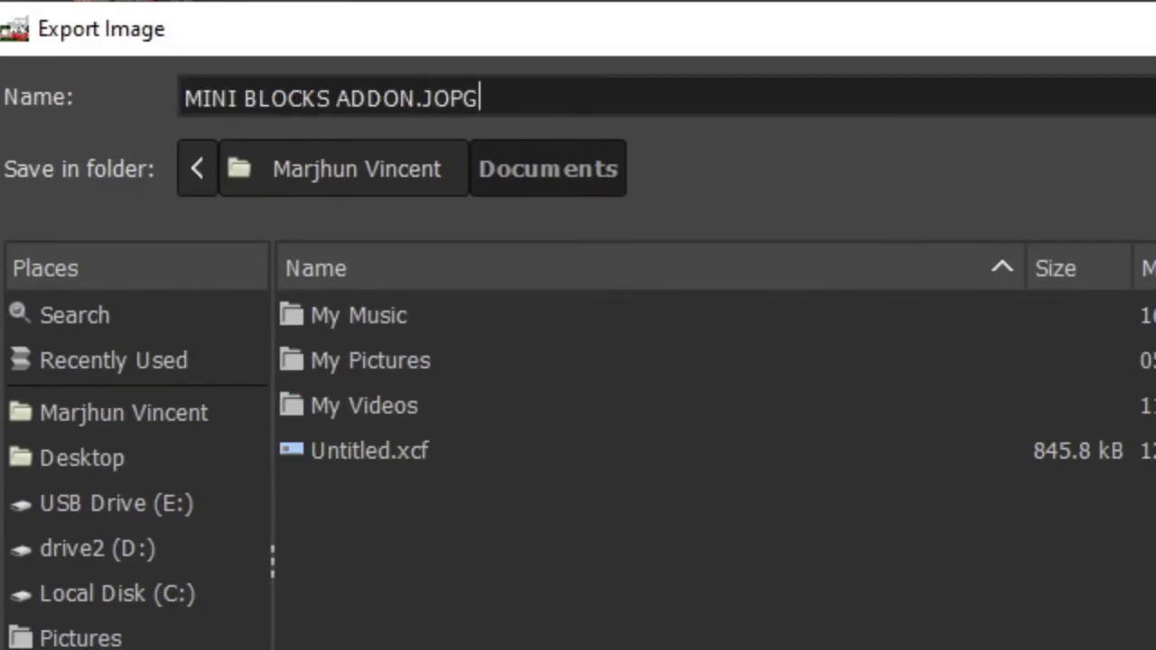
pyautogui.press('BackSpace')
pyautogui.write('jpg')
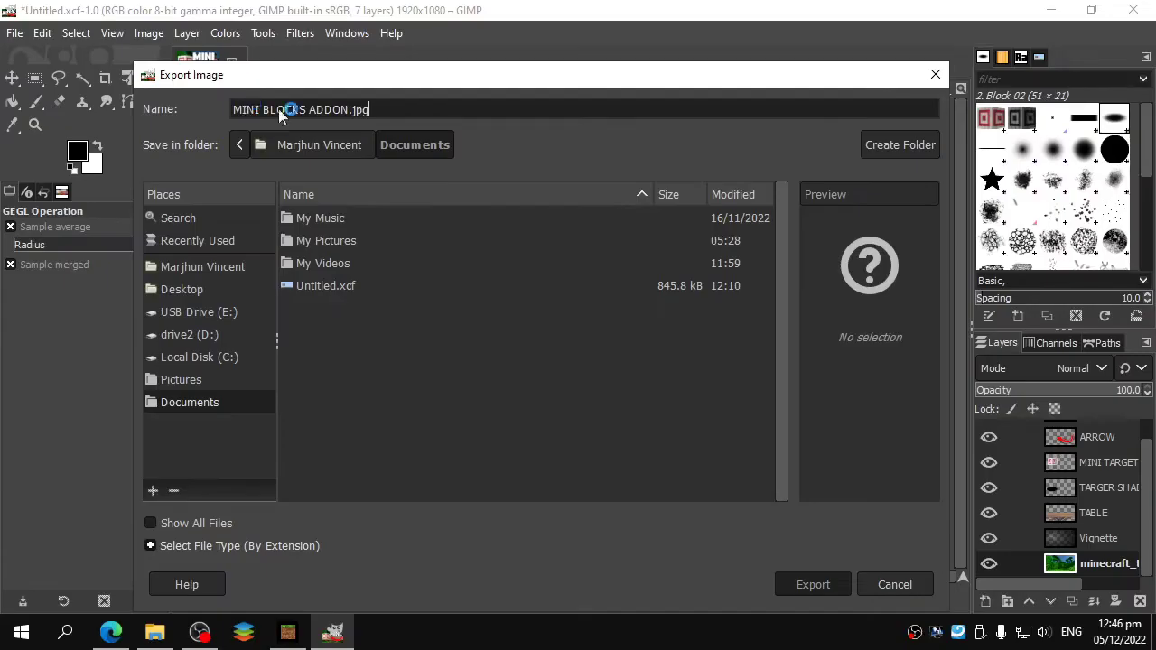
pyautogui.press('Return')
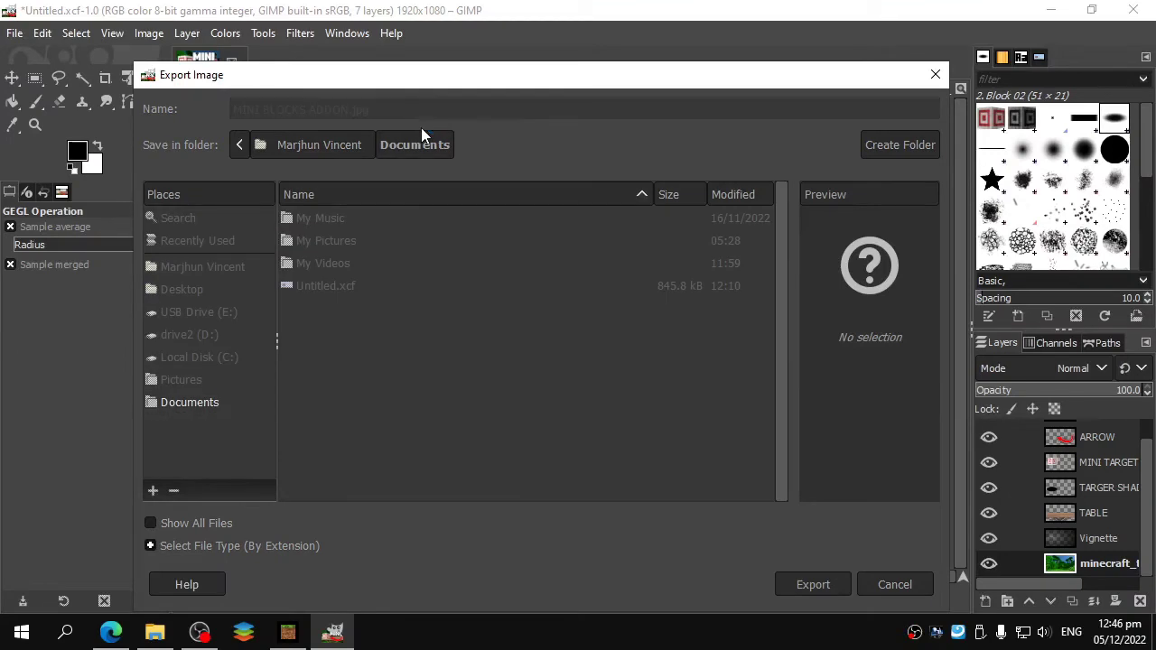
# - Export the JPEG at quality 100 with a comment crediting GIMP and the creator's name
pyautogui.moveTo(630, 160); pyautogui.dragTo(654, 160)
pyautogui.click(613, 389)
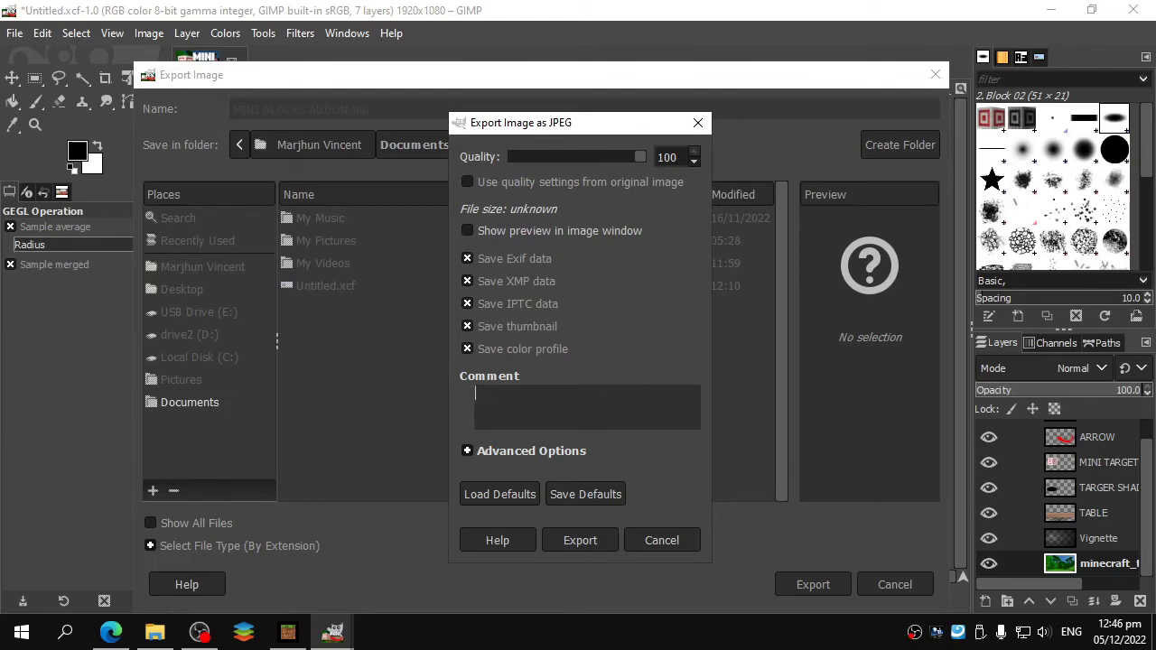
pyautogui.write('Created with GIMP by PrinceMJ')
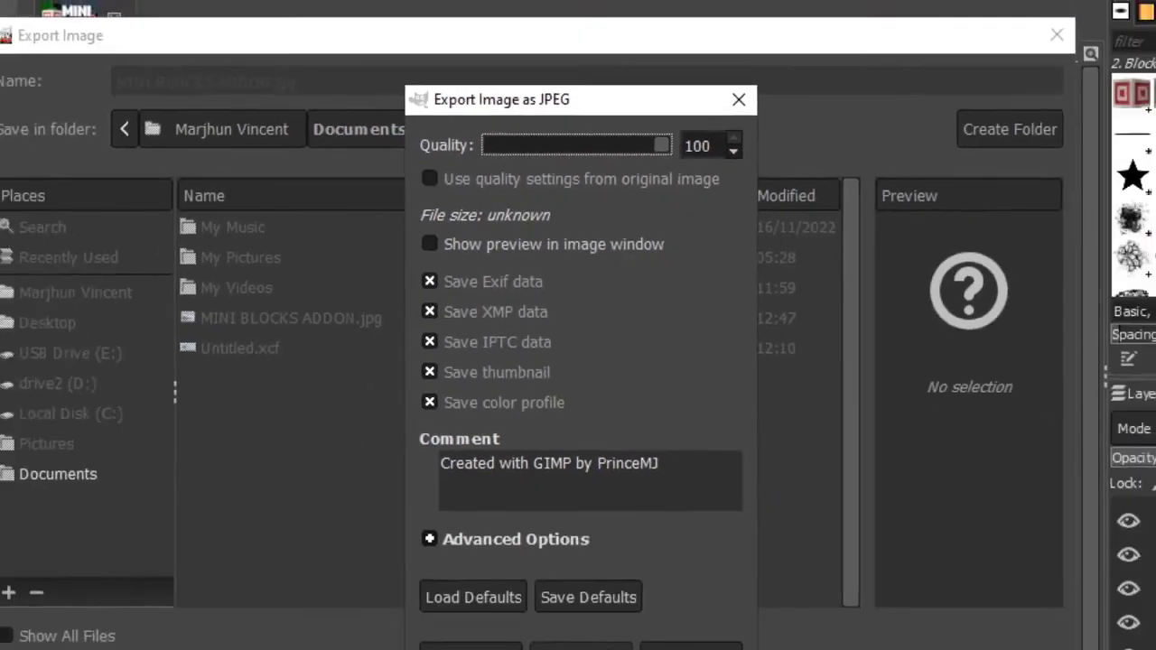
pyautogui.click(600, 643)
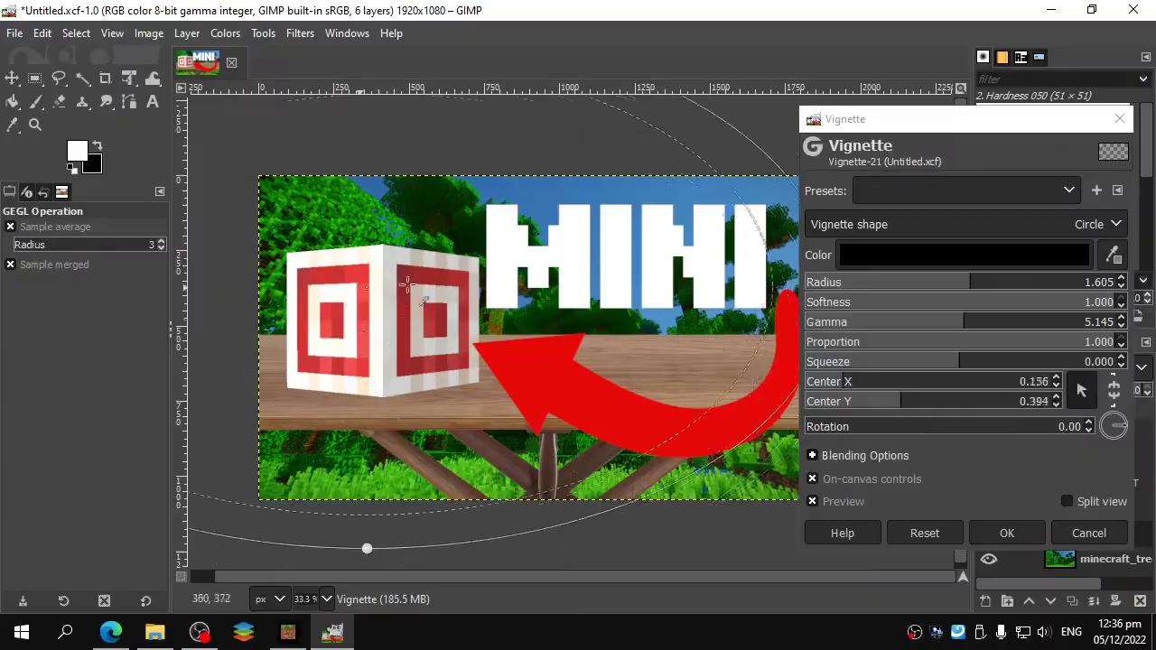
pyautogui.moveTo(378, 298); pyautogui.dragTo(386, 371)
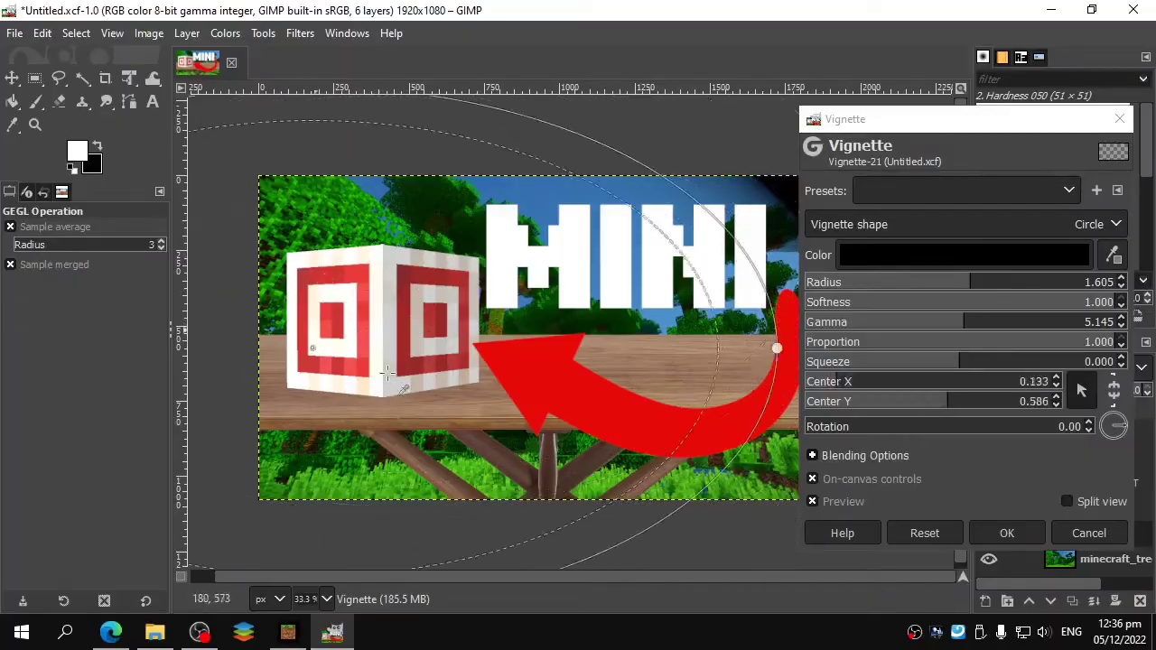